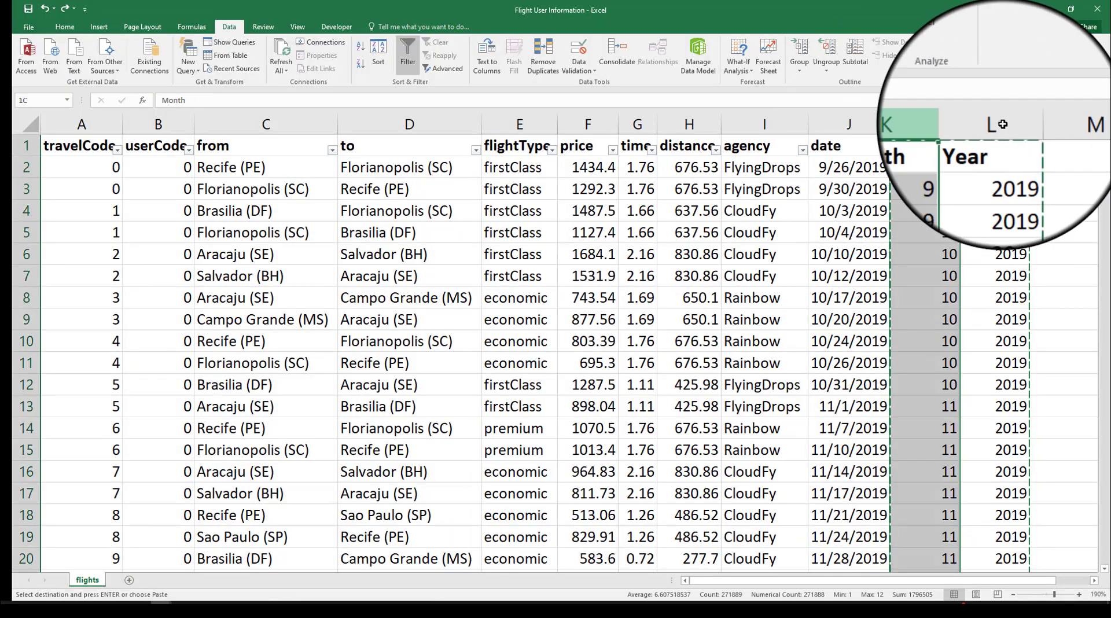
Replace the contents of the Month and Year columns with their own values only
{"action": "left_click_drag", "start_coordinate": [1003, 124], "coordinate": [943, 129]}
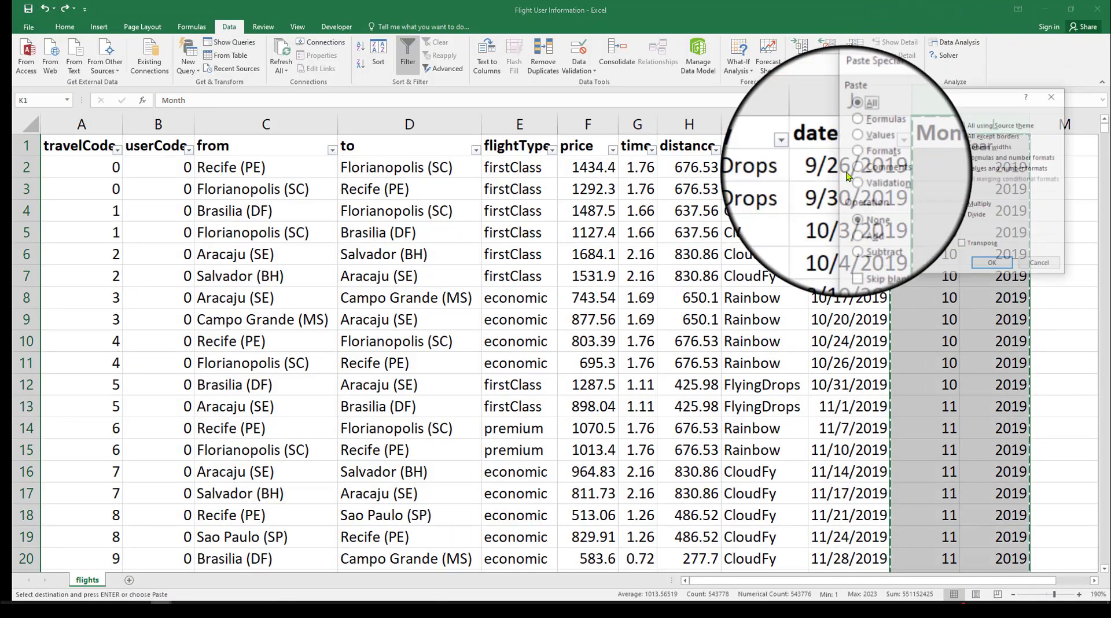
{"action": "left_click", "coordinate": [972, 200]}
{"action": "double_click", "coordinate": [866, 150]}
{"action": "left_click", "coordinate": [857, 168]}
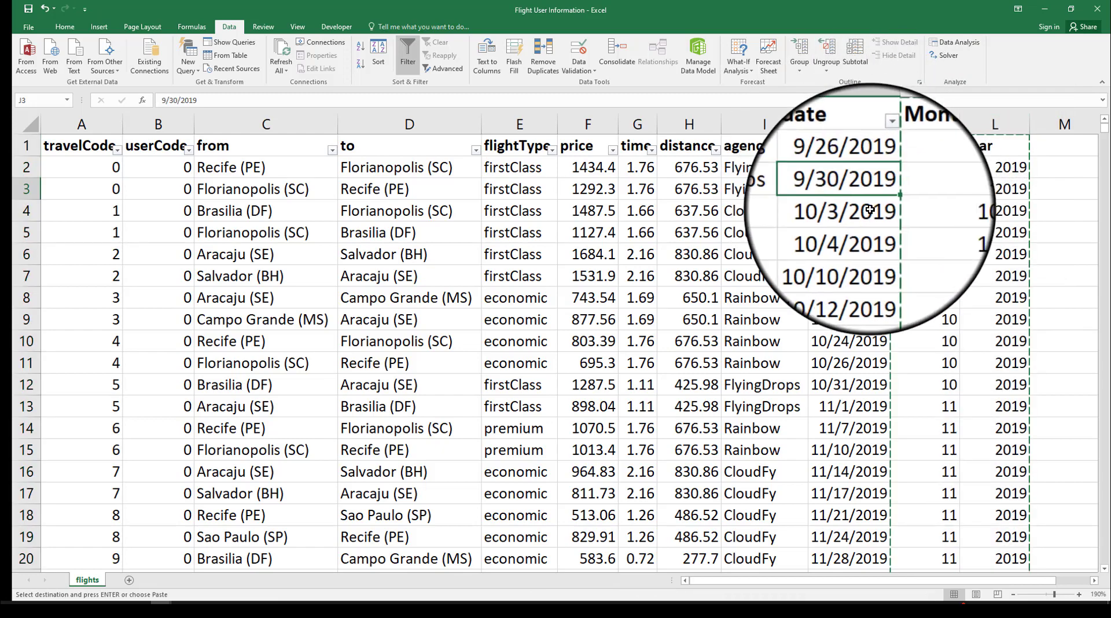
Insert a blank column before Month and head it Day
{"action": "left_click", "coordinate": [926, 124]}
{"action": "right_click", "coordinate": [927, 124]}
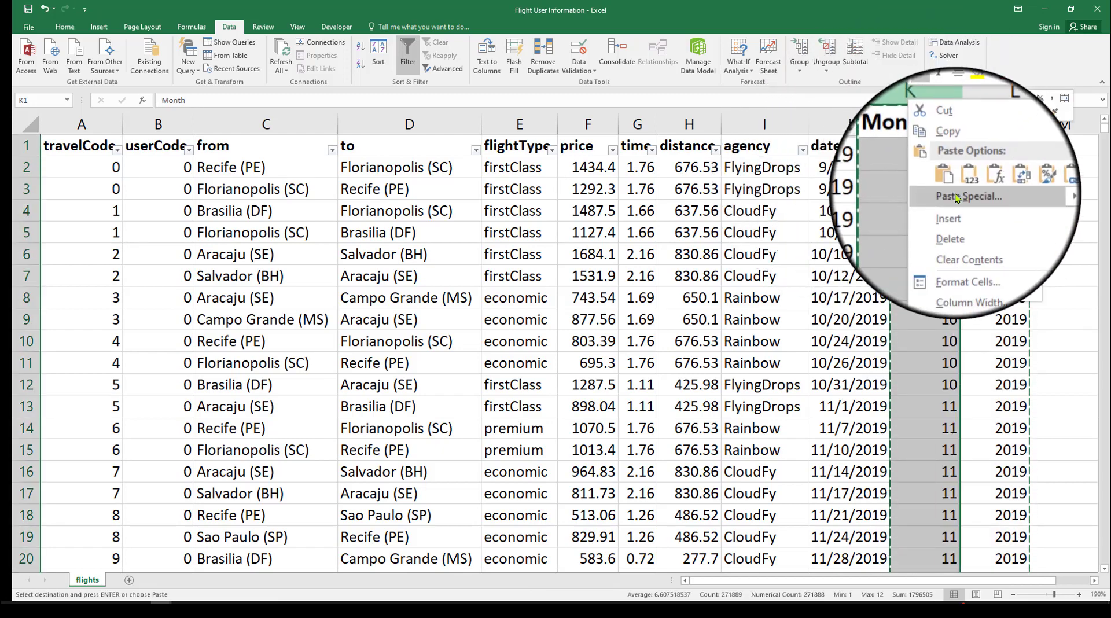
{"action": "left_click", "coordinate": [957, 210]}
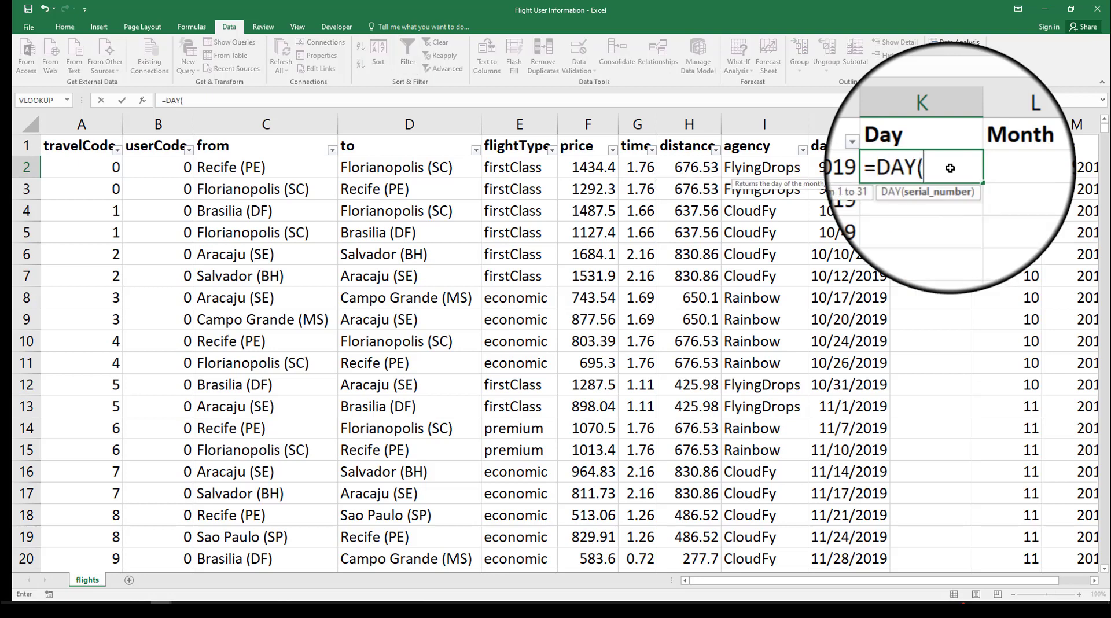
Enter =DAY(J2) in K2 under the Day header and show the result as a plain number instead of a date
{"action": "left_click", "coordinate": [852, 171]}
{"action": "key", "text": "ctrl+Return"}
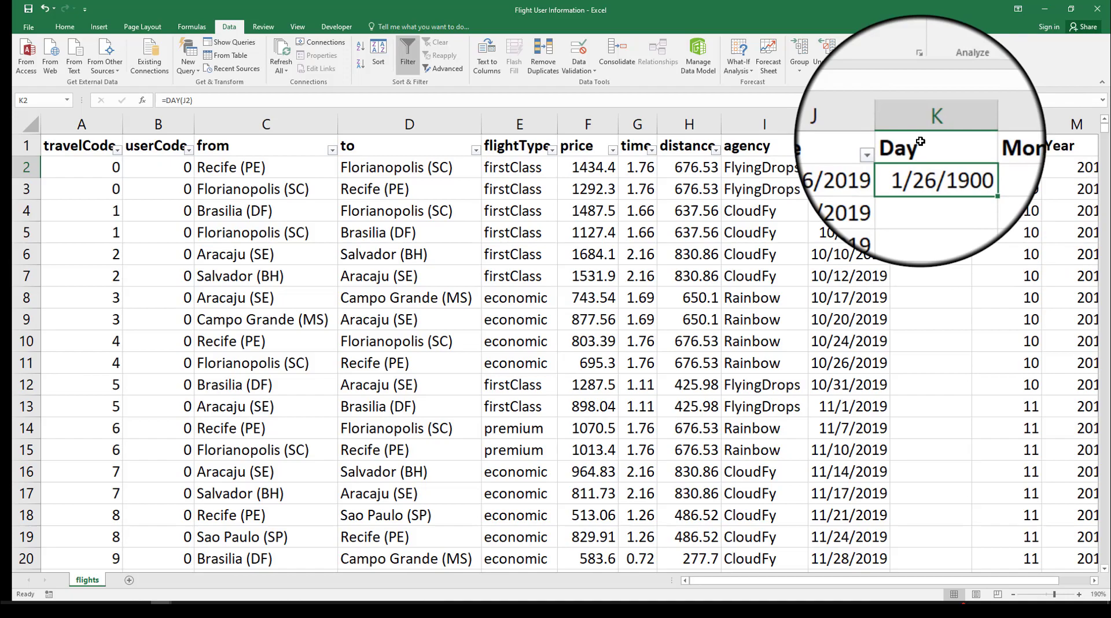
{"action": "scroll", "coordinate": [1051, 567], "scroll_direction": "right", "scroll_amount": 3}
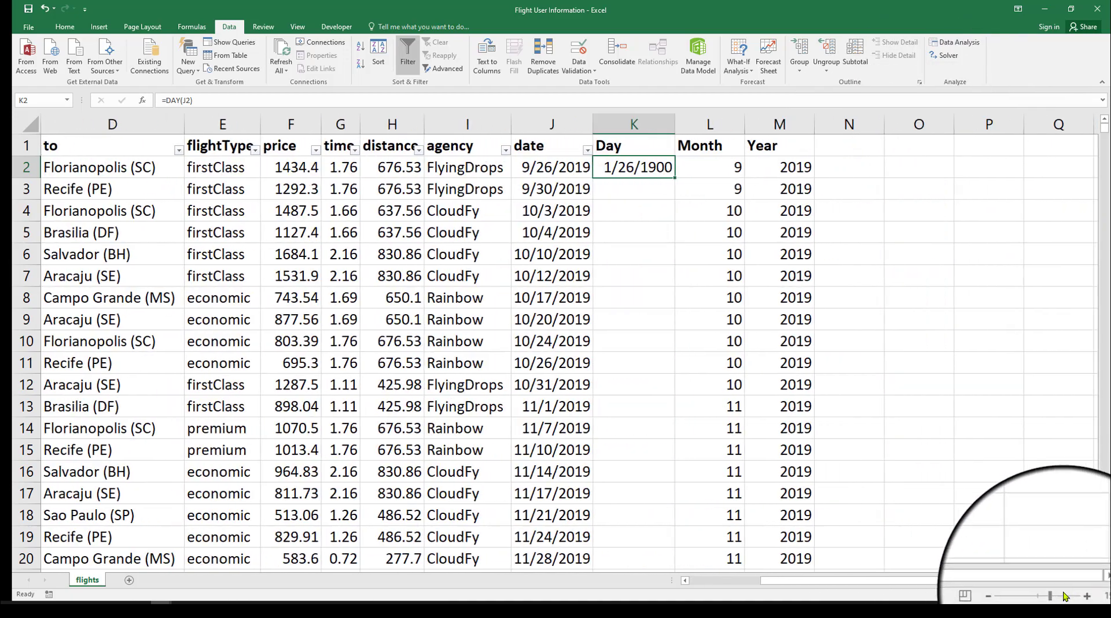
{"action": "left_click", "coordinate": [1079, 595]}
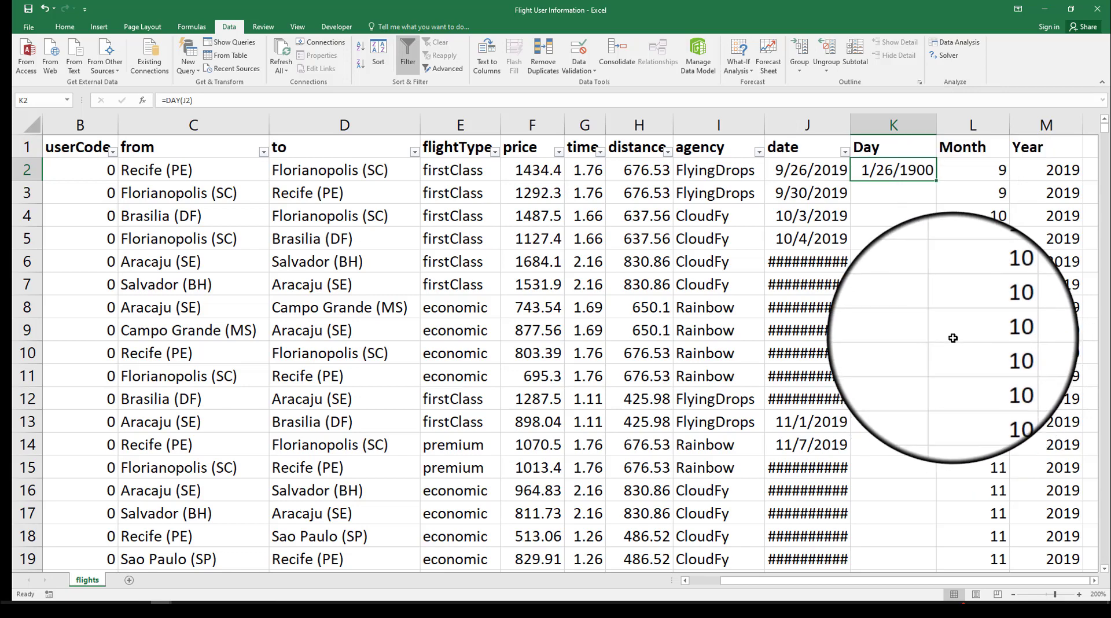
{"action": "key", "text": "Return"}
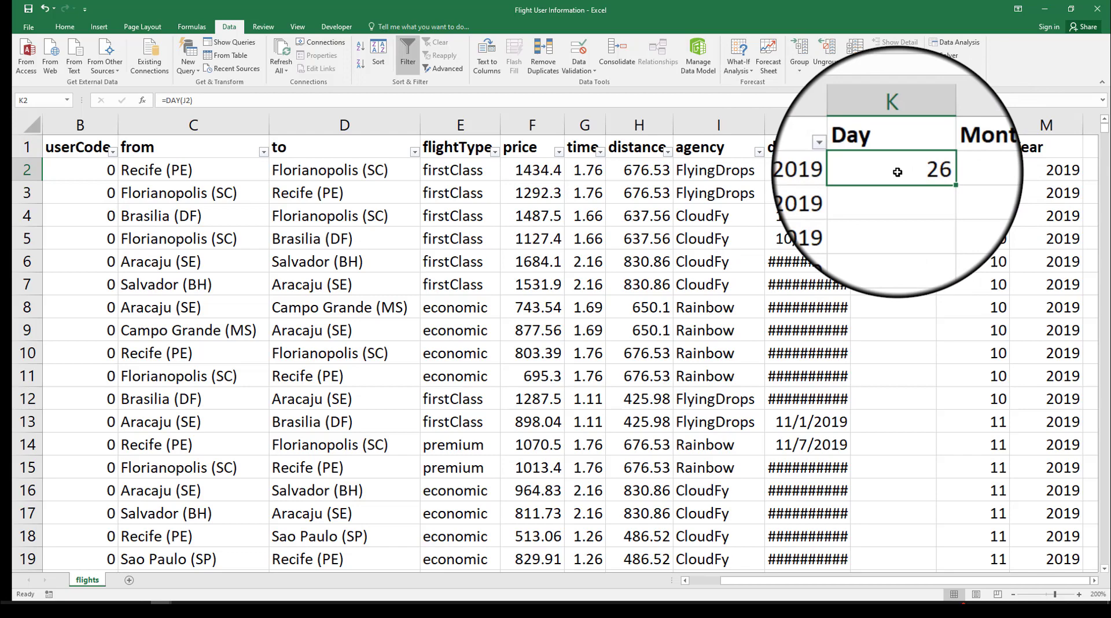
Fill the Day formula down to the last flight record and replace the column's formulas with their values
{"action": "double_click", "coordinate": [936, 179]}
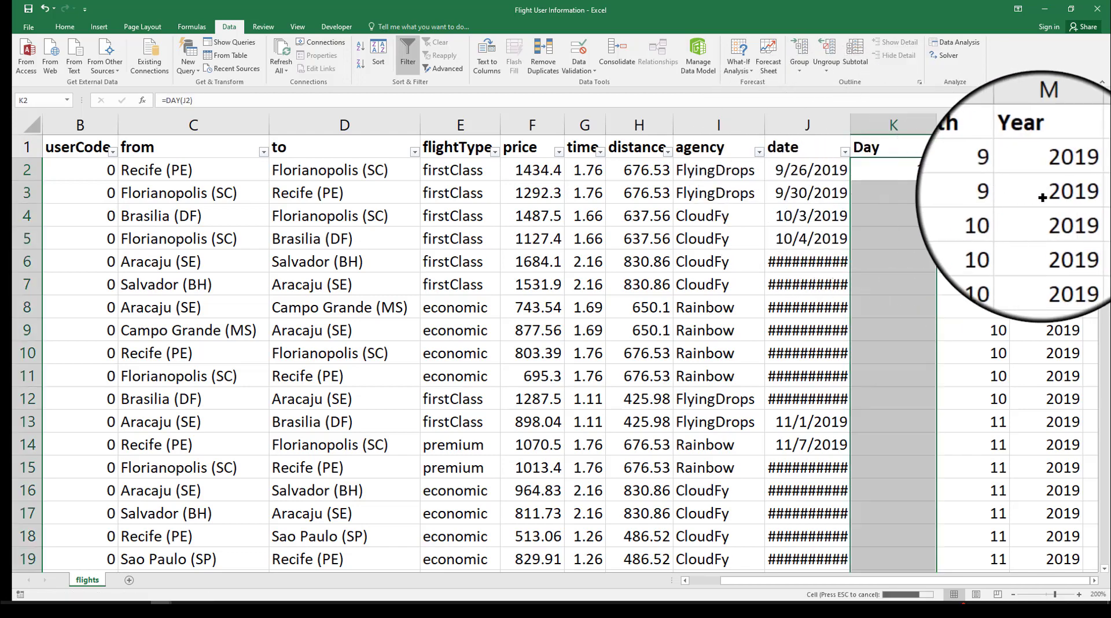
{"action": "left_click_drag", "start_coordinate": [1105, 125], "coordinate": [938, 189]}
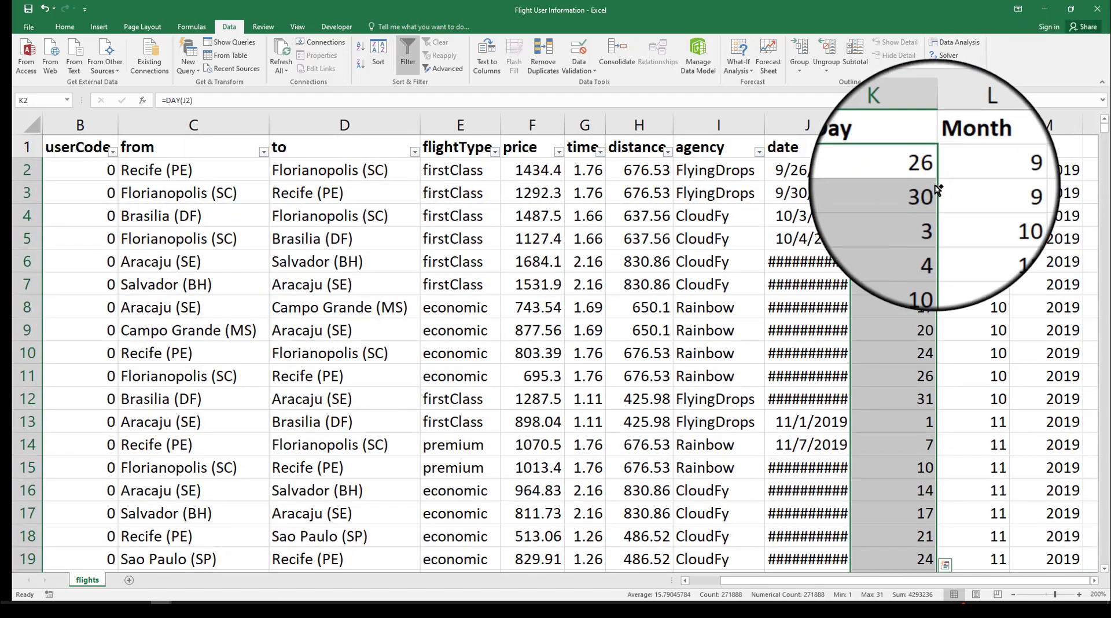
{"action": "left_click", "coordinate": [949, 245]}
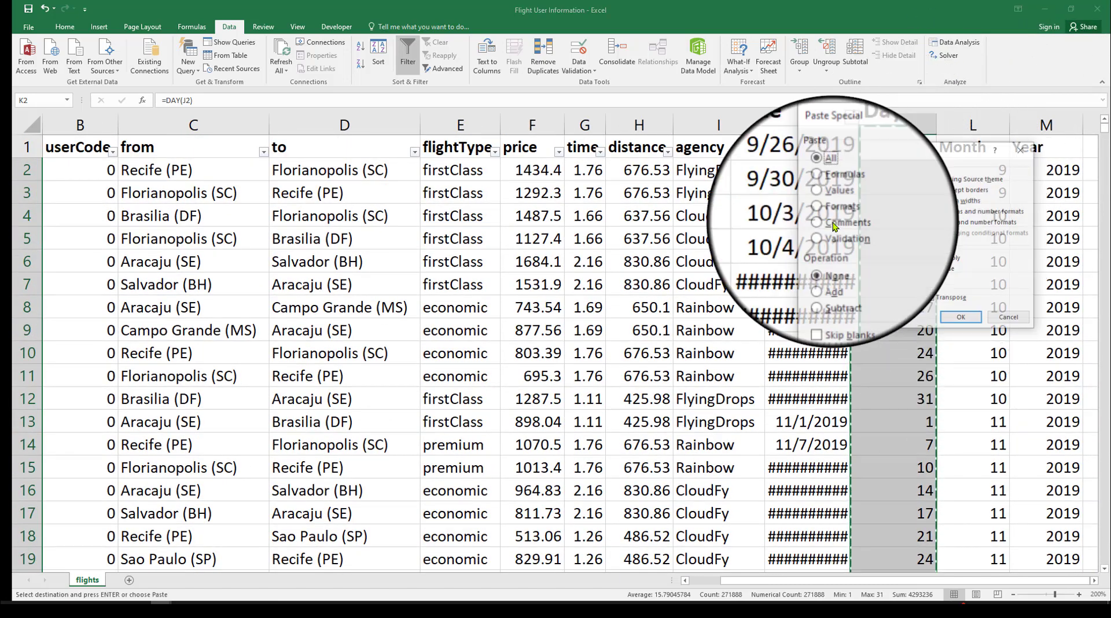
{"action": "left_click", "coordinate": [820, 203]}
{"action": "key", "text": "Return"}
{"action": "left_click", "coordinate": [949, 192]}
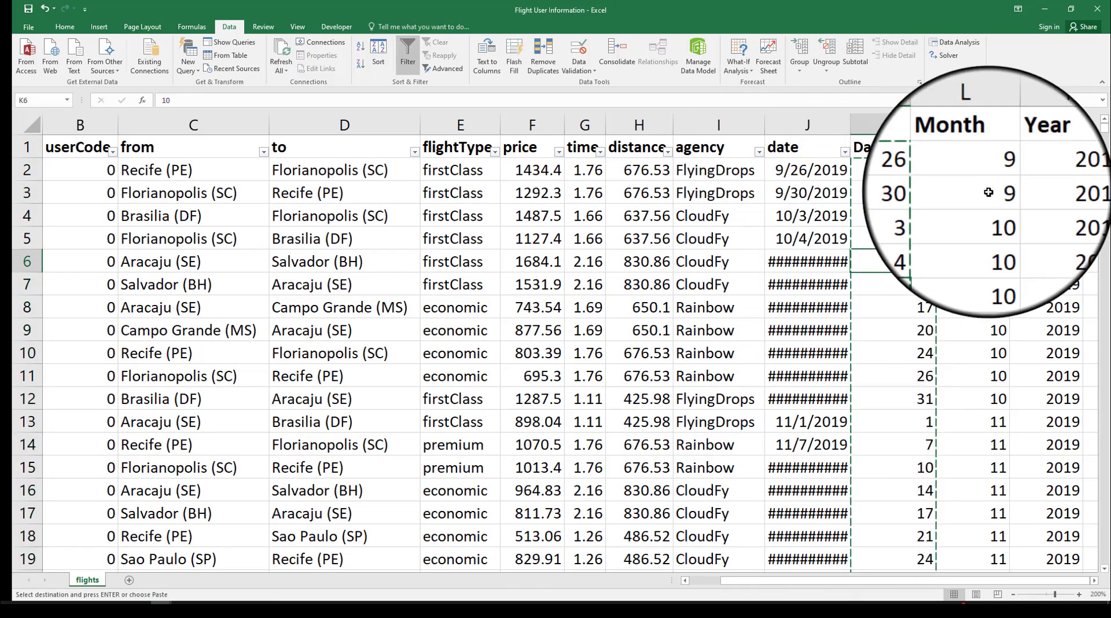
Widen the date column to fit its contents so every date is fully readable
{"action": "double_click", "coordinate": [850, 123]}
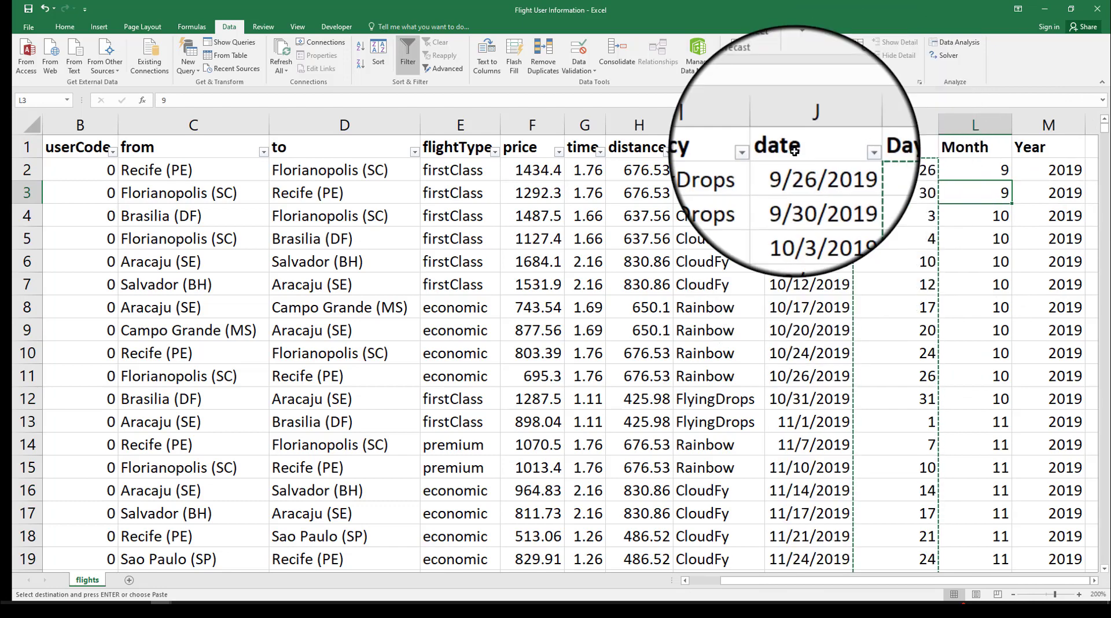
{"action": "left_click_drag", "start_coordinate": [833, 193], "coordinate": [777, 364]}
{"action": "left_click", "coordinate": [790, 217]}
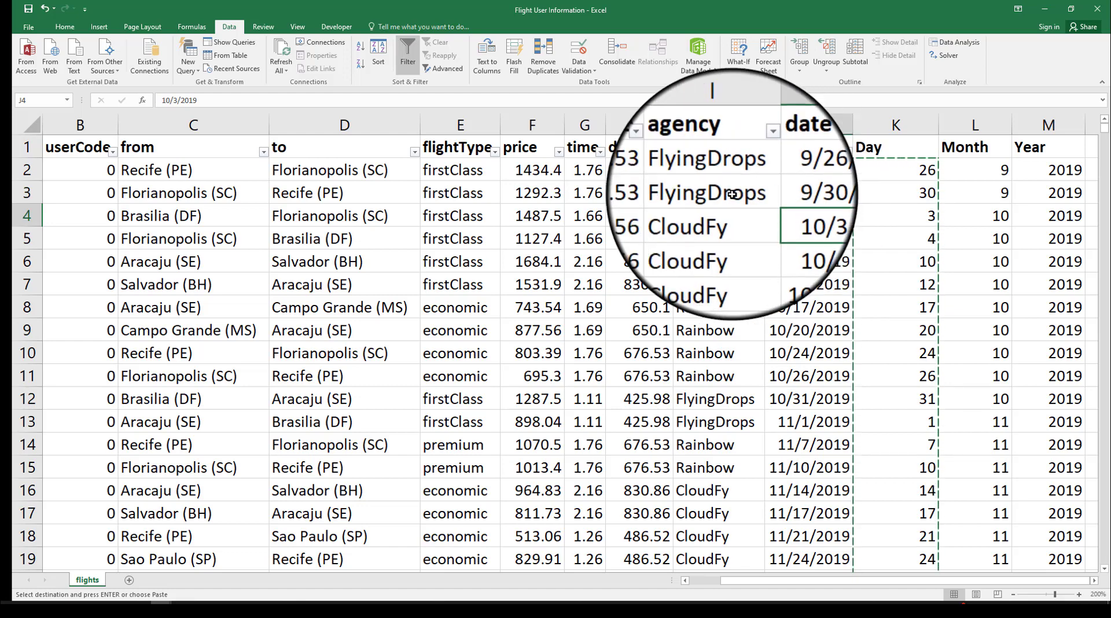
{"action": "left_click", "coordinate": [874, 171]}
{"action": "key", "text": "Left"}
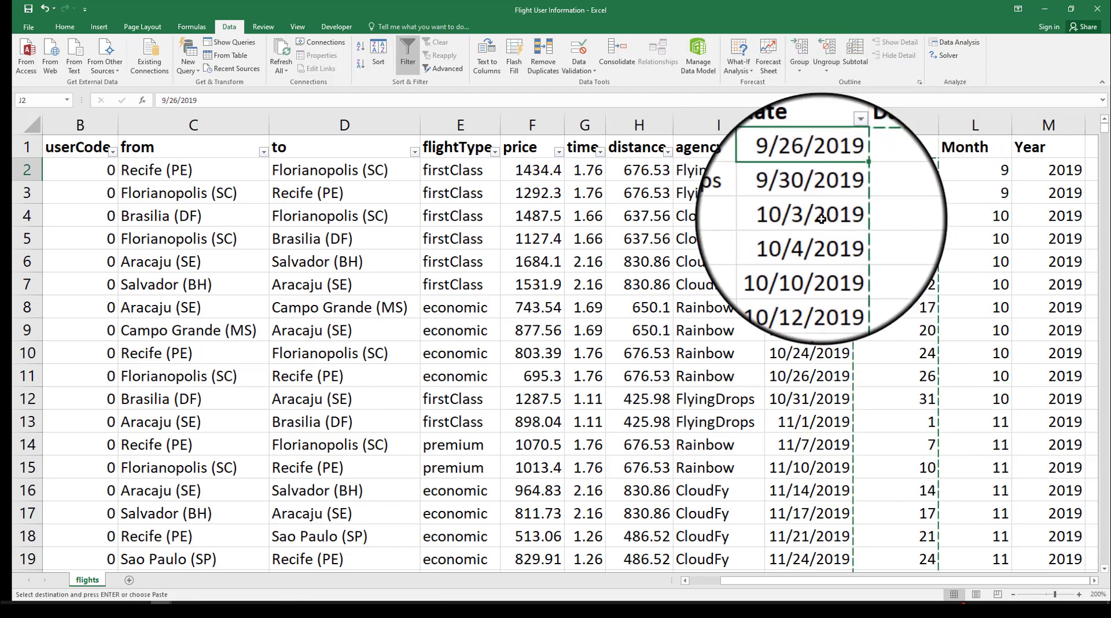
Turn the header row filter off and on again so it also covers the Day, Month and Year columns
{"action": "left_click_drag", "start_coordinate": [910, 123], "coordinate": [1042, 124]}
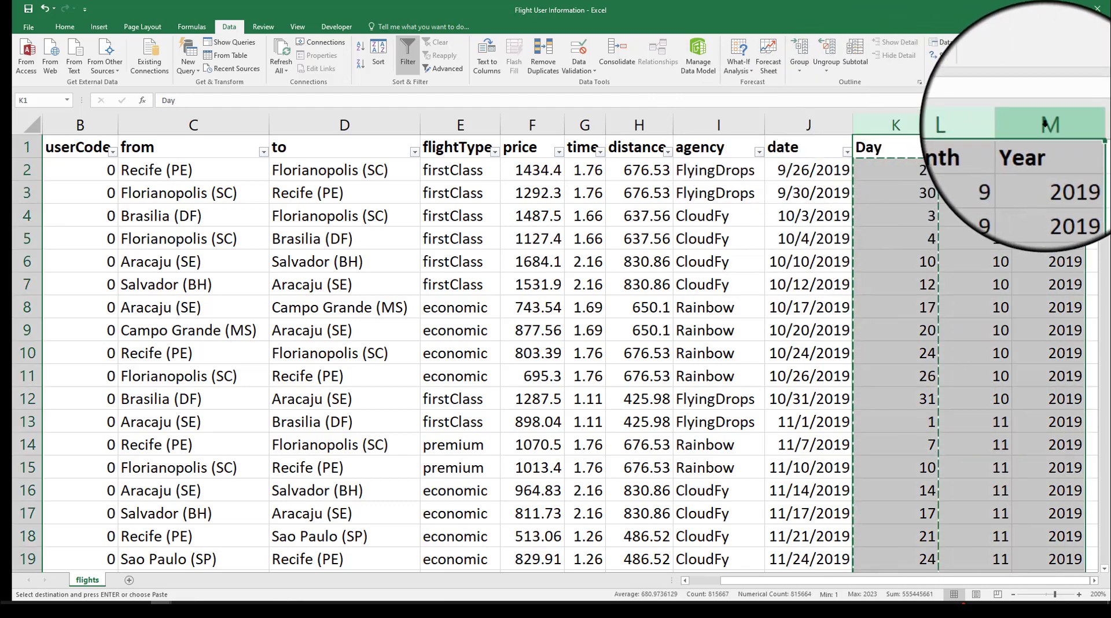
{"action": "left_click", "coordinate": [985, 284]}
{"action": "left_click", "coordinate": [27, 147]}
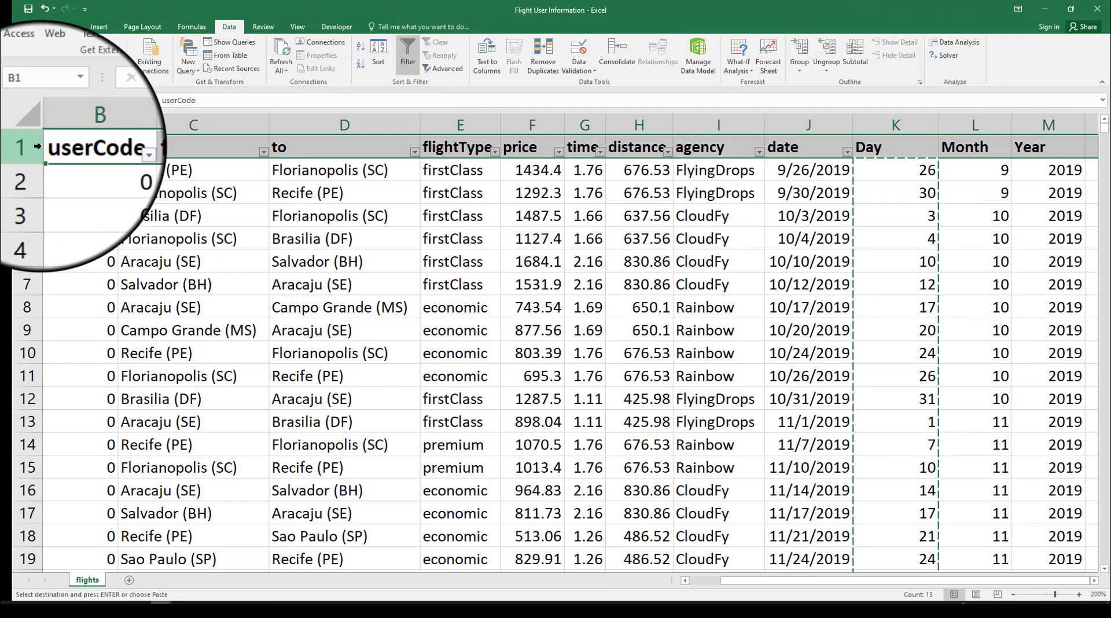
{"action": "left_click", "coordinate": [408, 58]}
{"action": "left_click", "coordinate": [408, 58]}
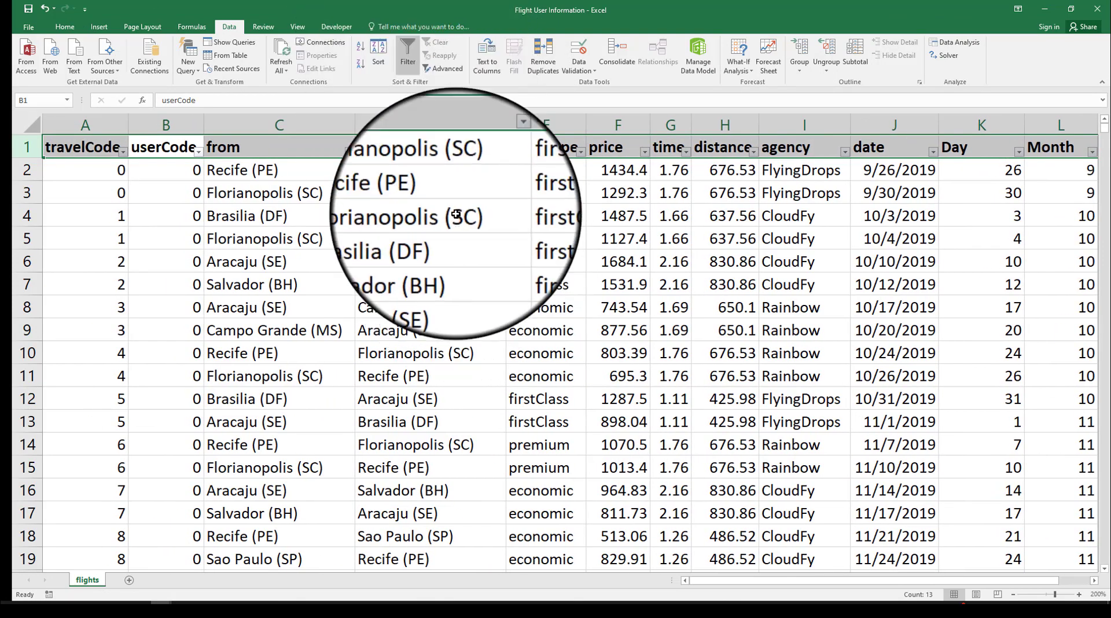
{"action": "left_click_drag", "start_coordinate": [752, 587], "coordinate": [816, 587]}
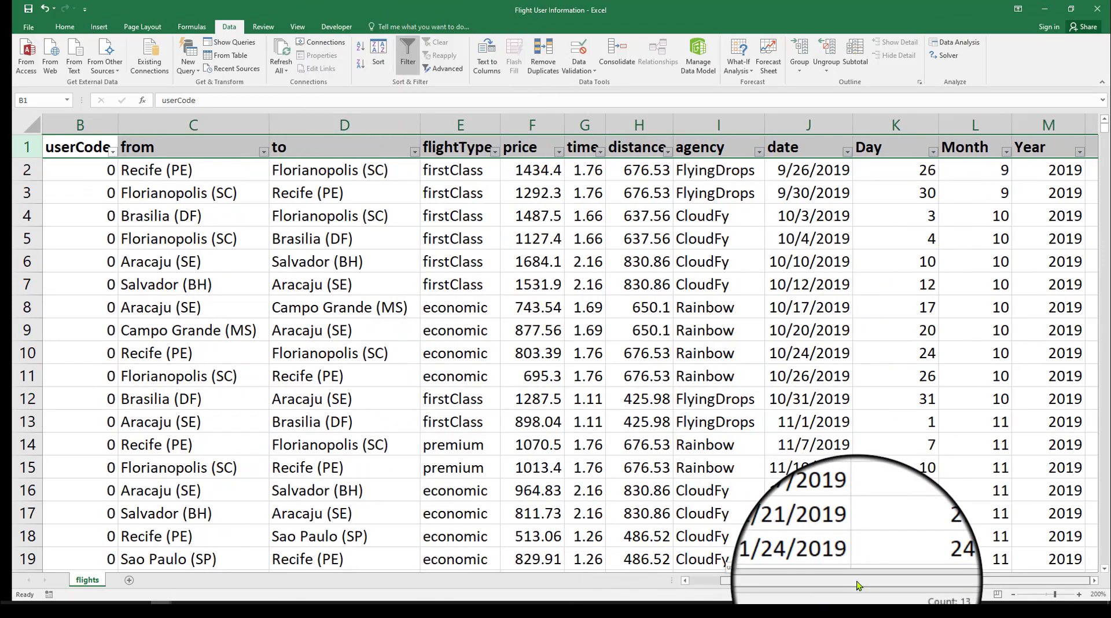
{"action": "left_click", "coordinate": [946, 241]}
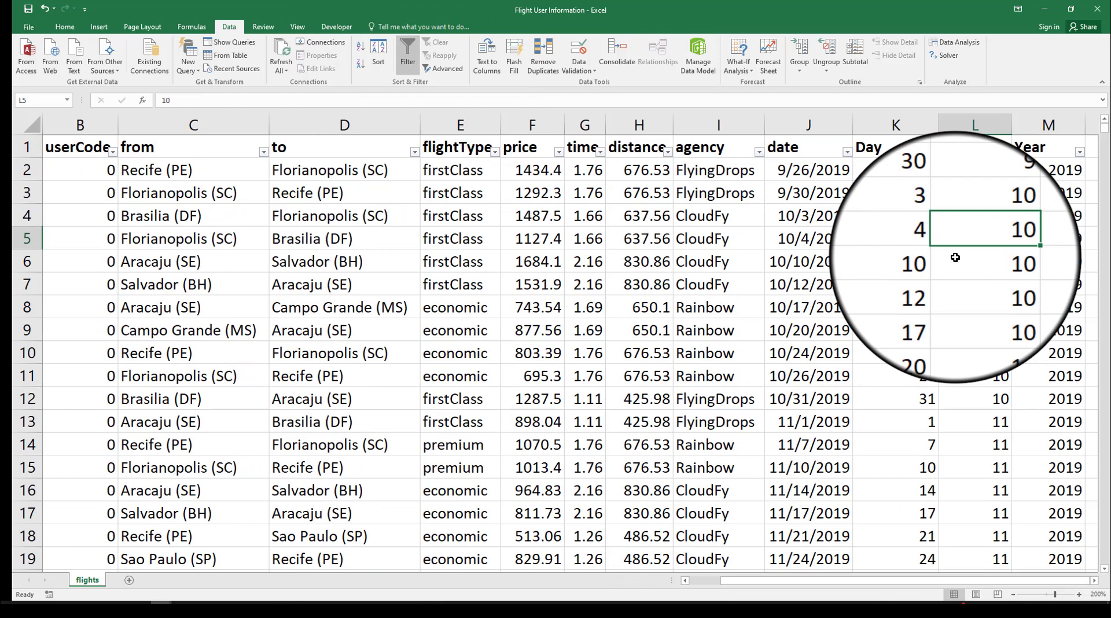
Create a PivotTable on a new worksheet from the range flights!$A$1:$M$271889 and bring up its field list
{"action": "left_click", "coordinate": [533, 170]}
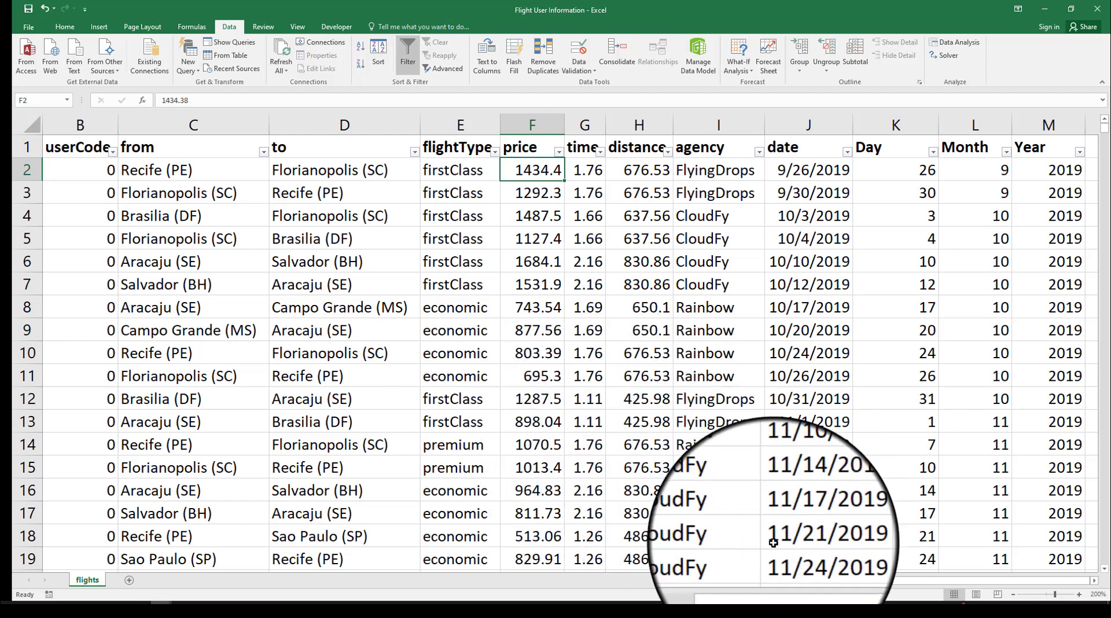
{"action": "left_click", "coordinate": [705, 582]}
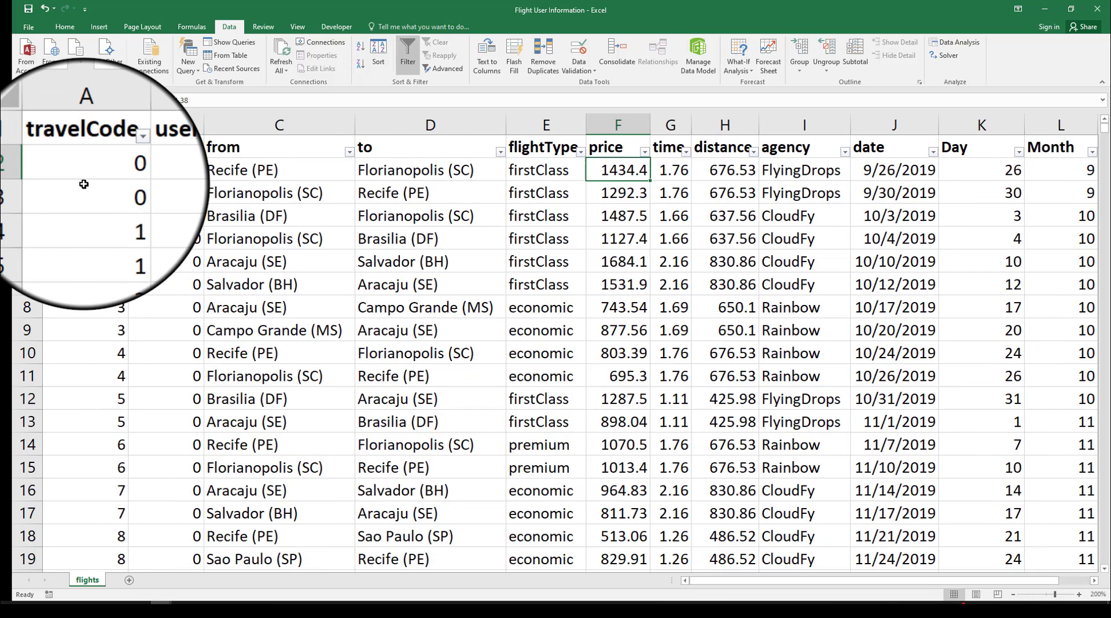
{"action": "left_click", "coordinate": [81, 147]}
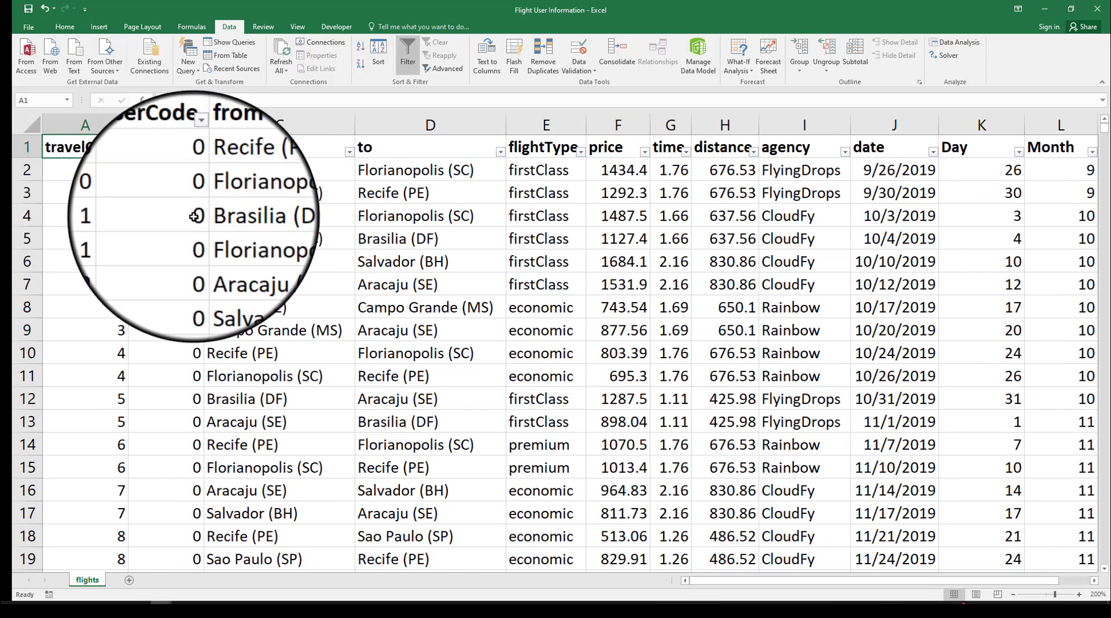
{"action": "left_click", "coordinate": [99, 26]}
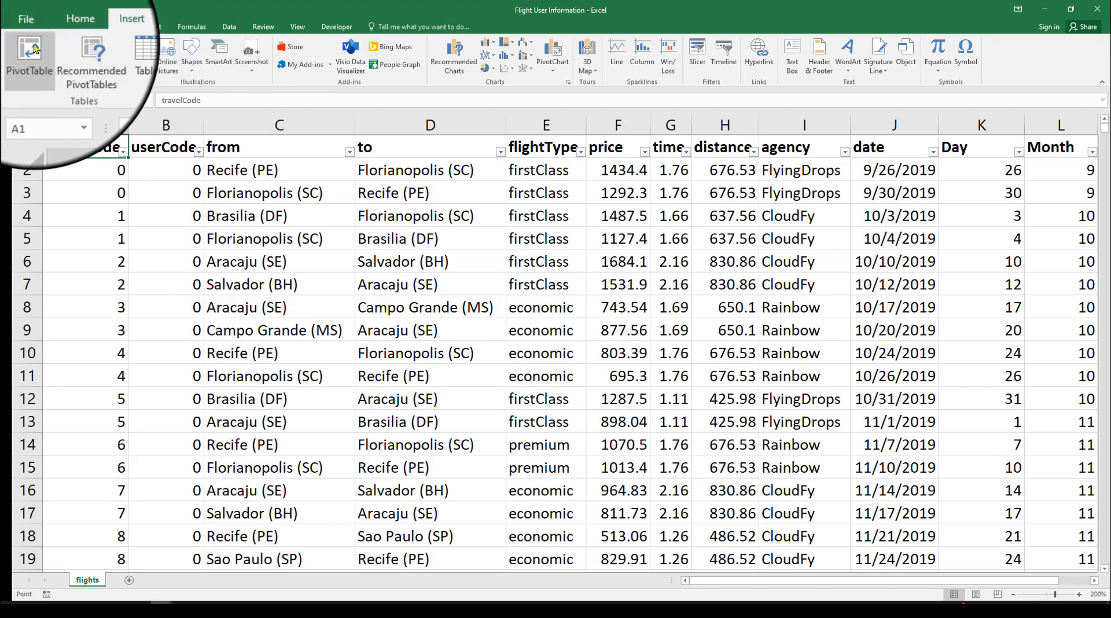
{"action": "left_click", "coordinate": [32, 50]}
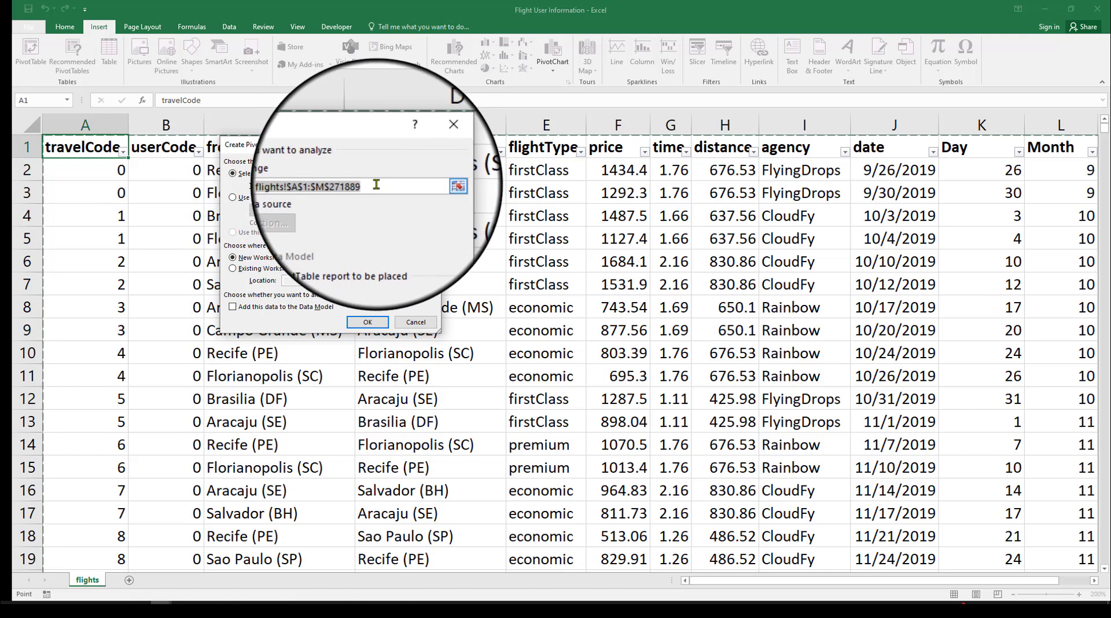
{"action": "left_click", "coordinate": [354, 327]}
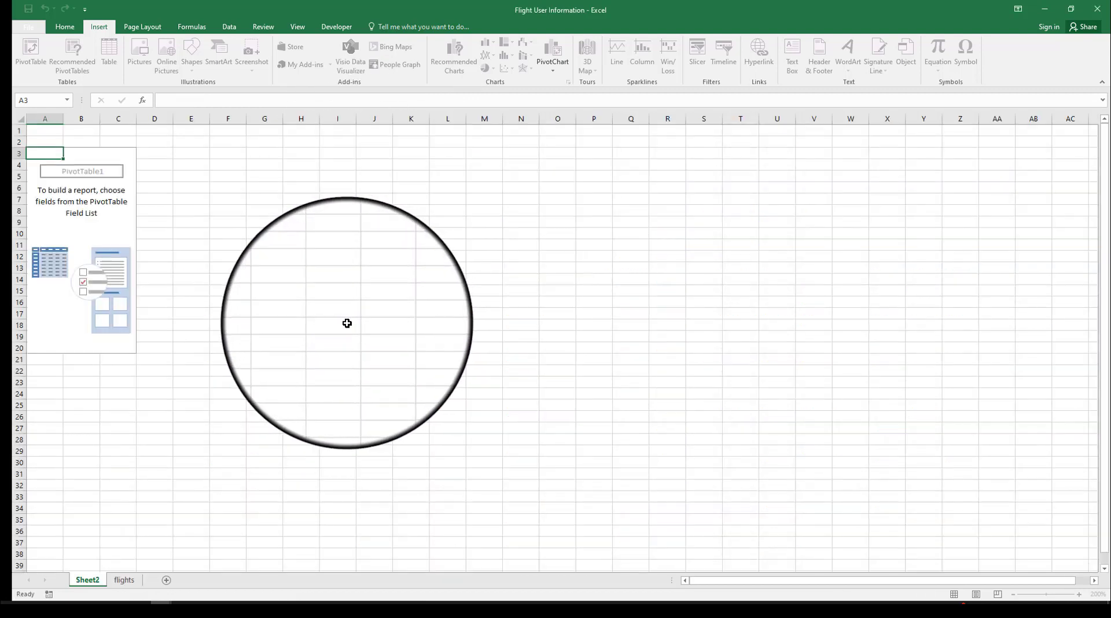
{"action": "left_click", "coordinate": [93, 213]}
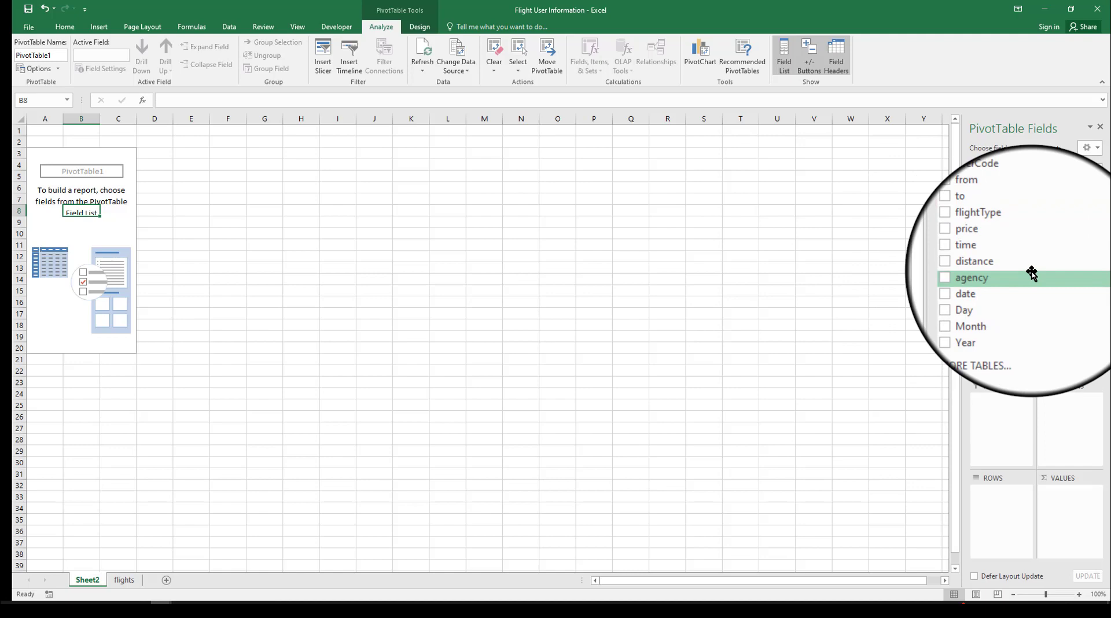
Review the from, to, flightType, price and agency columns on the flights sheet as candidates for analysis
{"action": "left_click", "coordinate": [124, 580]}
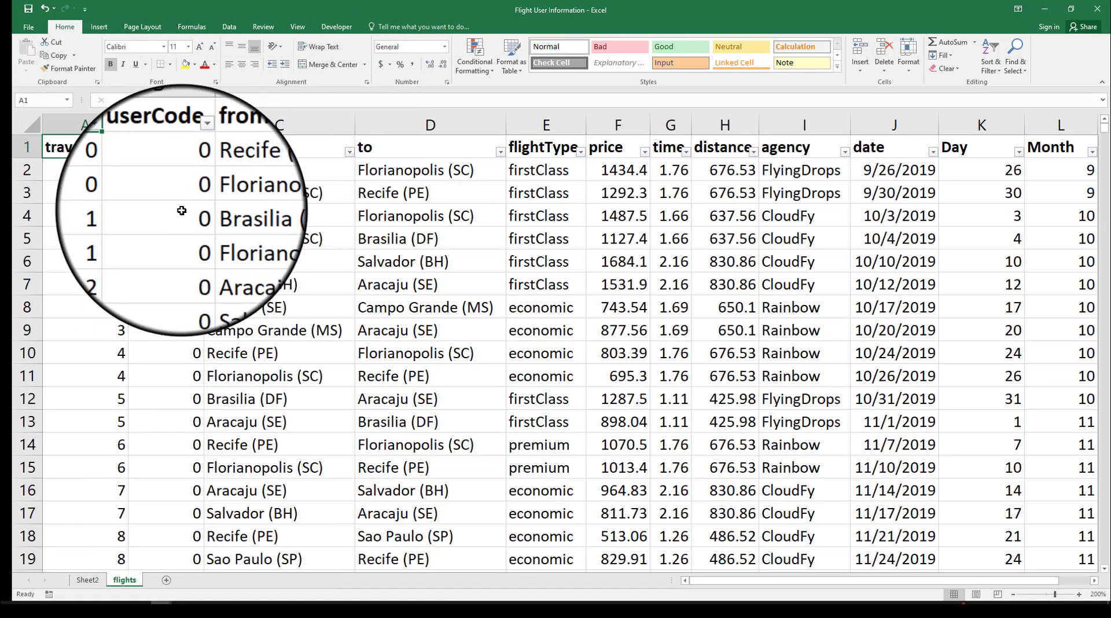
{"action": "left_click", "coordinate": [298, 123]}
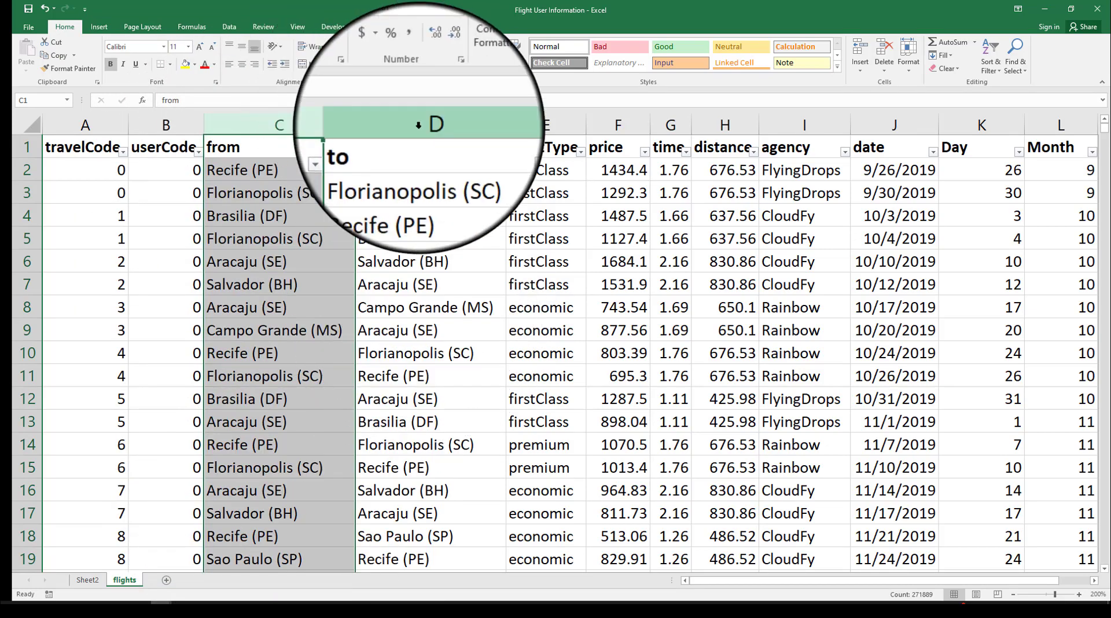
{"action": "left_click", "coordinate": [399, 239]}
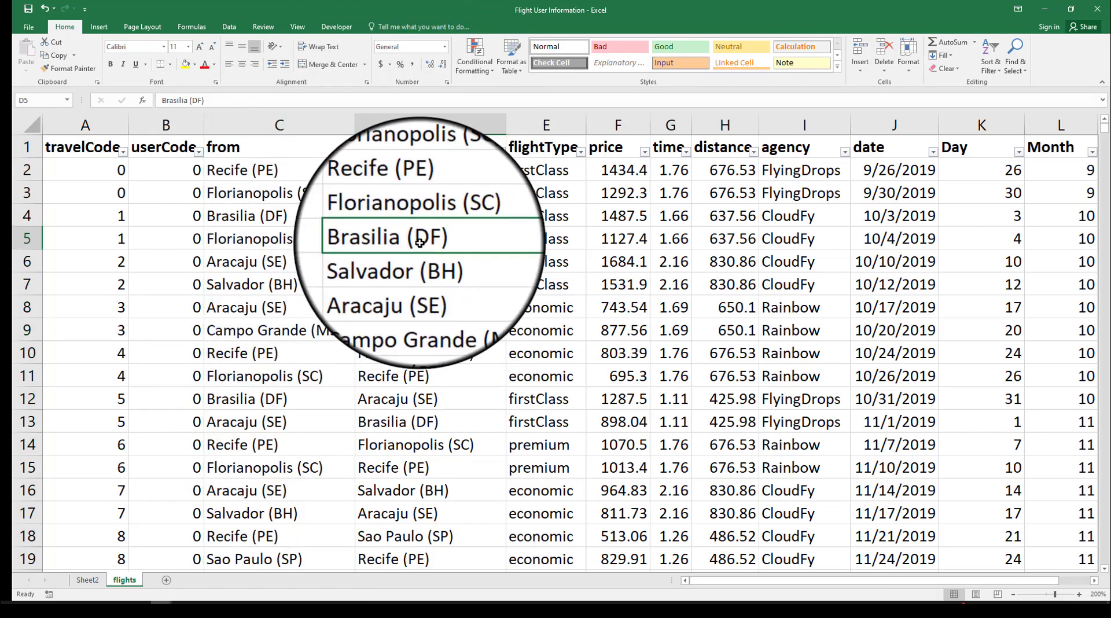
{"action": "left_click", "coordinate": [519, 124]}
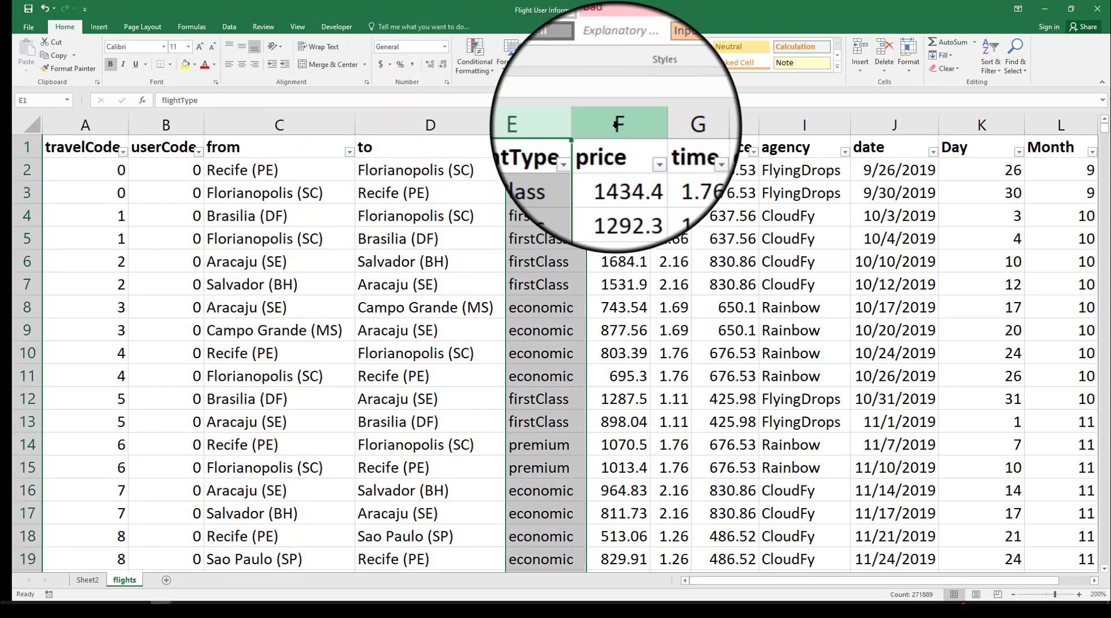
{"action": "left_click", "coordinate": [611, 124]}
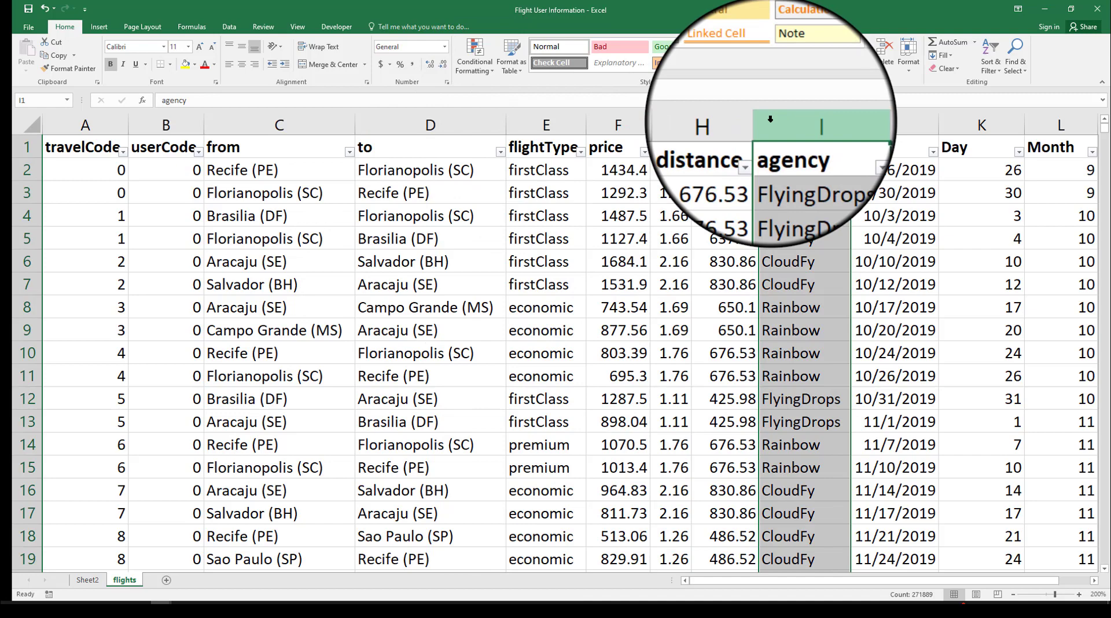
Return to Sheet2 and add the agency field to the PivotTable's rows
{"action": "left_click", "coordinate": [88, 580]}
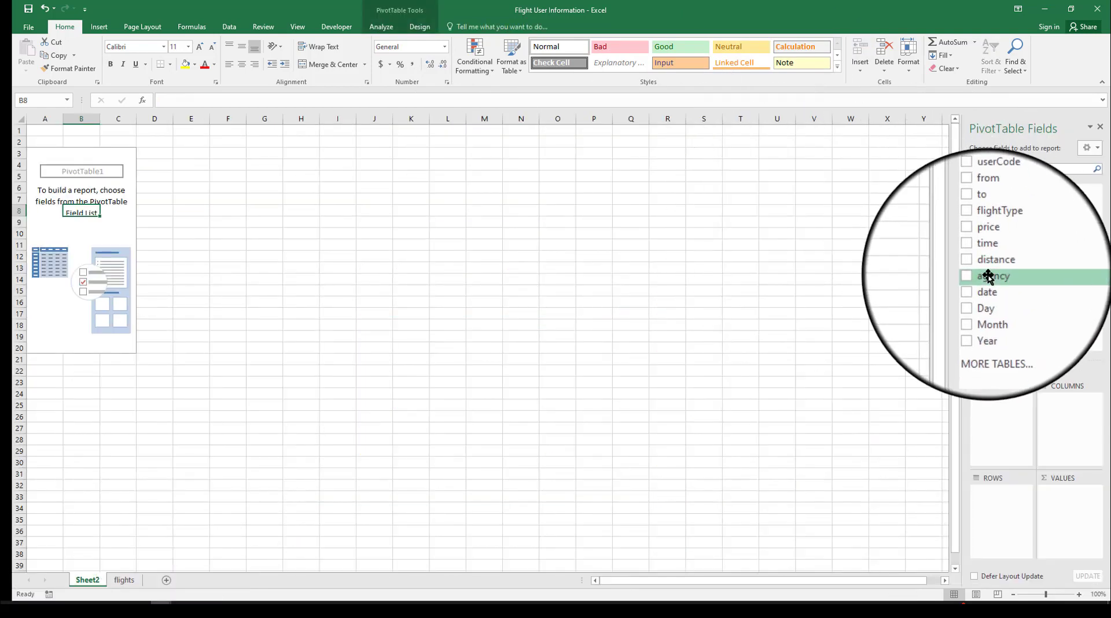
{"action": "left_click_drag", "start_coordinate": [984, 276], "coordinate": [1010, 521]}
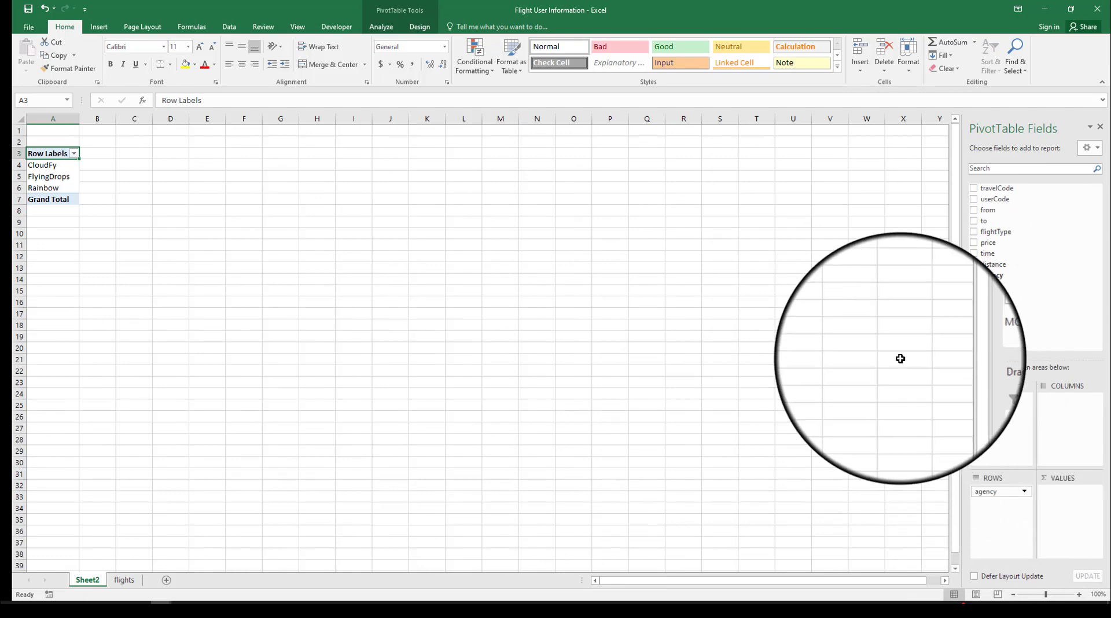
{"action": "left_click", "coordinate": [1079, 595]}
{"action": "left_click", "coordinate": [1079, 595]}
{"action": "left_click", "coordinate": [1079, 595]}
{"action": "left_click", "coordinate": [1079, 595]}
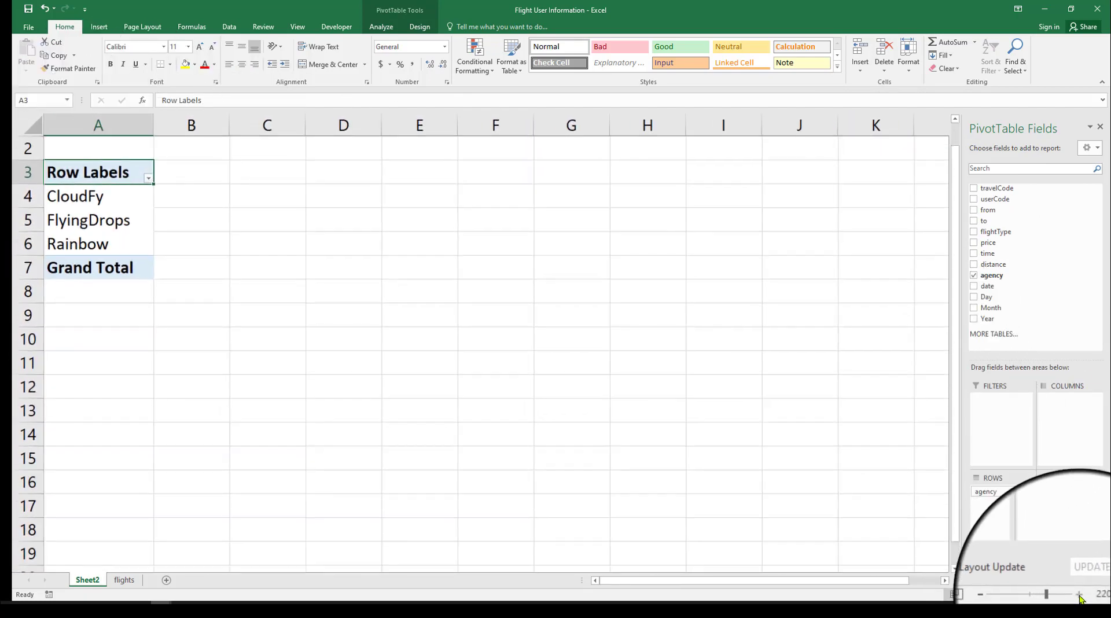
Add the agency field to the PivotTable's values as a count, resizing the field list so the count column shows
{"action": "left_click", "coordinate": [589, 365]}
{"action": "scroll", "coordinate": [87, 220], "scroll_direction": "up", "scroll_amount": 1}
{"action": "left_click", "coordinate": [140, 261]}
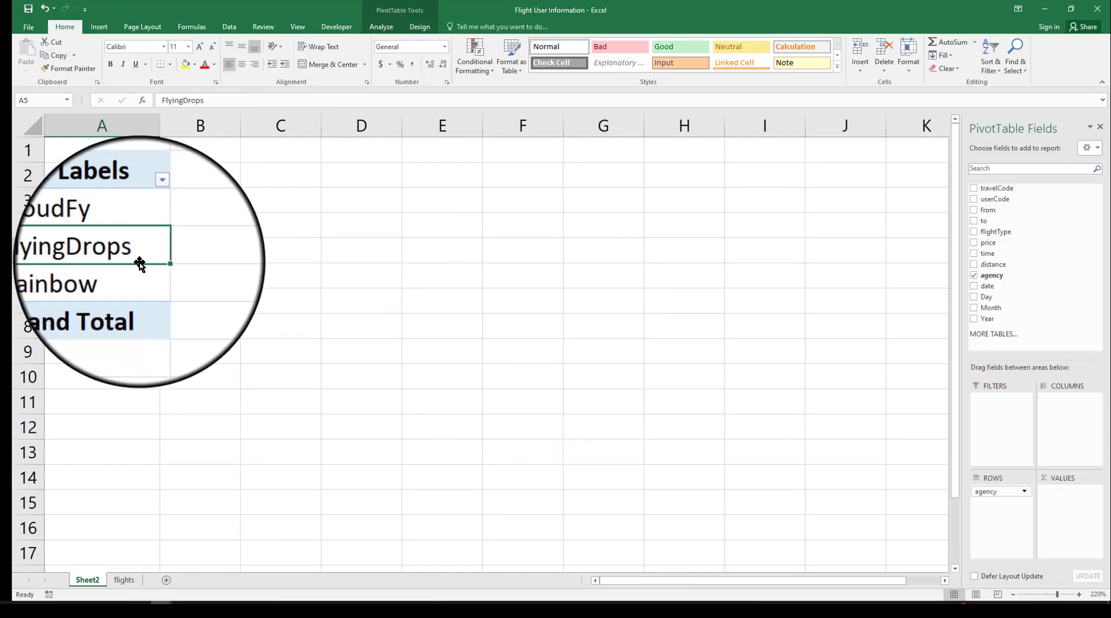
{"action": "left_click_drag", "start_coordinate": [962, 184], "coordinate": [284, 185]}
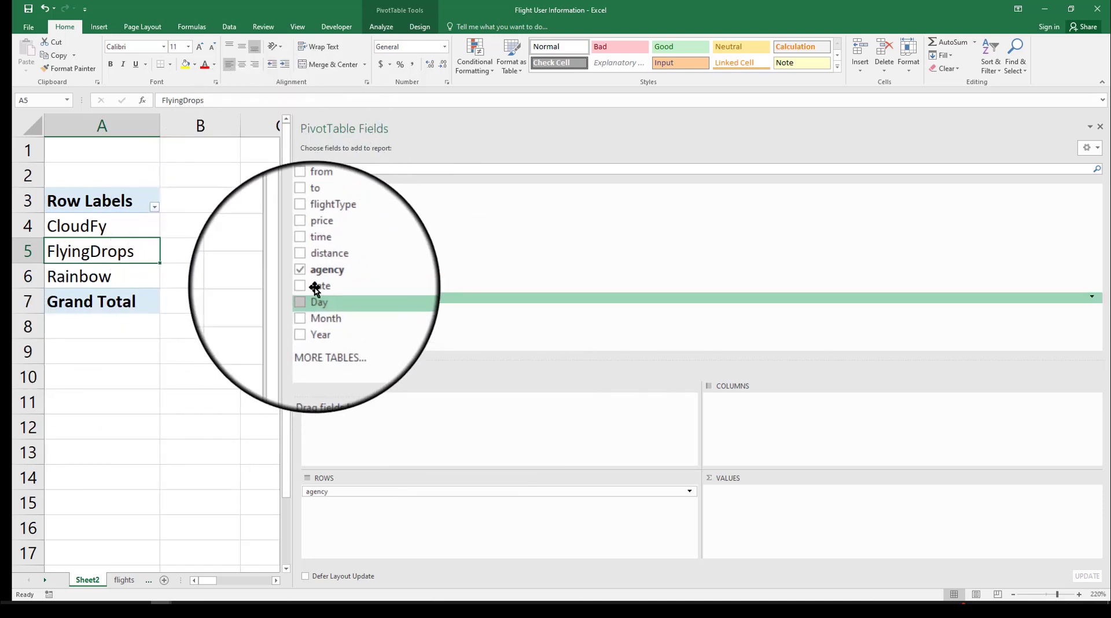
{"action": "left_click_drag", "start_coordinate": [334, 279], "coordinate": [753, 546]}
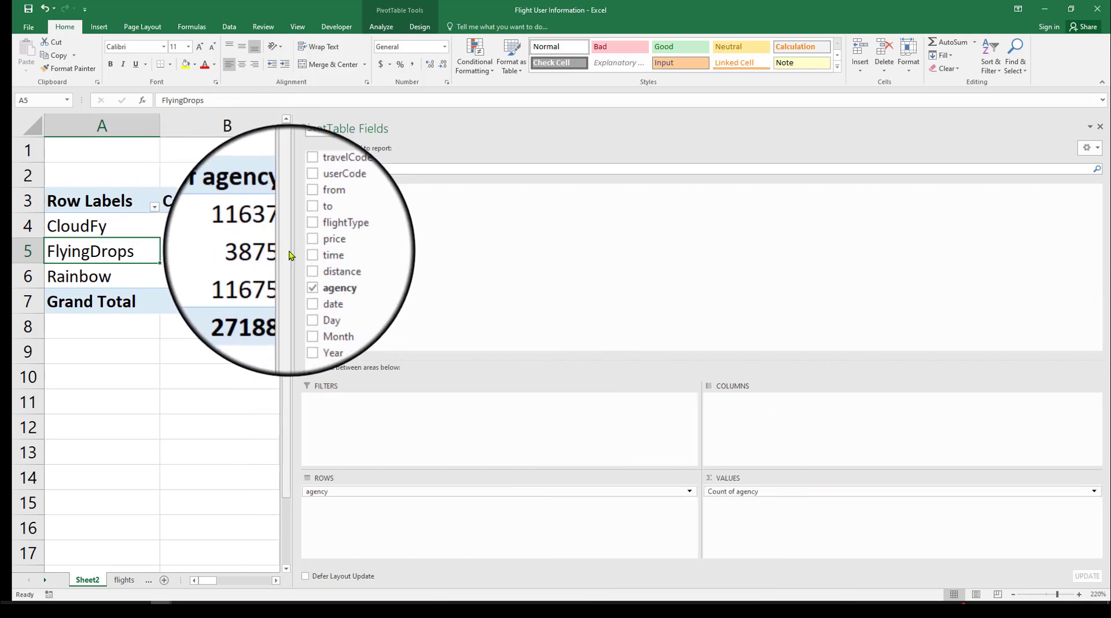
{"action": "left_click_drag", "start_coordinate": [293, 254], "coordinate": [419, 276]}
Format the agency counts, including the grand total, with thousands separators and no decimals
{"action": "left_click", "coordinate": [268, 225]}
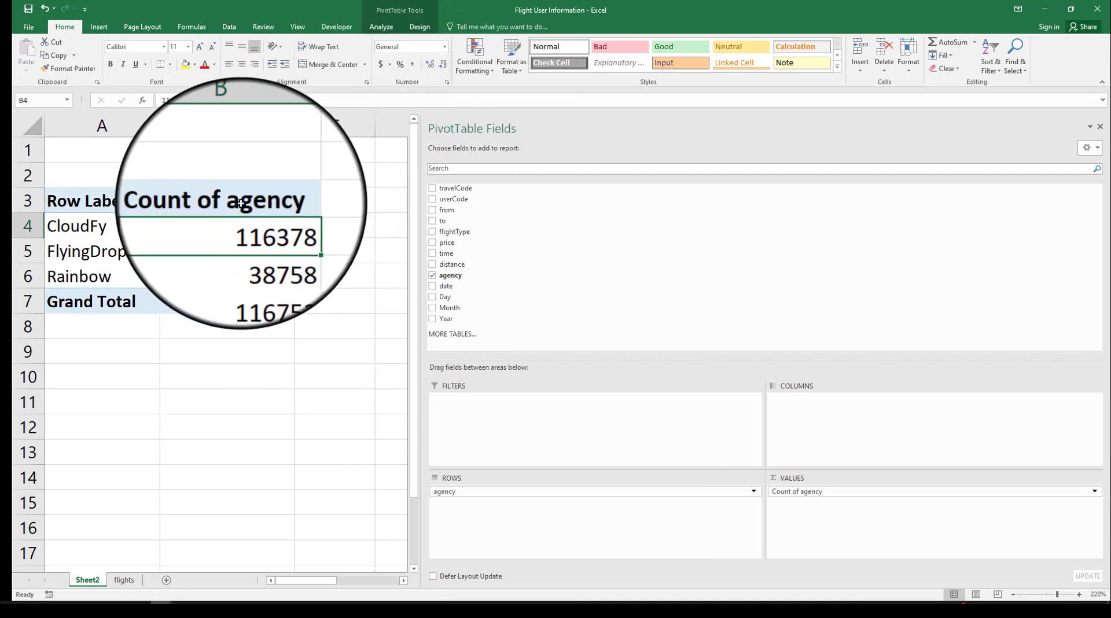
{"action": "key", "text": "ctrl+shift+Down"}
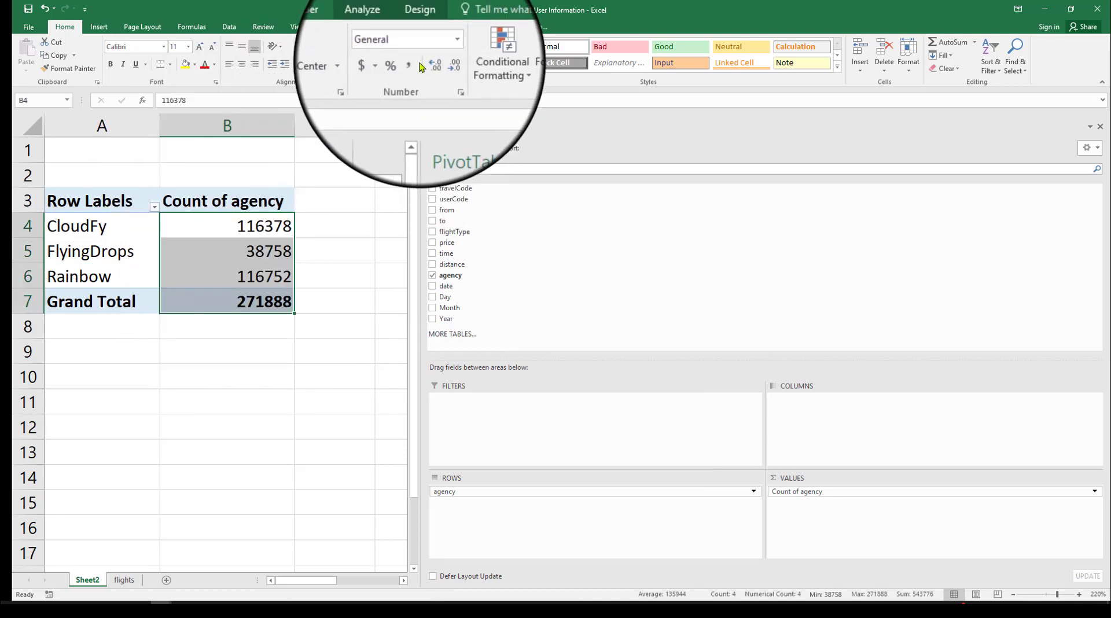
{"action": "left_click", "coordinate": [415, 66]}
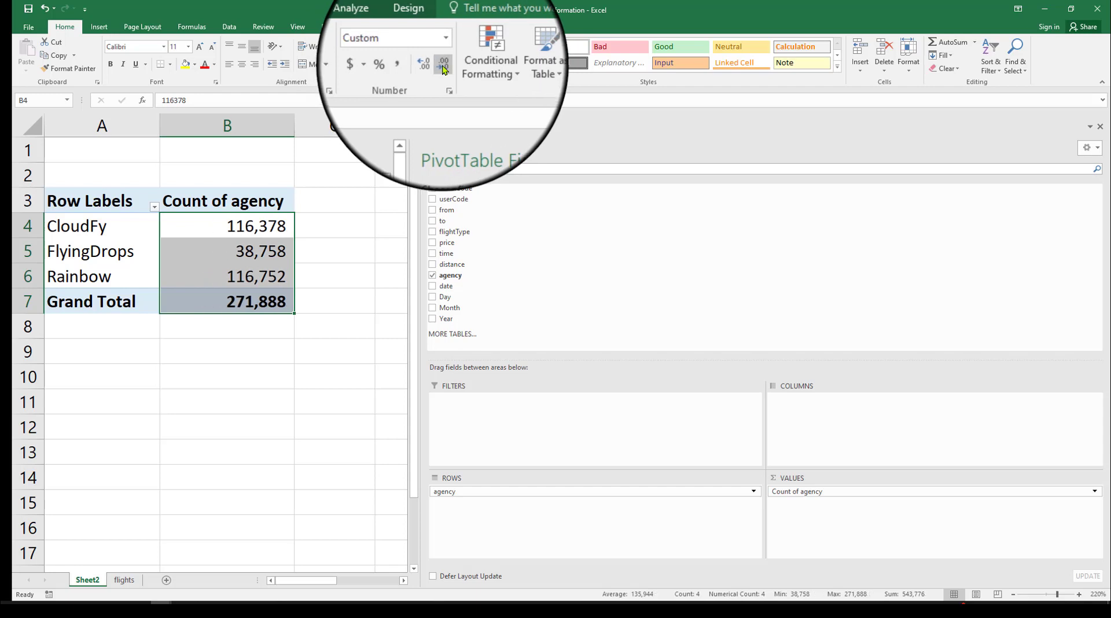
{"action": "left_click", "coordinate": [359, 304]}
Review the flight counts for CloudFy, FlyingDrops and Rainbow and compare them with the grand total
{"action": "key", "text": "Up"}
{"action": "key", "text": "Left"}
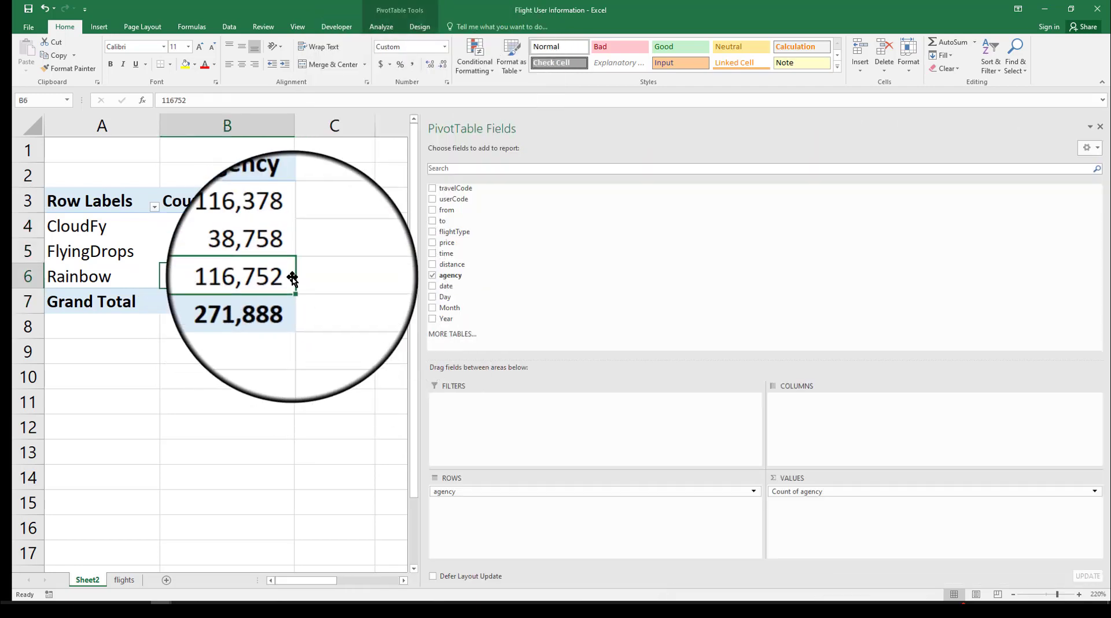
{"action": "key", "text": "Up"}
{"action": "key", "text": "Up"}
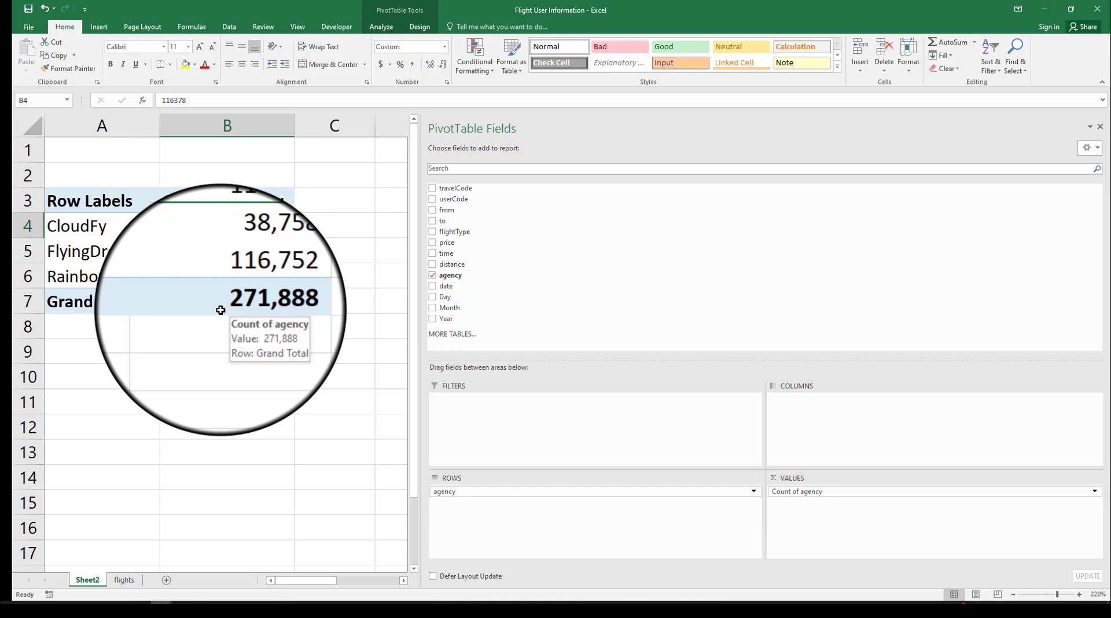
{"action": "key", "text": "Left"}
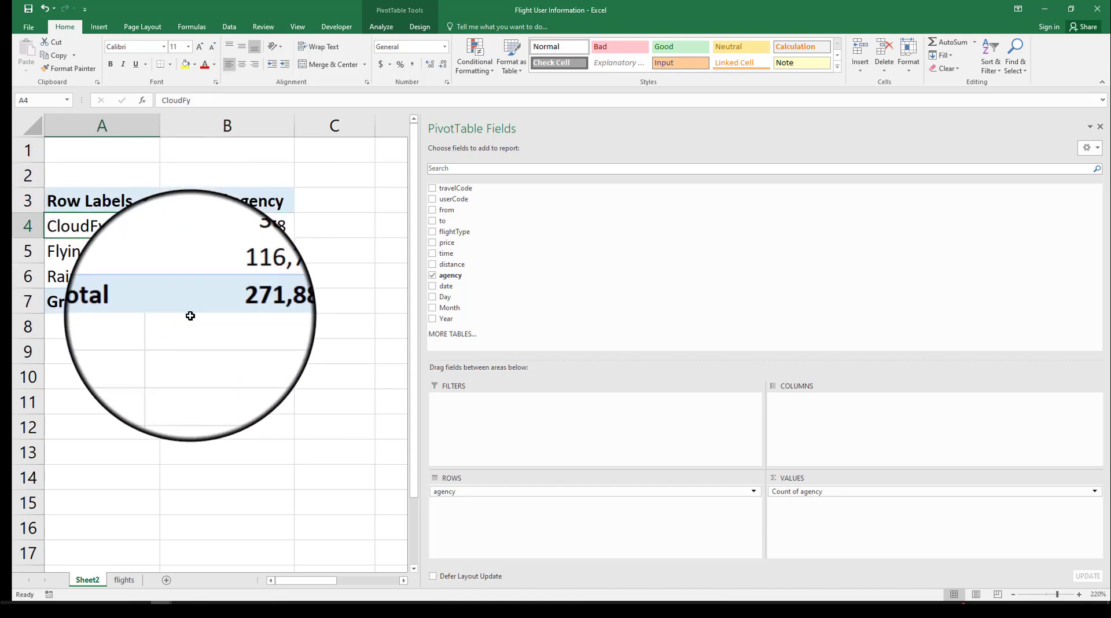
{"action": "key", "text": "Right"}
{"action": "key", "text": "Down"}
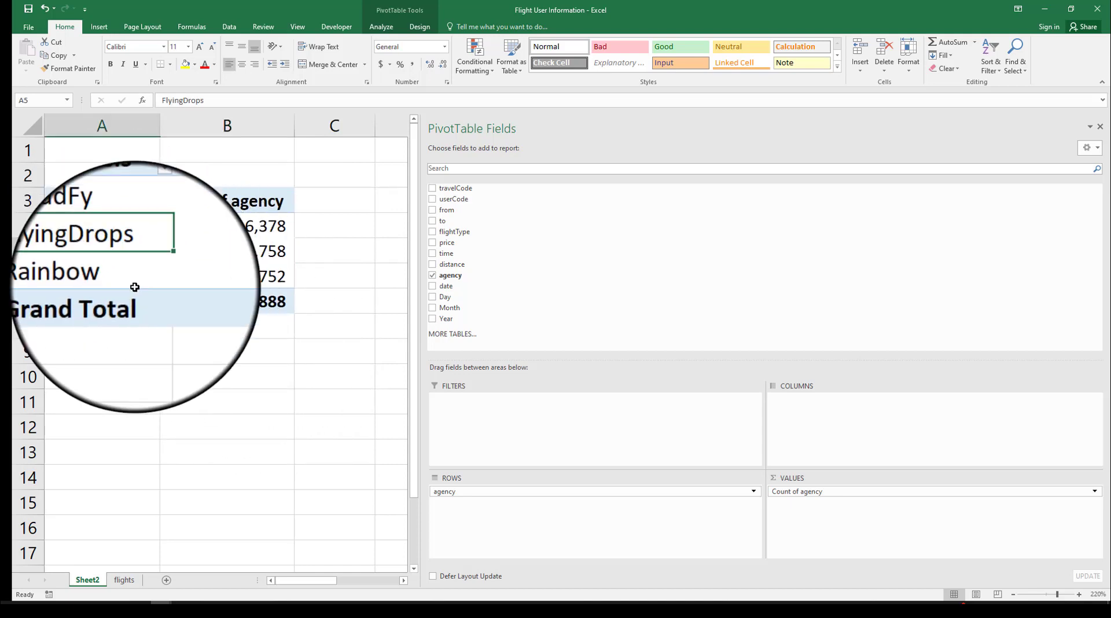
{"action": "left_click", "coordinate": [234, 281]}
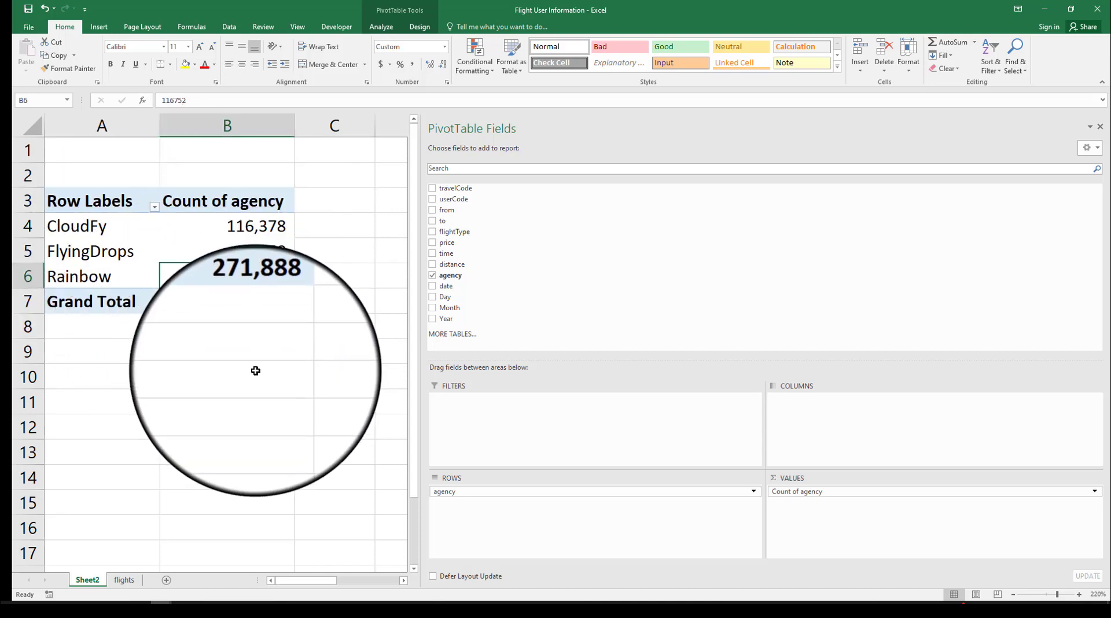
{"action": "left_click", "coordinate": [70, 272]}
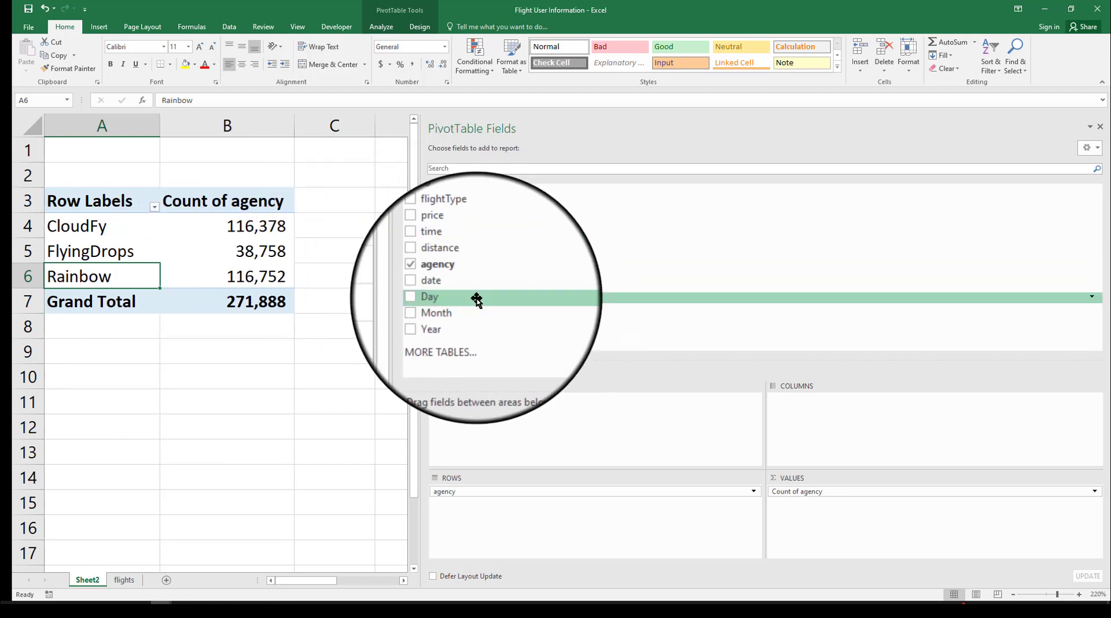
Add the Year field beneath agency in the PivotTable's rows and check the yearly breakdown of each agency
{"action": "left_click_drag", "start_coordinate": [475, 319], "coordinate": [495, 512]}
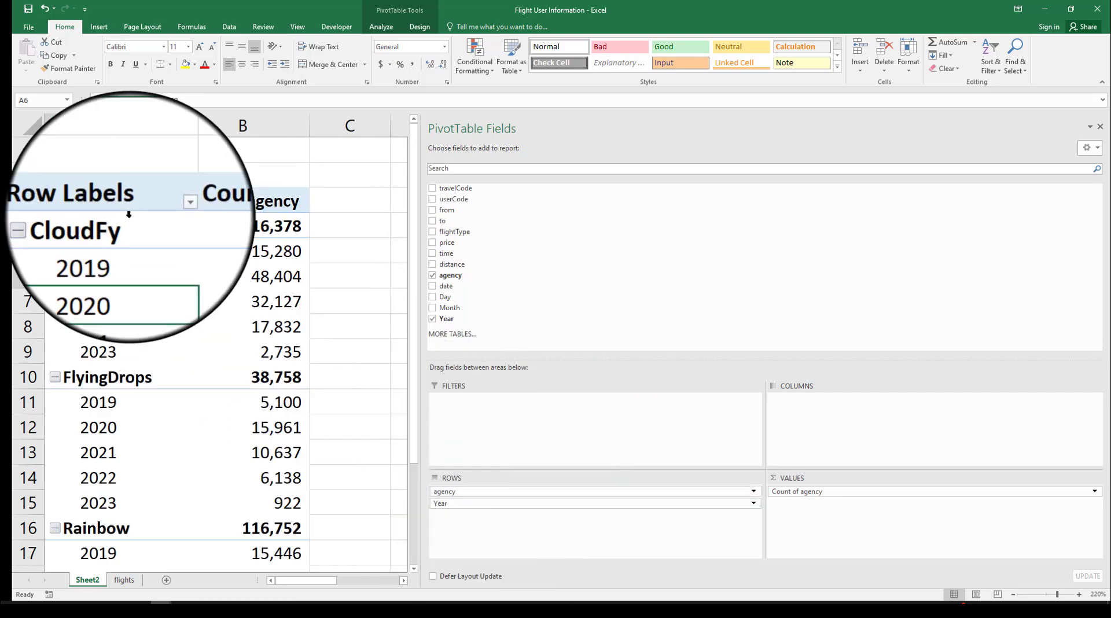
{"action": "left_click_drag", "start_coordinate": [116, 252], "coordinate": [119, 352]}
{"action": "left_click_drag", "start_coordinate": [123, 397], "coordinate": [121, 498]}
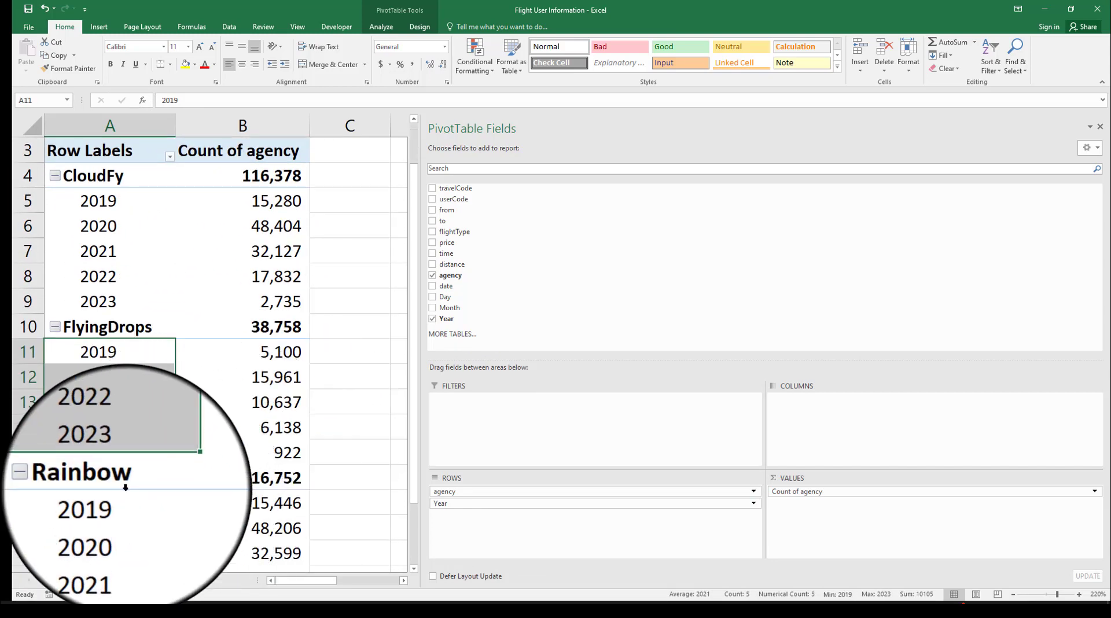
{"action": "scroll", "coordinate": [101, 423], "scroll_direction": "down", "scroll_amount": 1}
{"action": "left_click", "coordinate": [104, 428]}
{"action": "left_click_drag", "start_coordinate": [107, 448], "coordinate": [110, 524]}
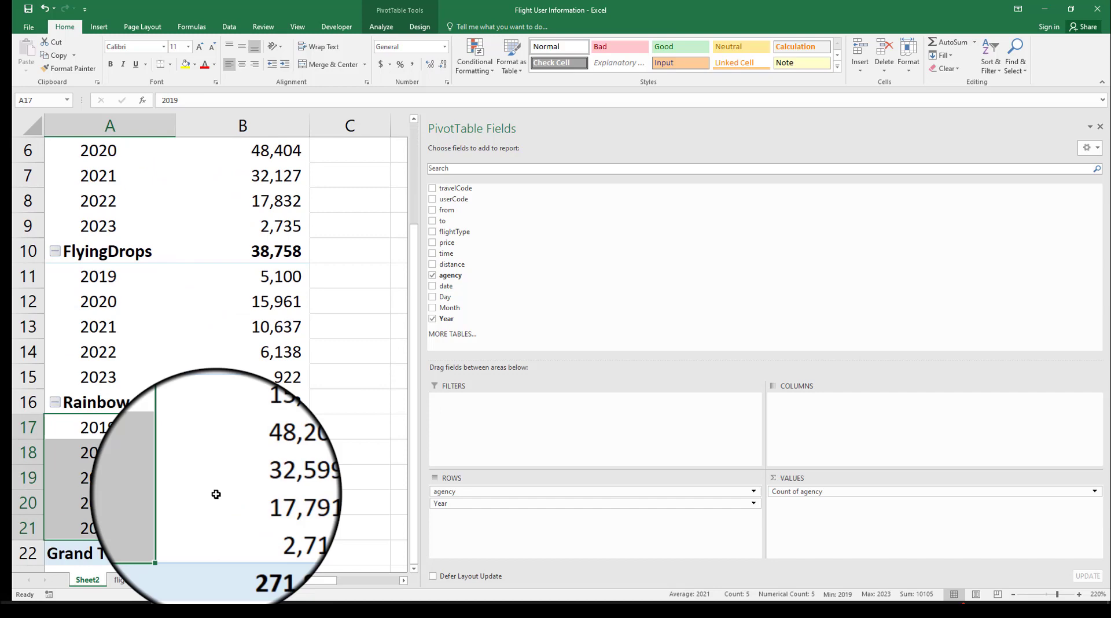
{"action": "scroll", "coordinate": [258, 497], "scroll_direction": "up", "scroll_amount": 2}
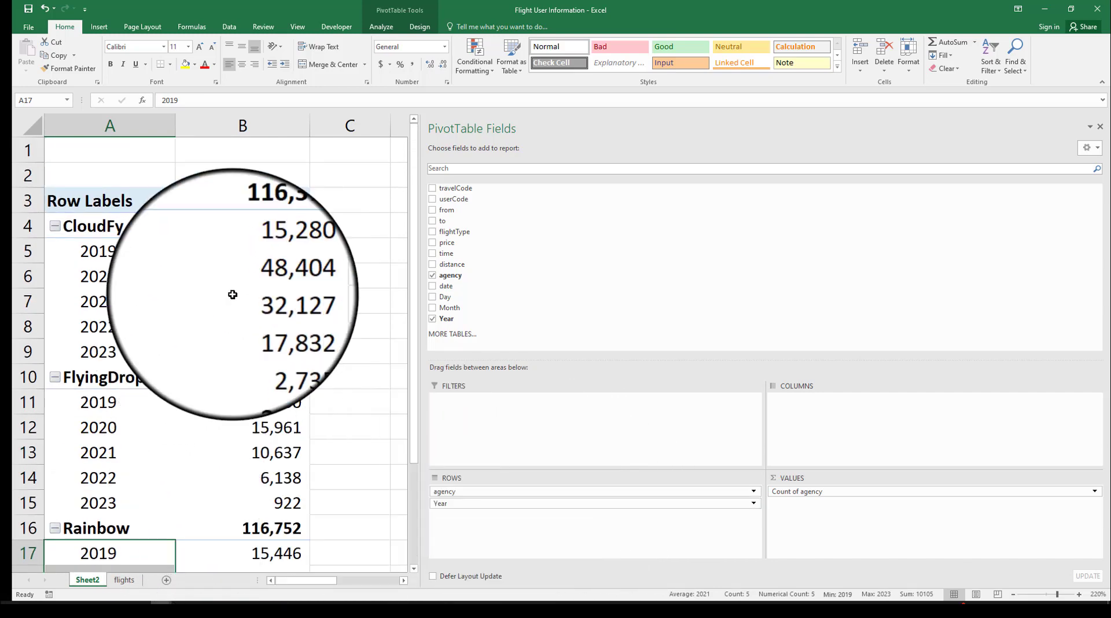
{"action": "mouse_move", "coordinate": [280, 285]}
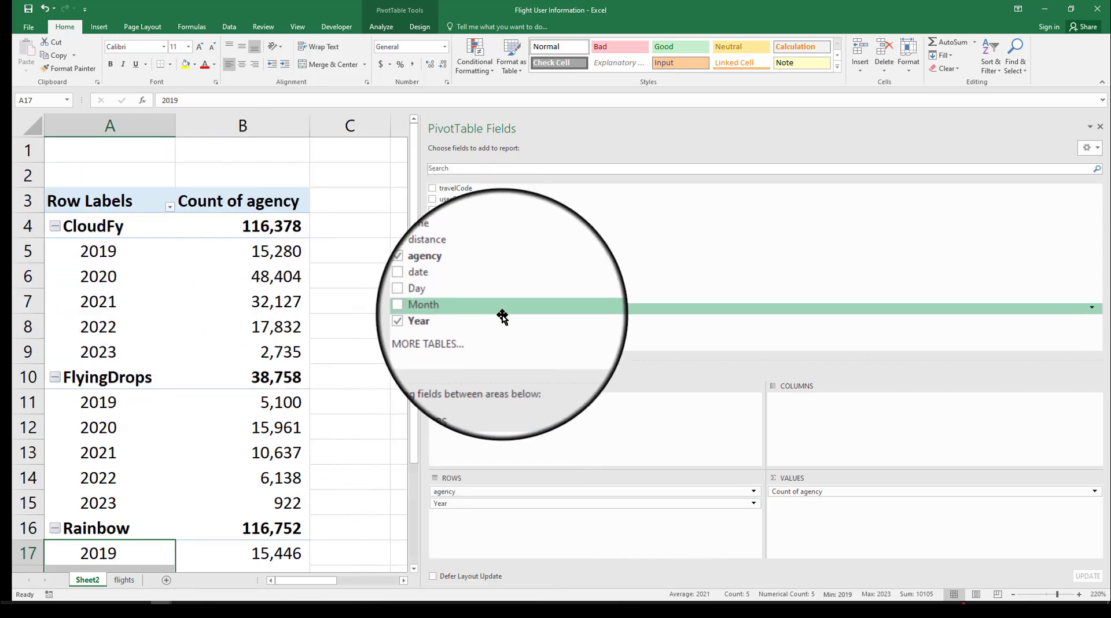
Add the flightType field to the rows between agency and Year, and check the years under each flight type
{"action": "left_click_drag", "start_coordinate": [482, 233], "coordinate": [494, 528]}
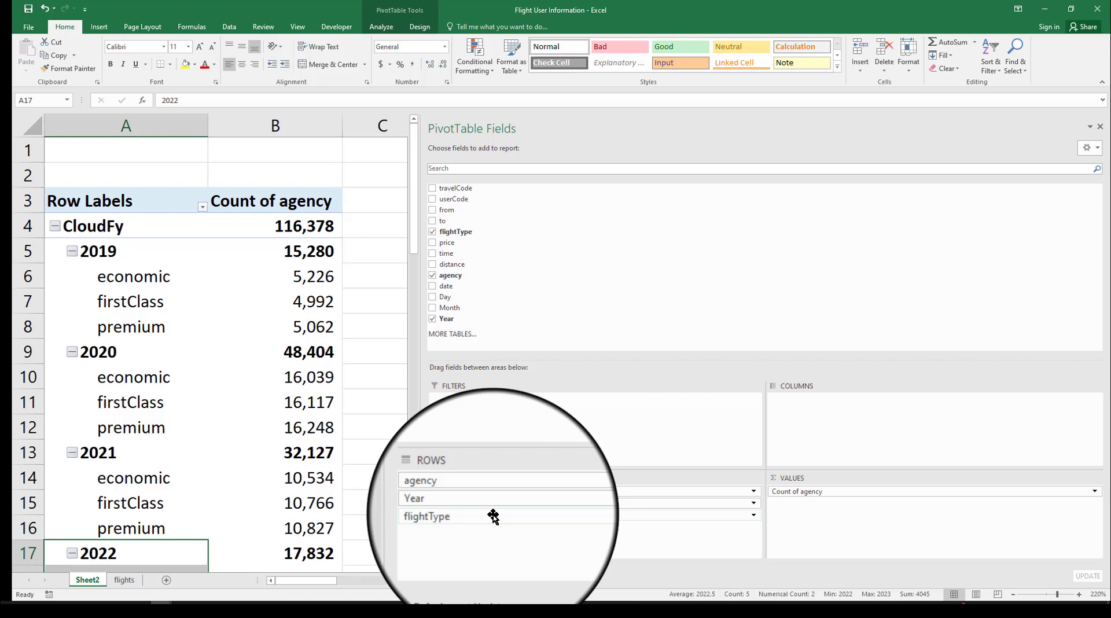
{"action": "left_click_drag", "start_coordinate": [493, 515], "coordinate": [486, 577]}
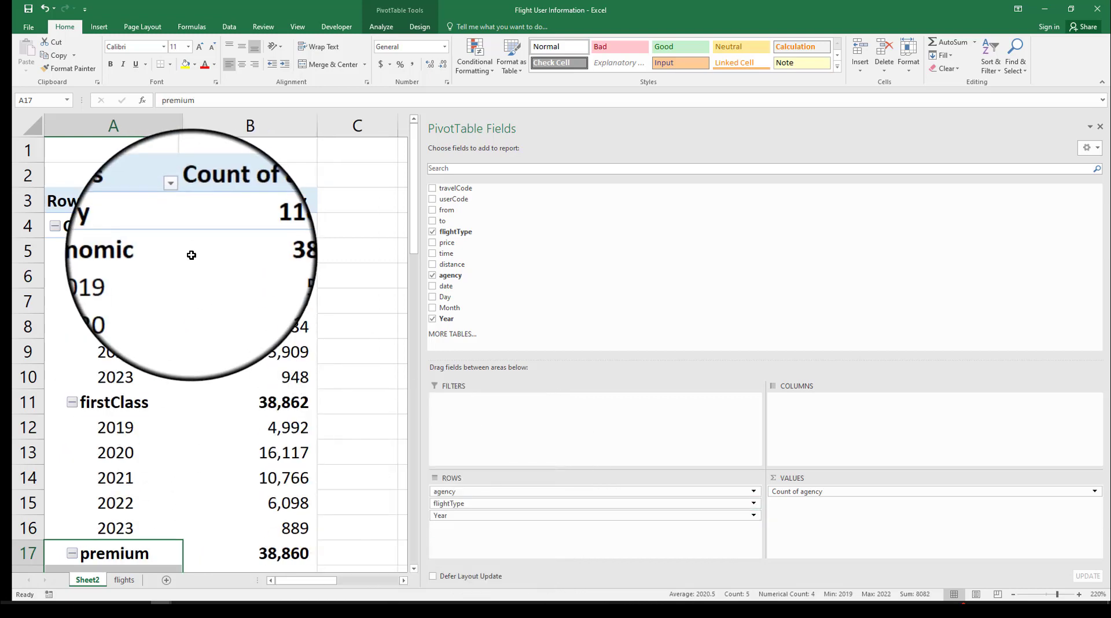
{"action": "left_click_drag", "start_coordinate": [119, 276], "coordinate": [135, 327]}
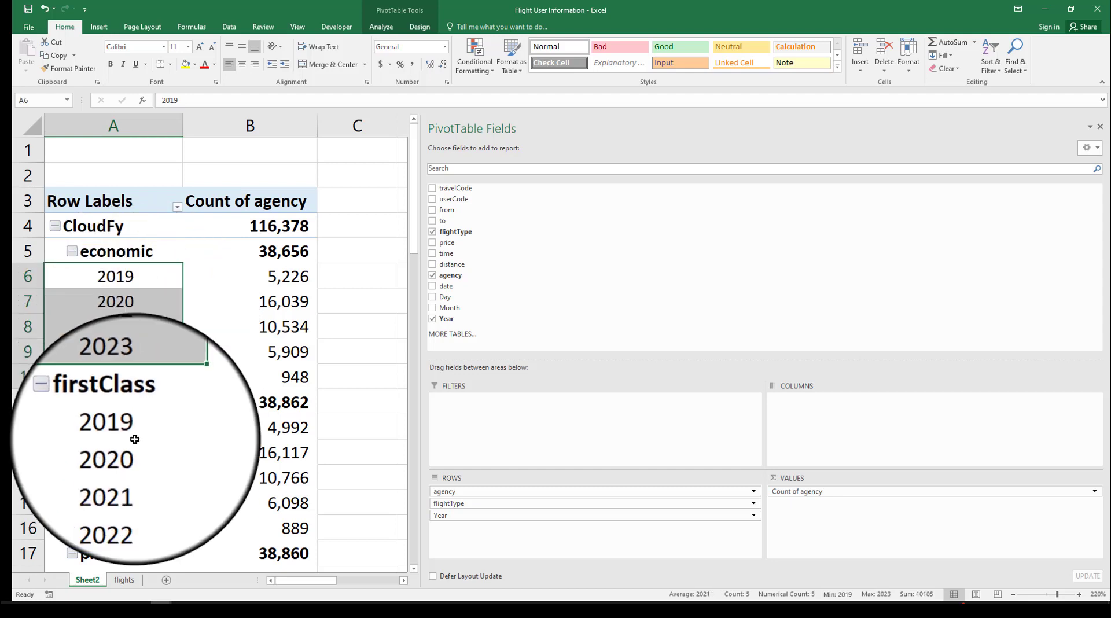
{"action": "left_click_drag", "start_coordinate": [139, 428], "coordinate": [136, 528]}
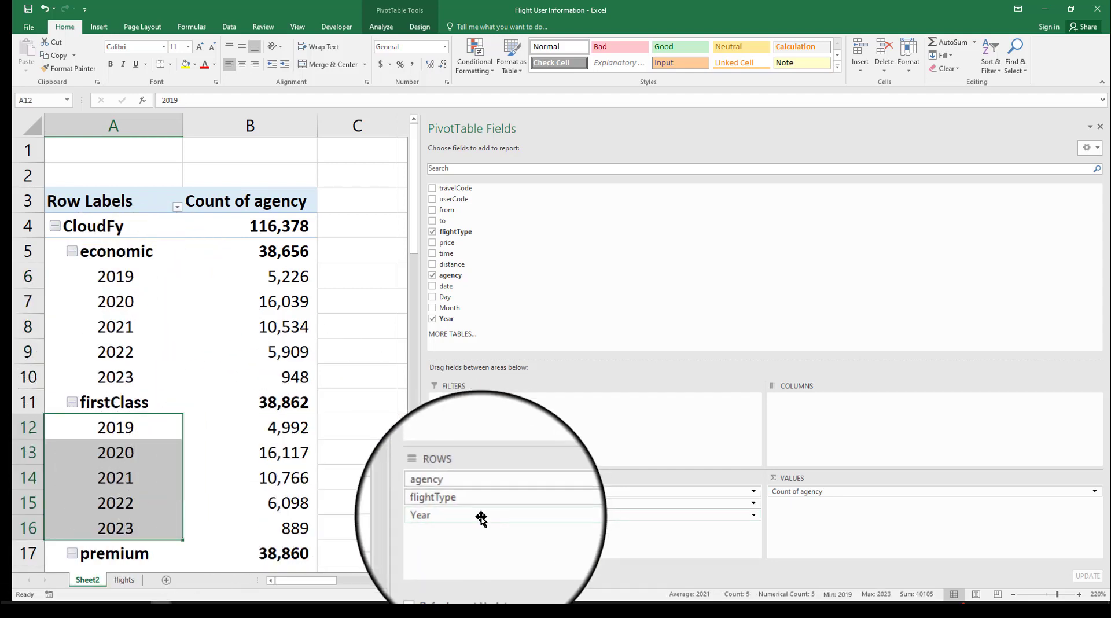
Move the Year field from the rows to the PivotTable's columns and narrow the field list to show every year
{"action": "left_click_drag", "start_coordinate": [482, 522], "coordinate": [781, 540]}
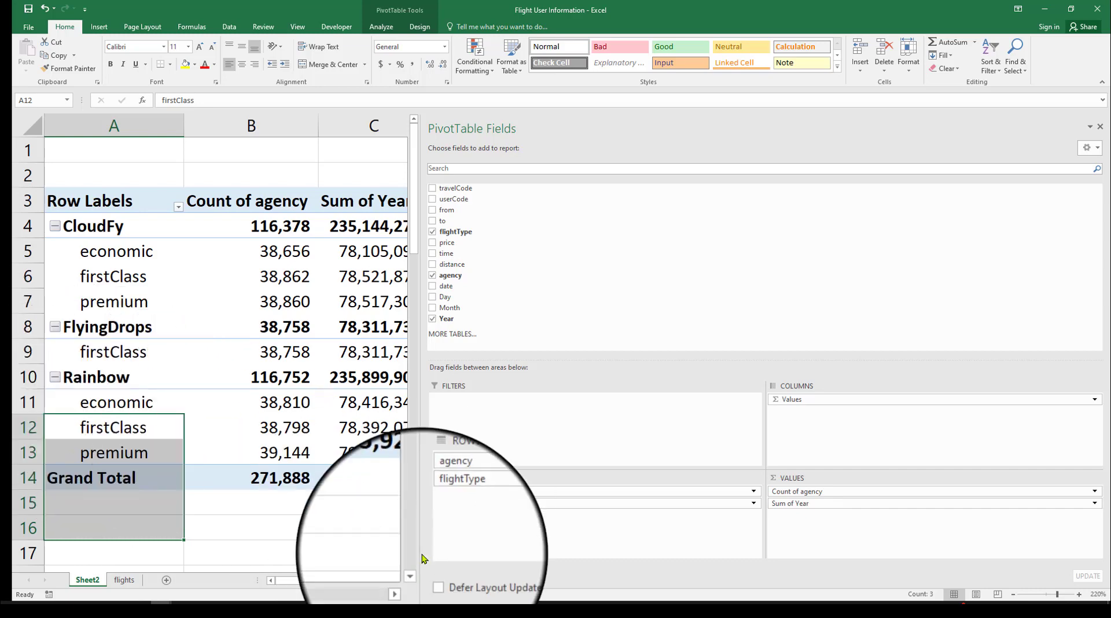
{"action": "left_click_drag", "start_coordinate": [289, 581], "coordinate": [273, 583]}
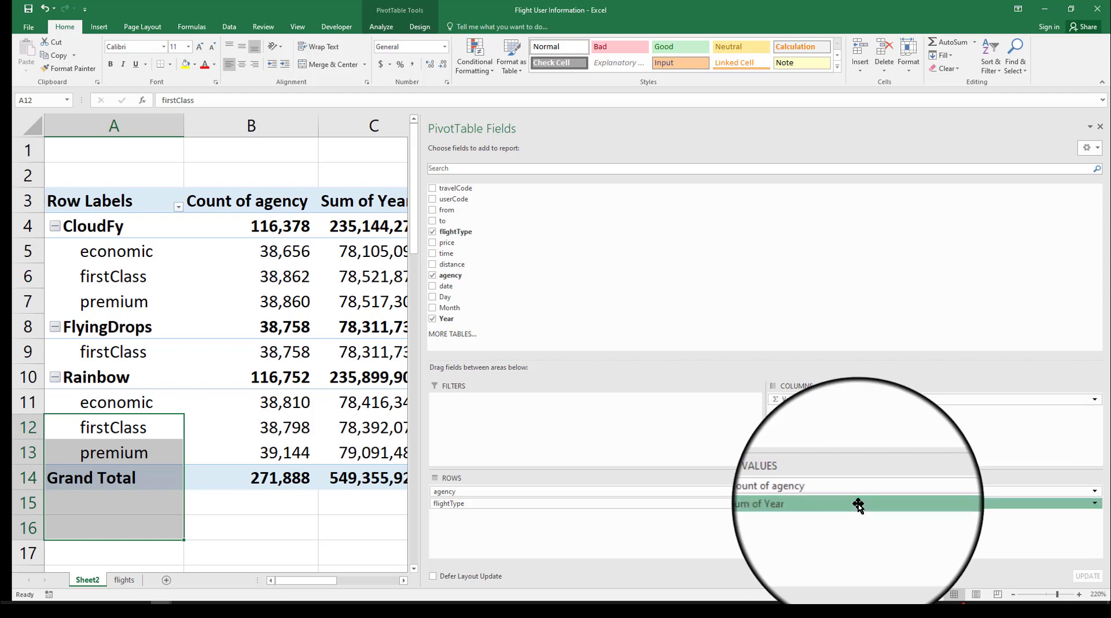
{"action": "left_click_drag", "start_coordinate": [858, 505], "coordinate": [851, 450]}
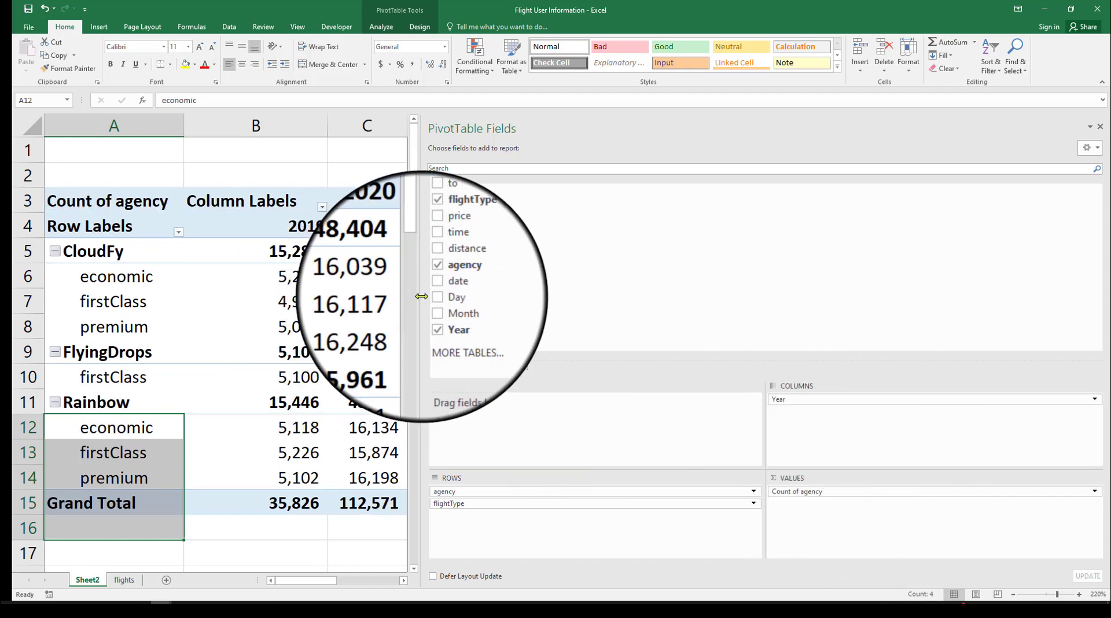
{"action": "left_click_drag", "start_coordinate": [417, 354], "coordinate": [751, 324]}
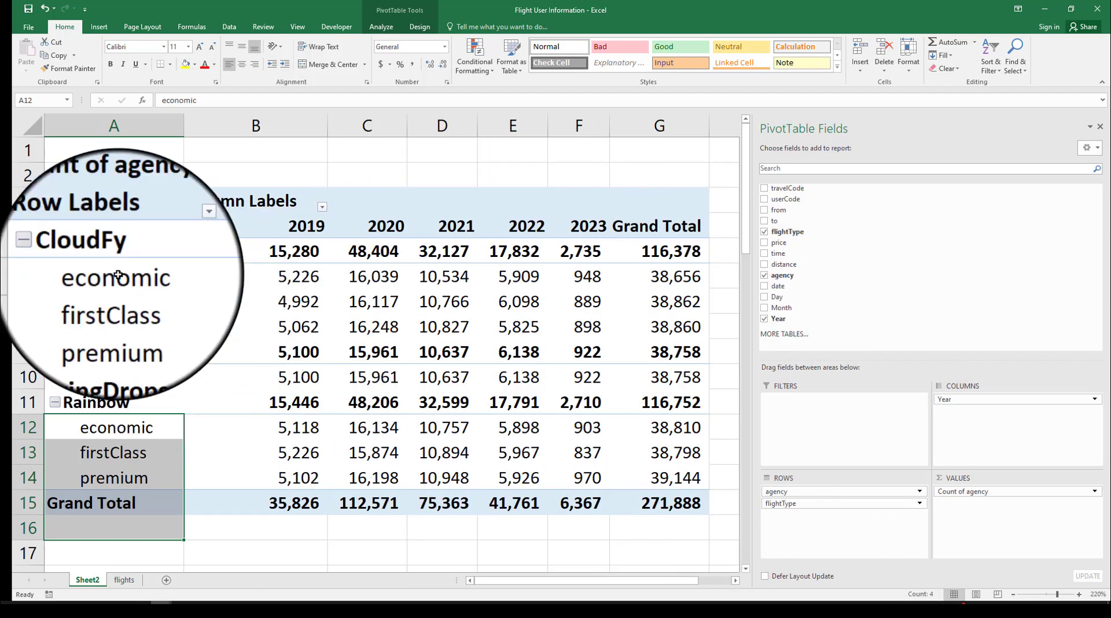
Examine the flight type counts of each agency across the year columns, with a brief check of the flights sheet
{"action": "left_click", "coordinate": [144, 306]}
{"action": "left_click", "coordinate": [119, 284]}
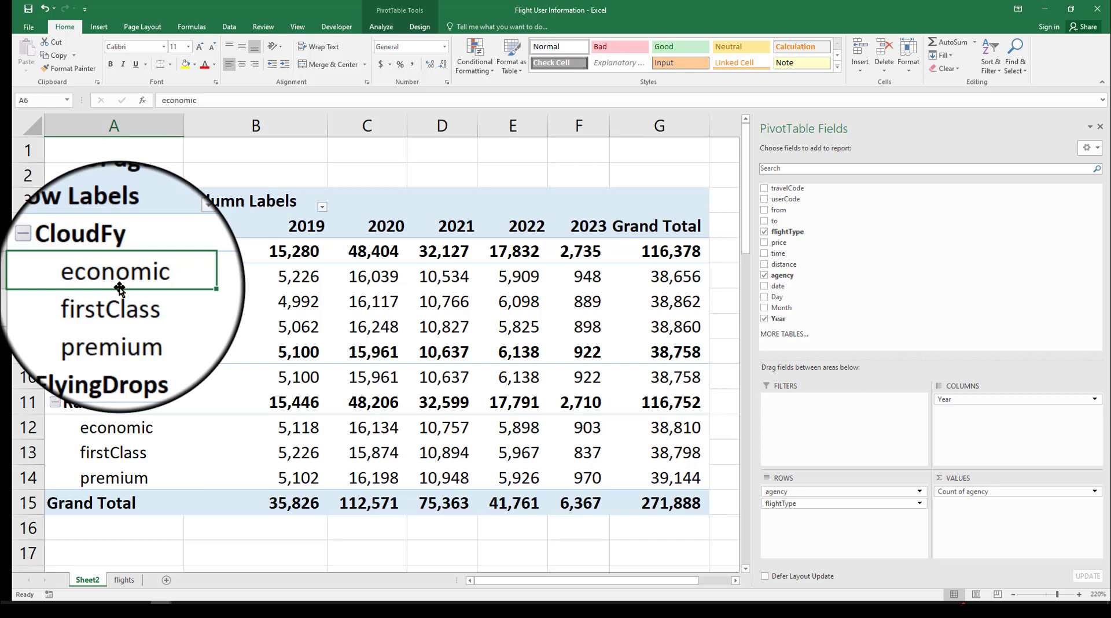
{"action": "left_click_drag", "start_coordinate": [265, 226], "coordinate": [666, 226]}
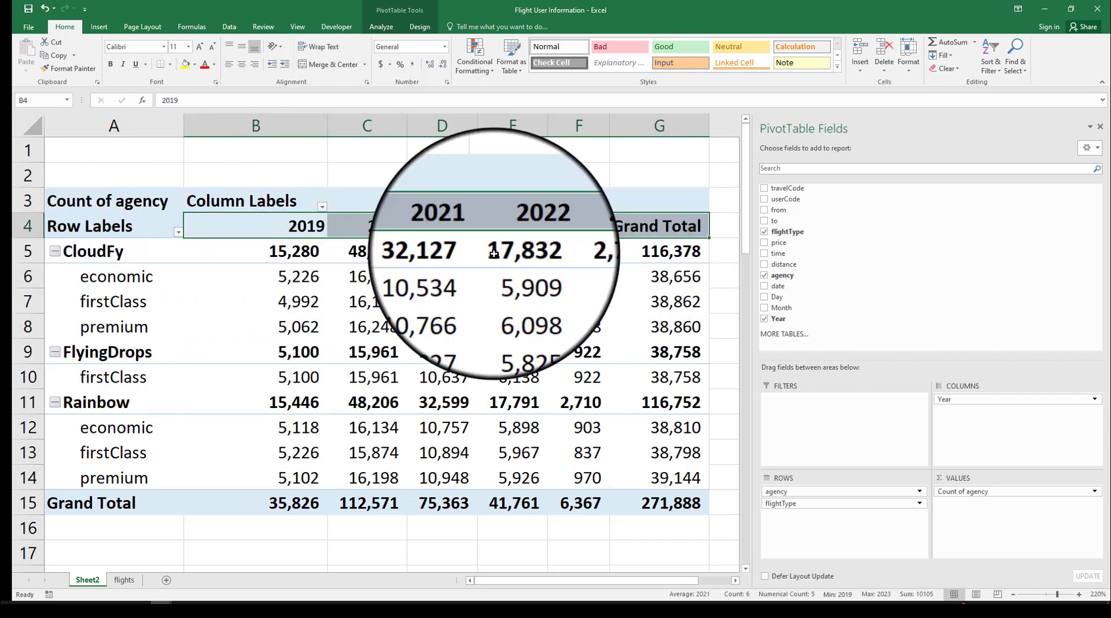
{"action": "left_click_drag", "start_coordinate": [92, 272], "coordinate": [117, 330]}
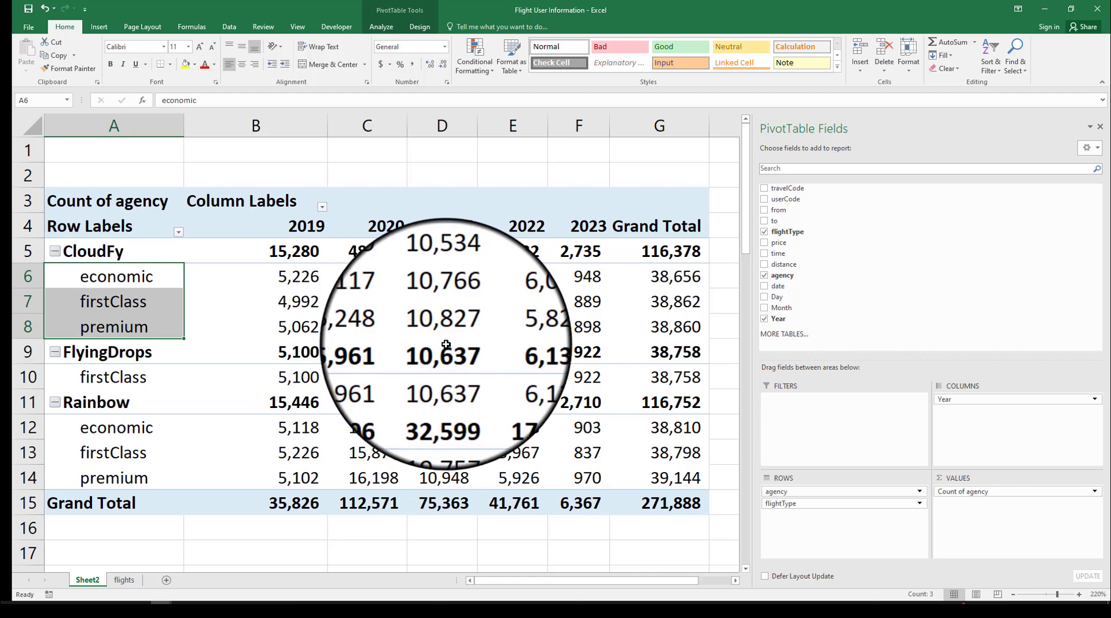
{"action": "left_click", "coordinate": [513, 276]}
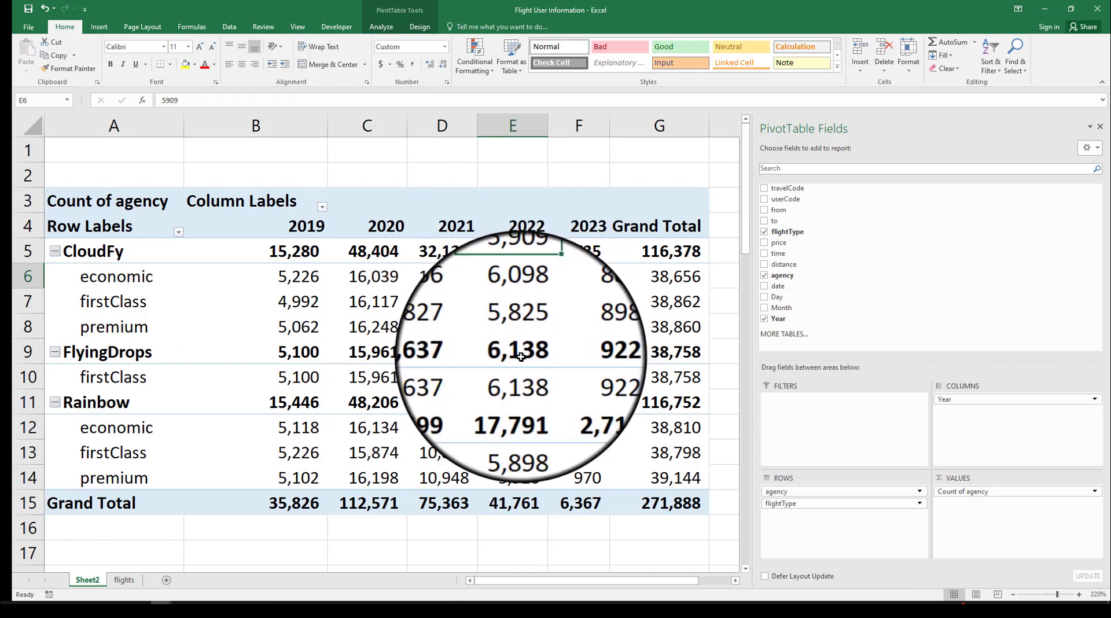
{"action": "key", "text": "Right"}
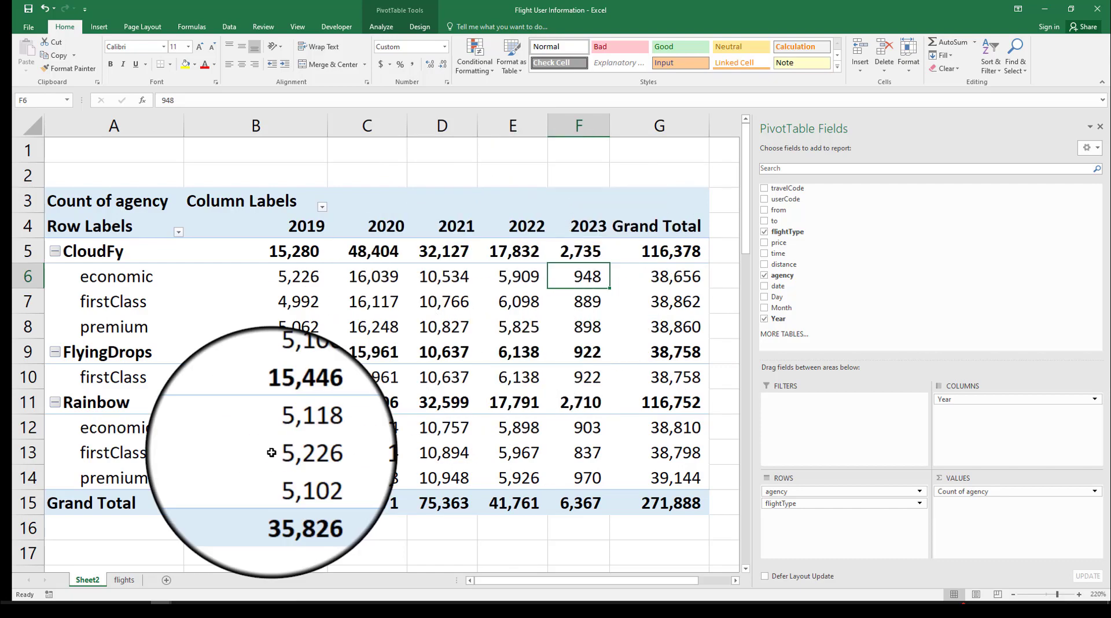
{"action": "left_click", "coordinate": [127, 580]}
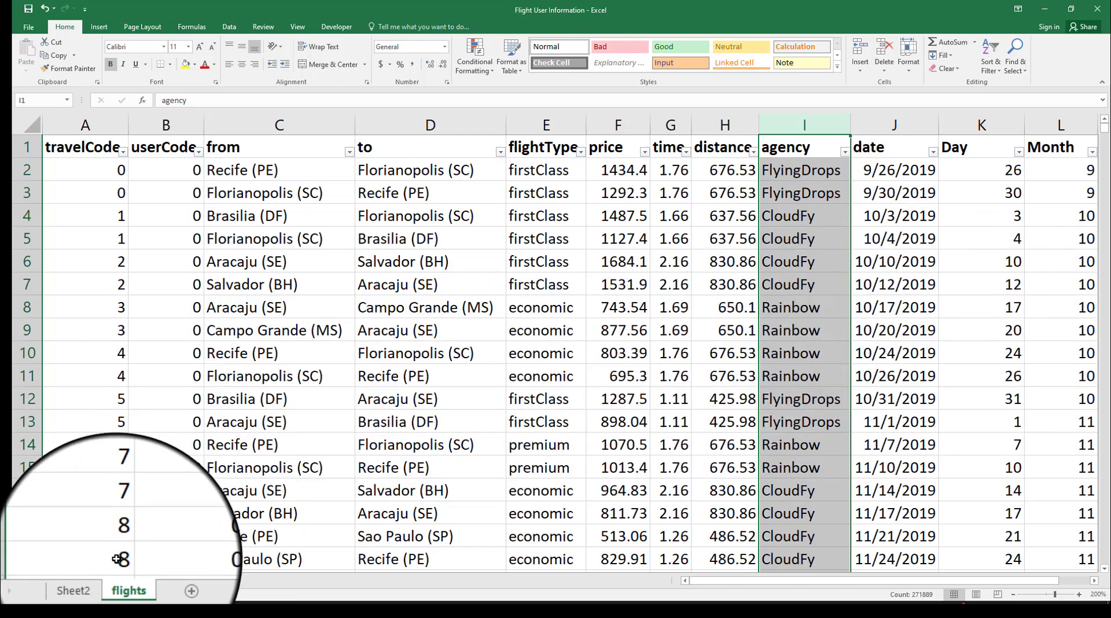
{"action": "left_click", "coordinate": [88, 580]}
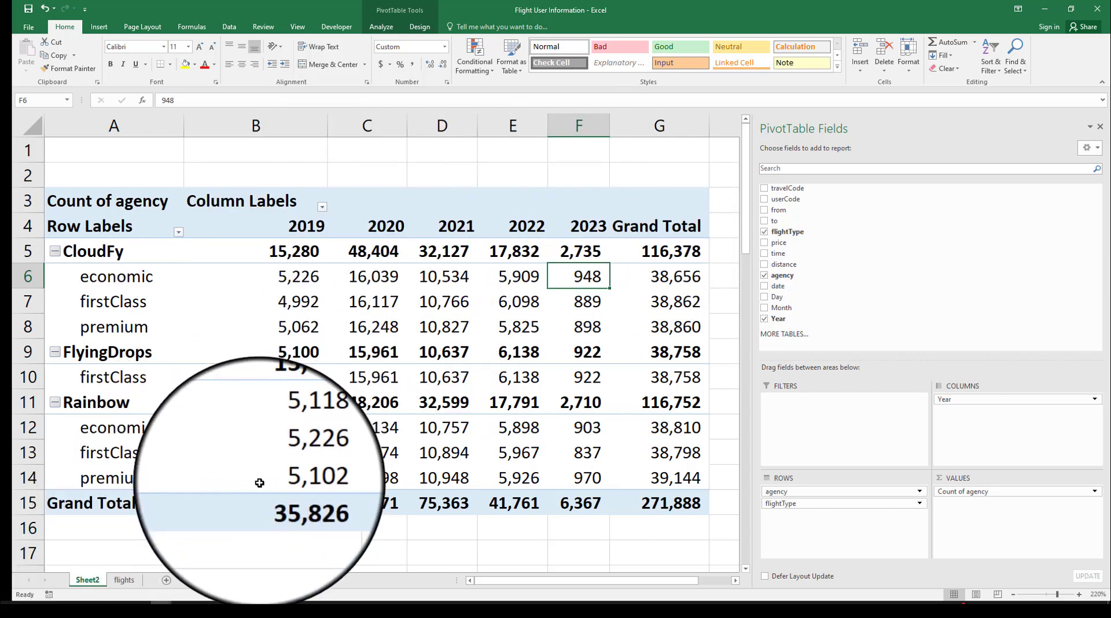
{"action": "left_click", "coordinate": [239, 463]}
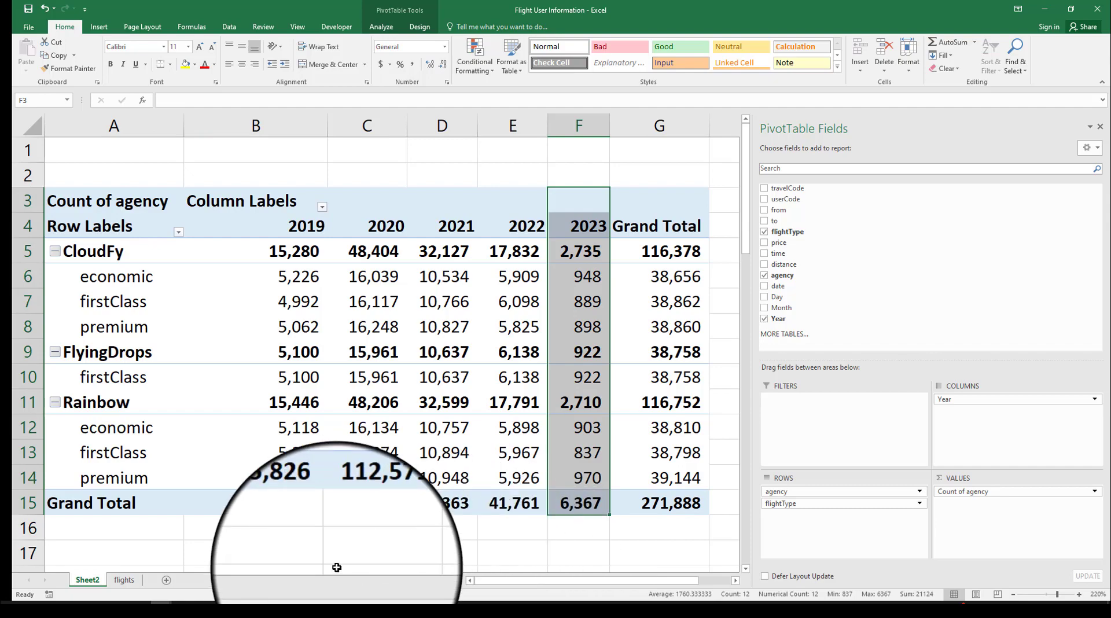
Filter the flights sheet's date column to show only 2023 flights and look over the filtered rows
{"action": "left_click", "coordinate": [124, 580]}
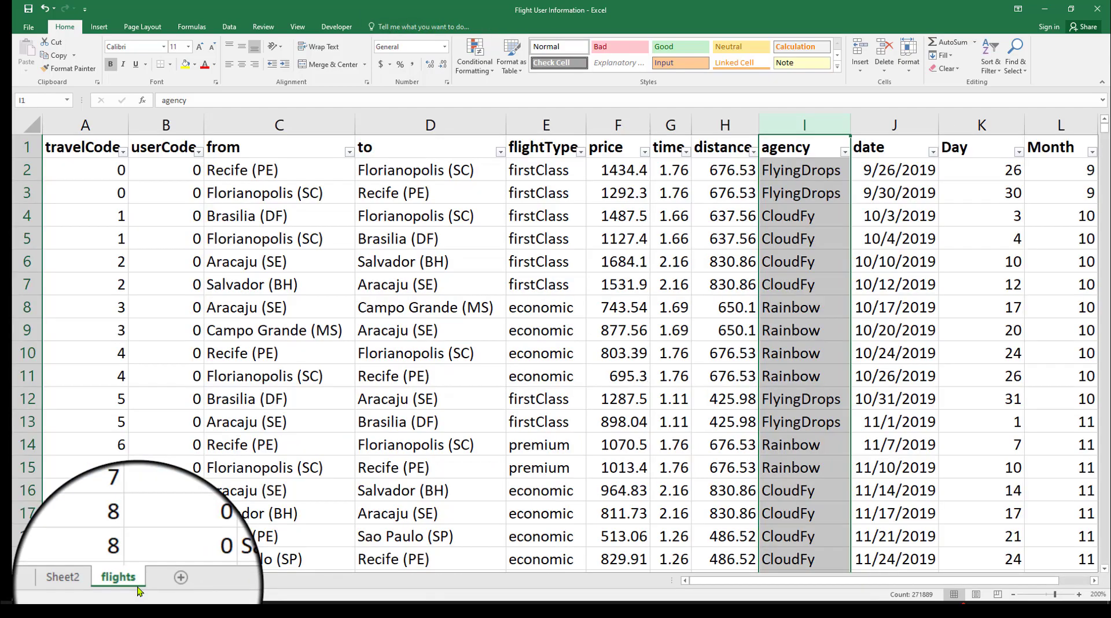
{"action": "left_click", "coordinate": [165, 260]}
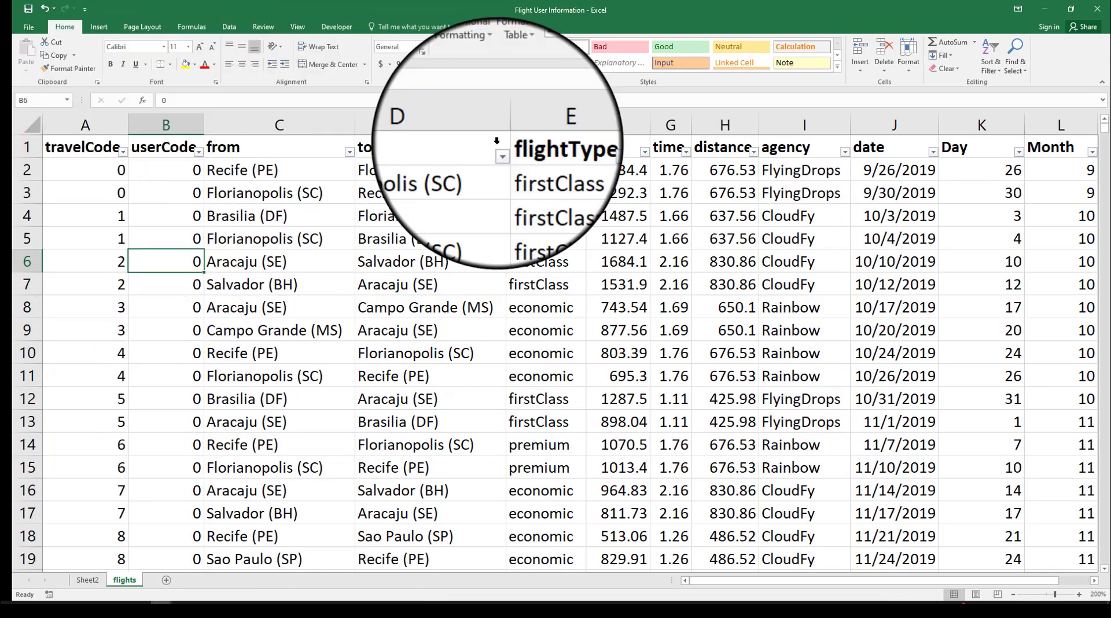
{"action": "left_click", "coordinate": [923, 149]}
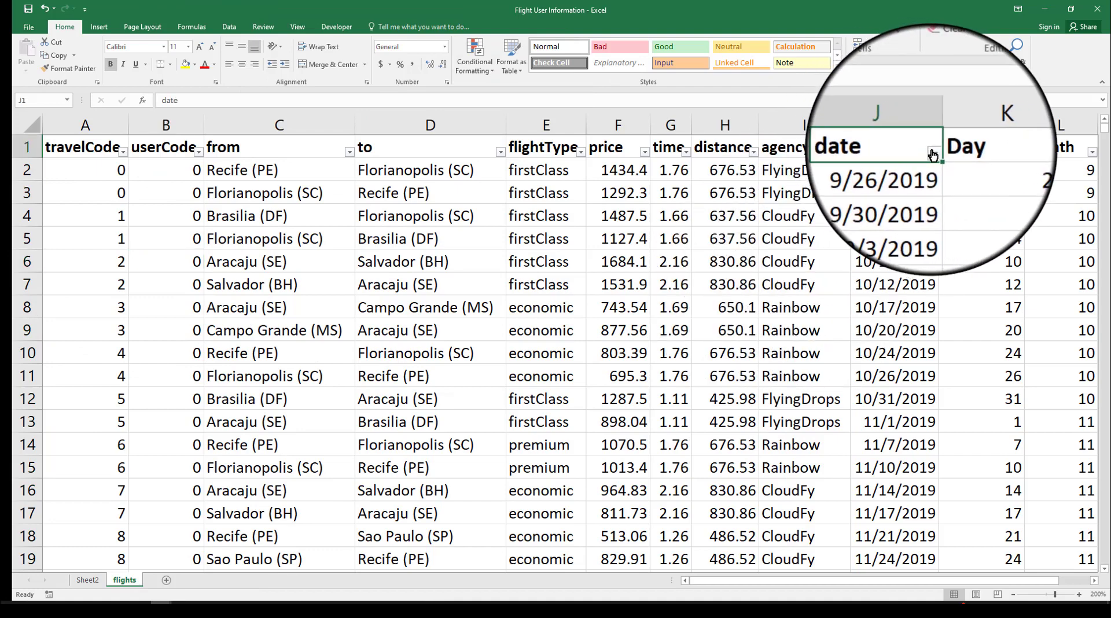
{"action": "left_click", "coordinate": [931, 150]}
{"action": "left_click", "coordinate": [827, 267]}
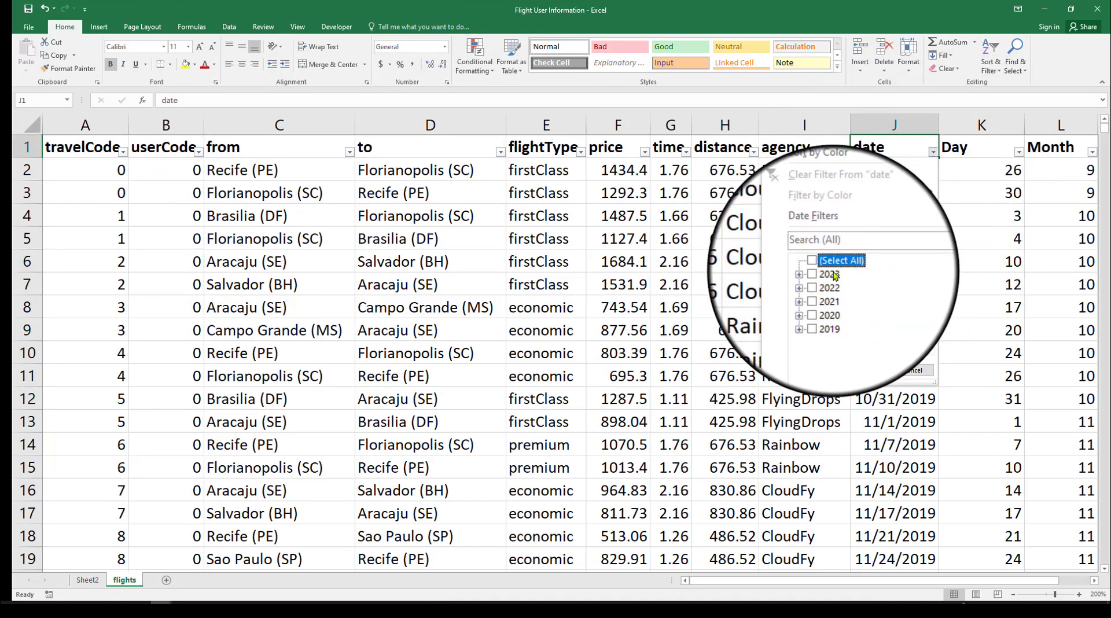
{"action": "left_click", "coordinate": [830, 277]}
{"action": "left_click", "coordinate": [862, 371]}
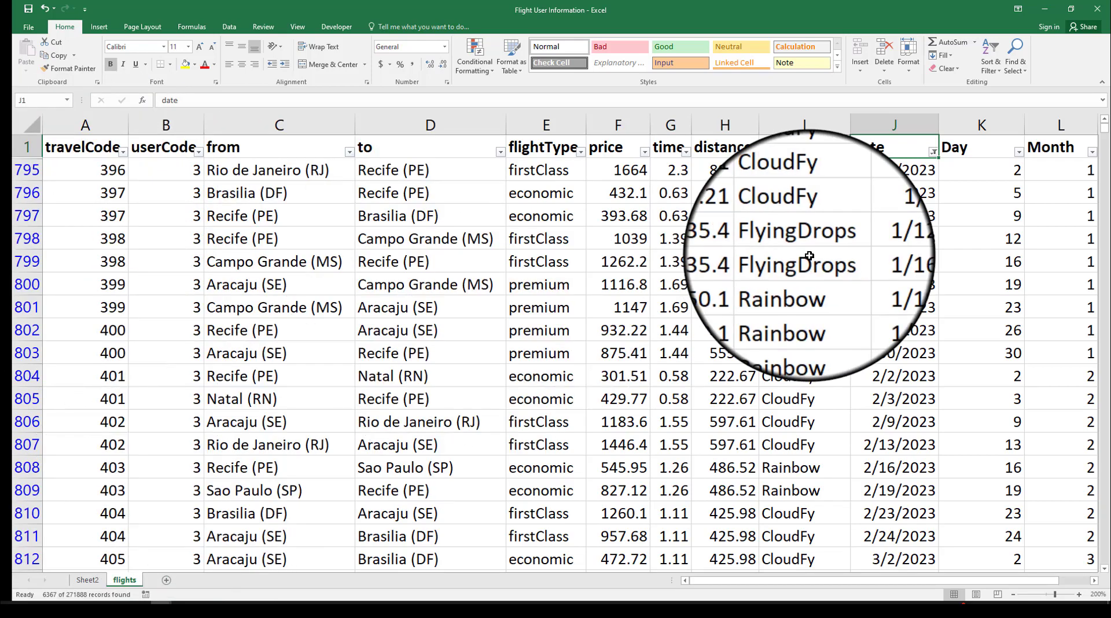
{"action": "left_click", "coordinate": [671, 285]}
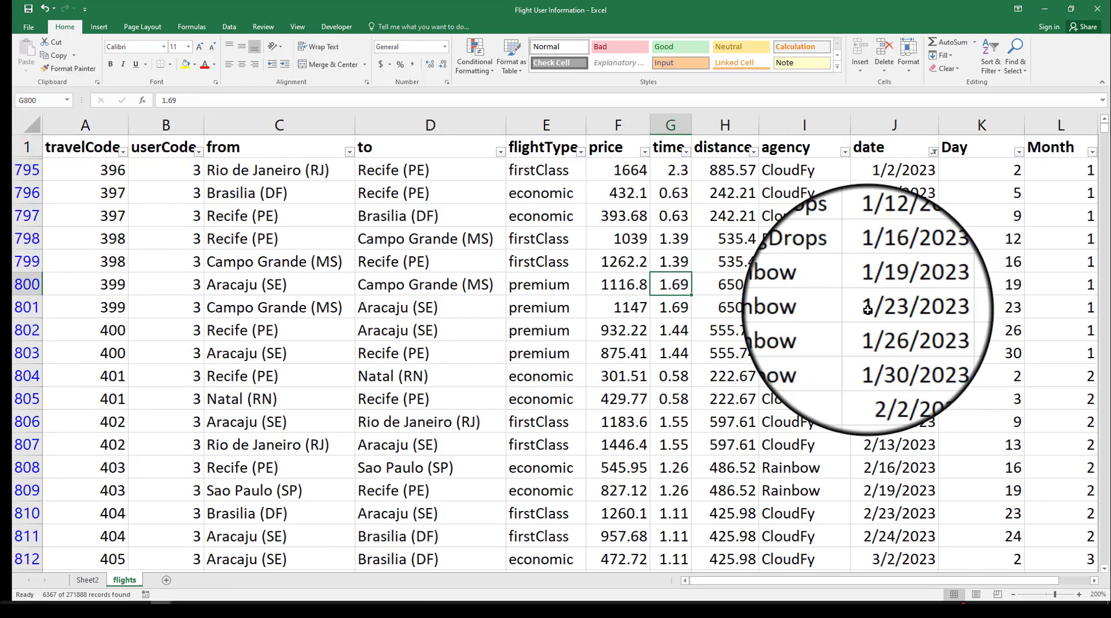
{"action": "scroll", "coordinate": [980, 584], "scroll_direction": "right", "scroll_amount": 1}
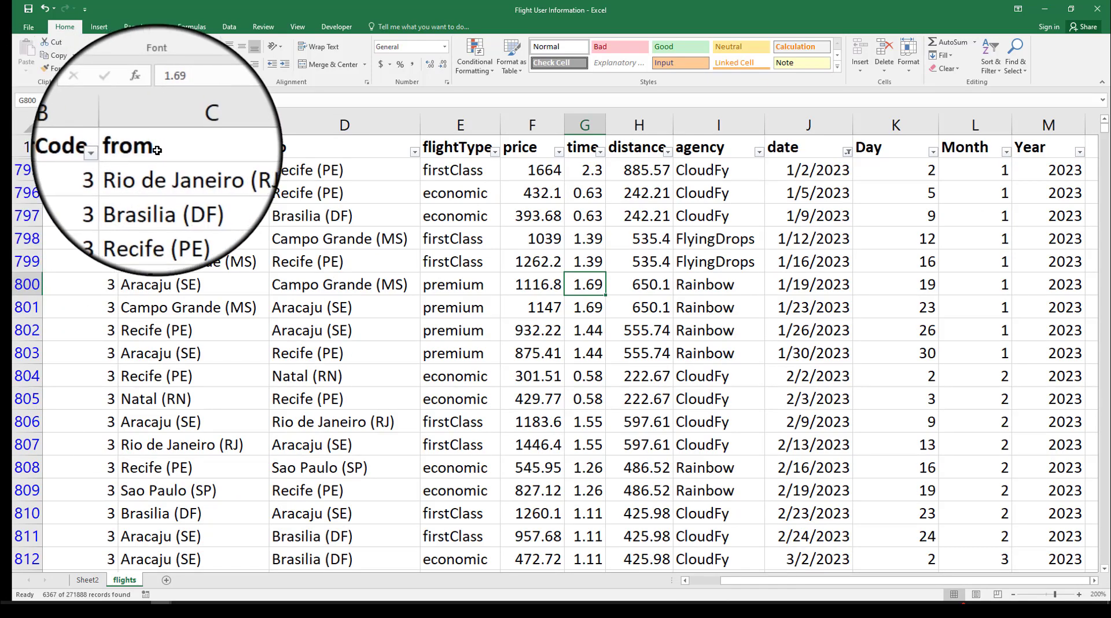
Clear the date column's filter so that flights of every year are selected again
{"action": "left_click", "coordinate": [848, 152]}
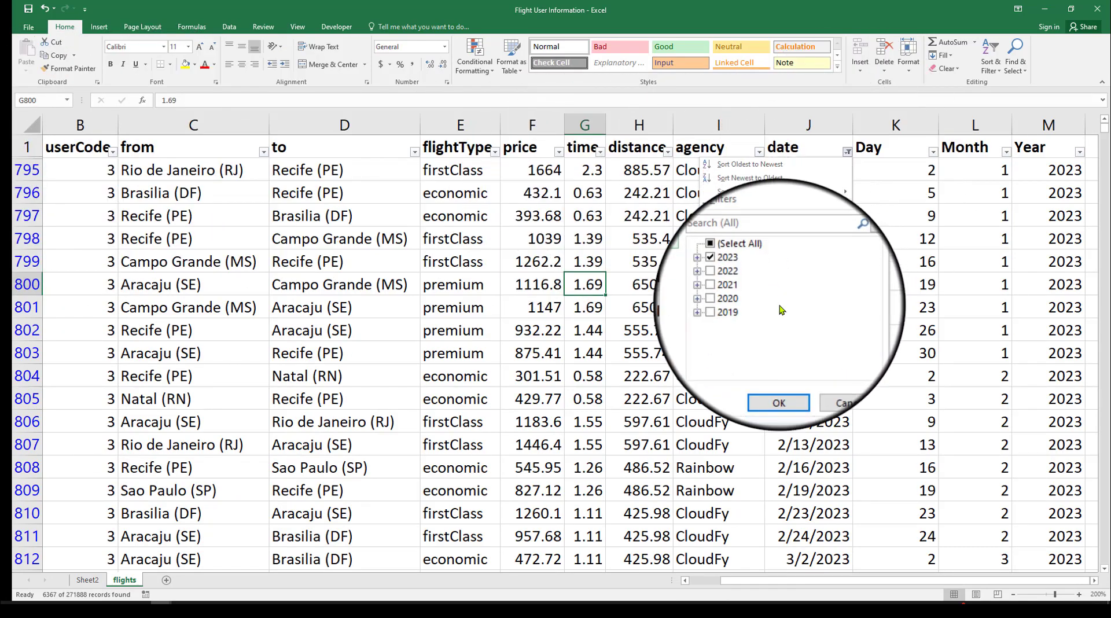
{"action": "left_click", "coordinate": [752, 264]}
{"action": "left_click", "coordinate": [783, 372]}
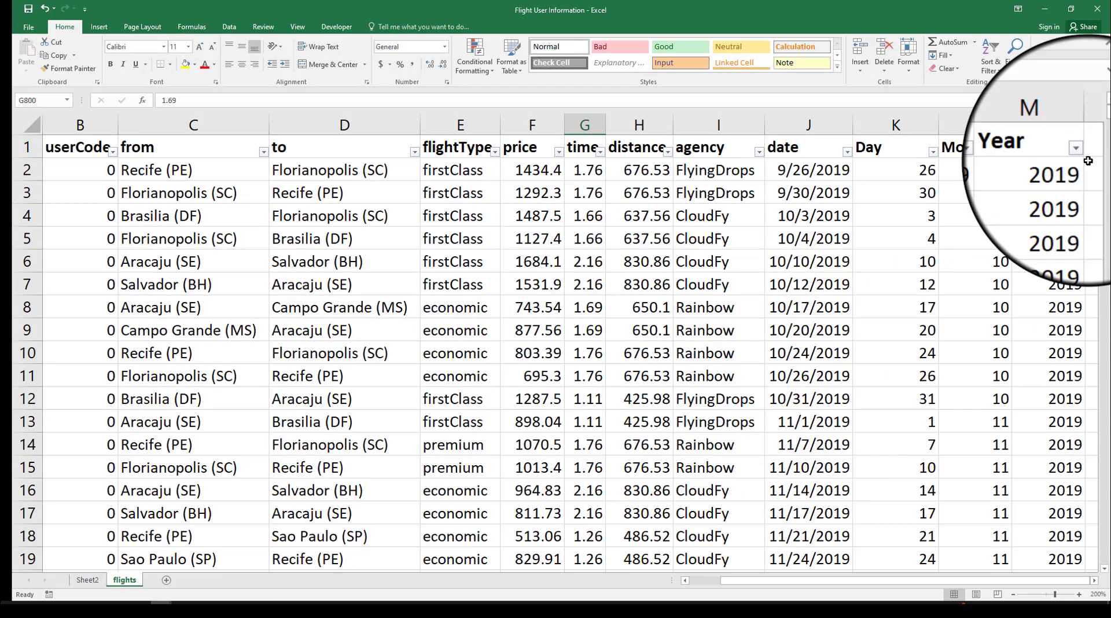
Filter the flights sheet's Year column to show only 2023
{"action": "left_click", "coordinate": [1080, 152]}
{"action": "left_click", "coordinate": [962, 265]}
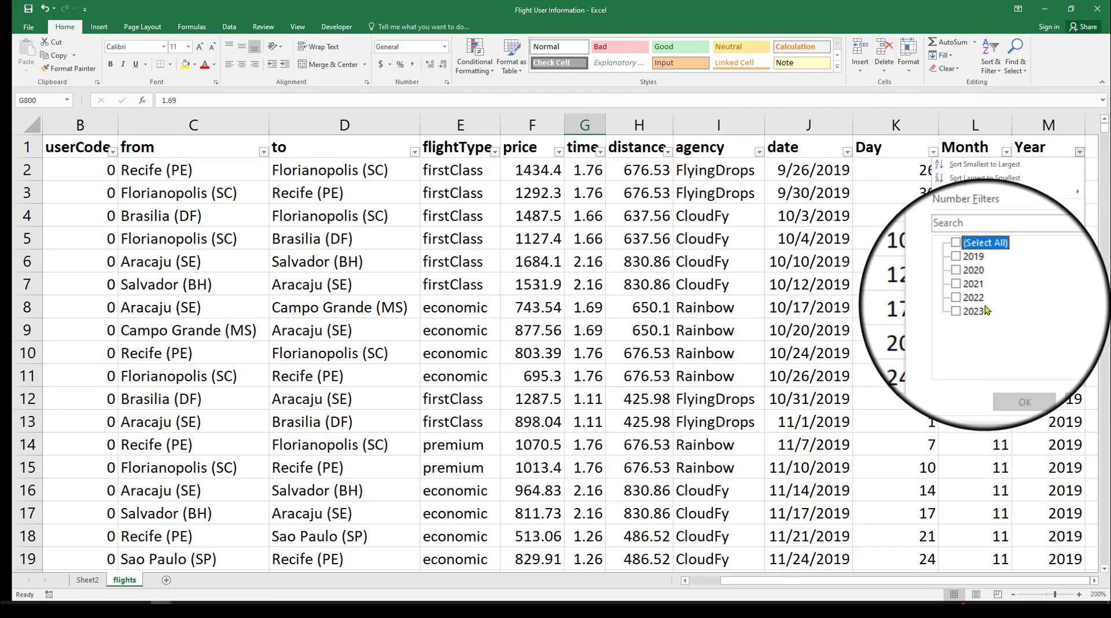
{"action": "left_click", "coordinate": [966, 319]}
{"action": "left_click", "coordinate": [1013, 378]}
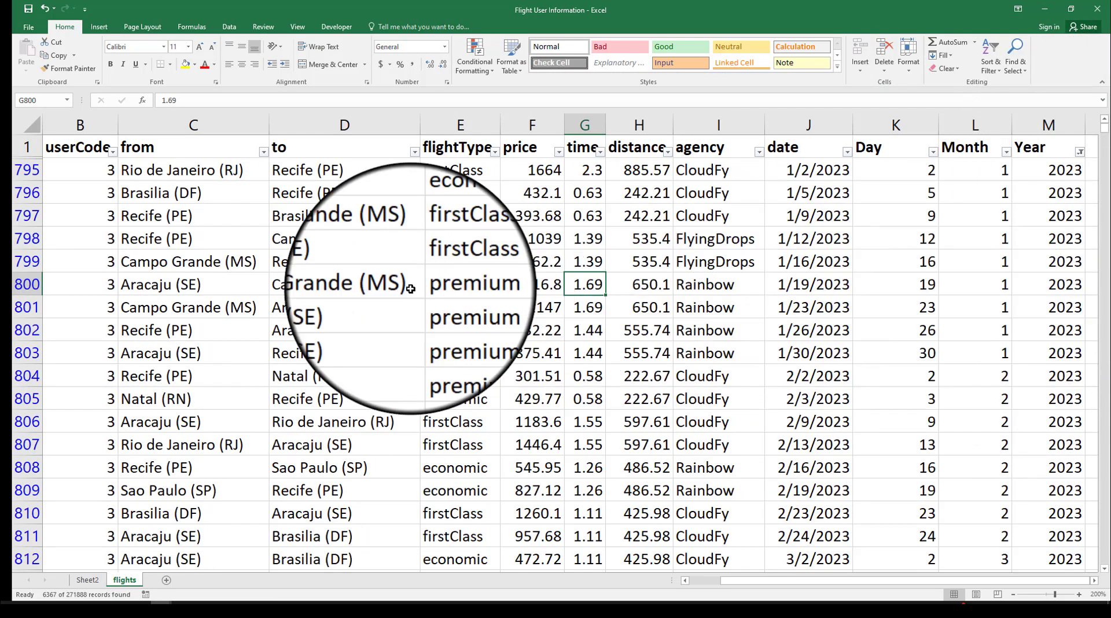
Select all the filtered 2023 flight rows, from row 795 down to the last record, and delete them
{"action": "left_click", "coordinate": [341, 284]}
{"action": "left_click", "coordinate": [63, 174]}
{"action": "key", "text": "shift+space"}
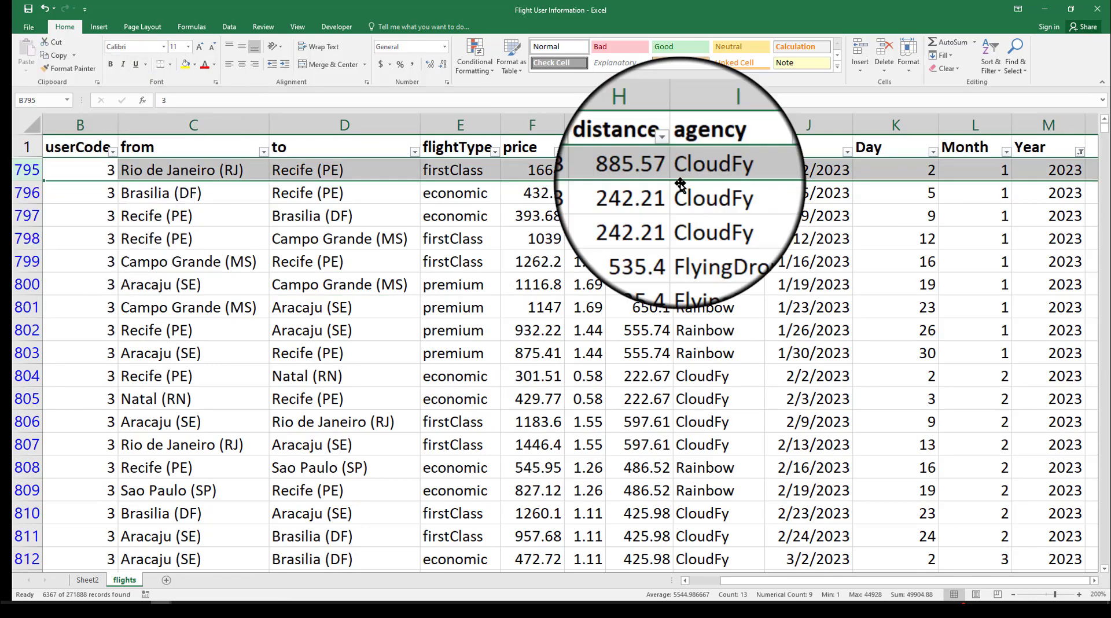
{"action": "left_click_drag", "start_coordinate": [1105, 110], "coordinate": [1105, 444]}
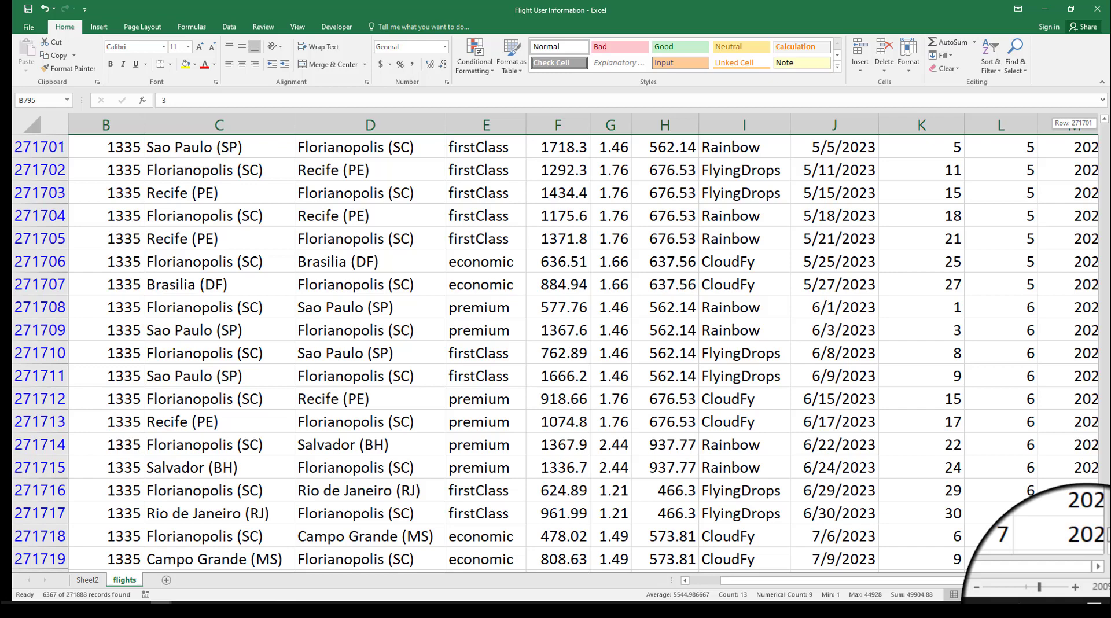
{"action": "key", "text": "ctrl+a"}
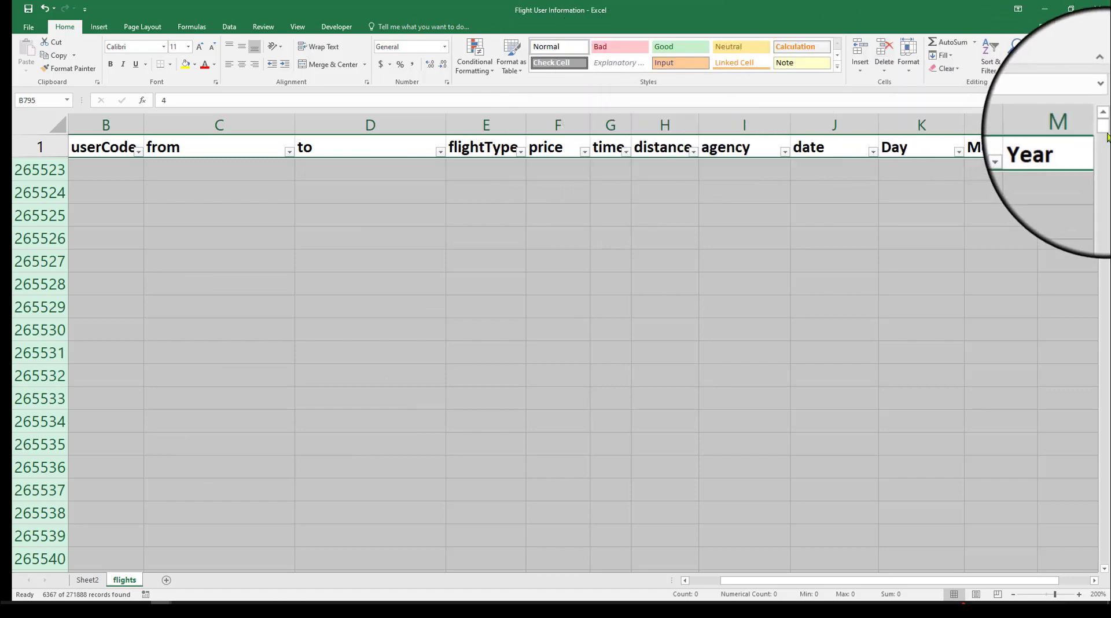
Clear the Year filter from the header row to show all remaining flights
{"action": "left_click", "coordinate": [343, 186]}
{"action": "left_click", "coordinate": [34, 144]}
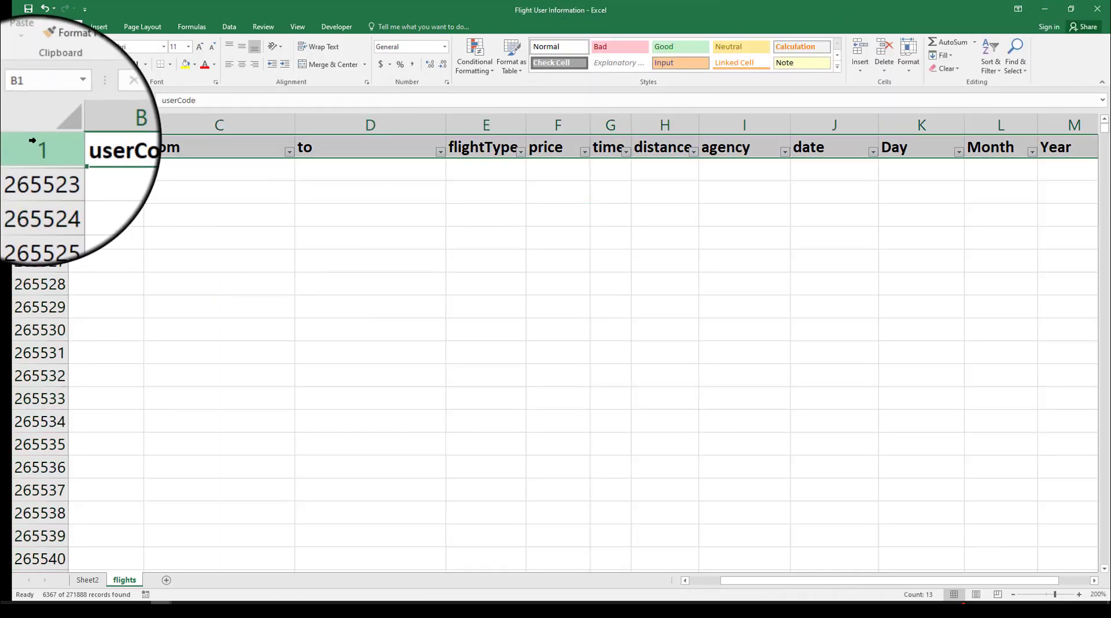
{"action": "left_click", "coordinate": [991, 64]}
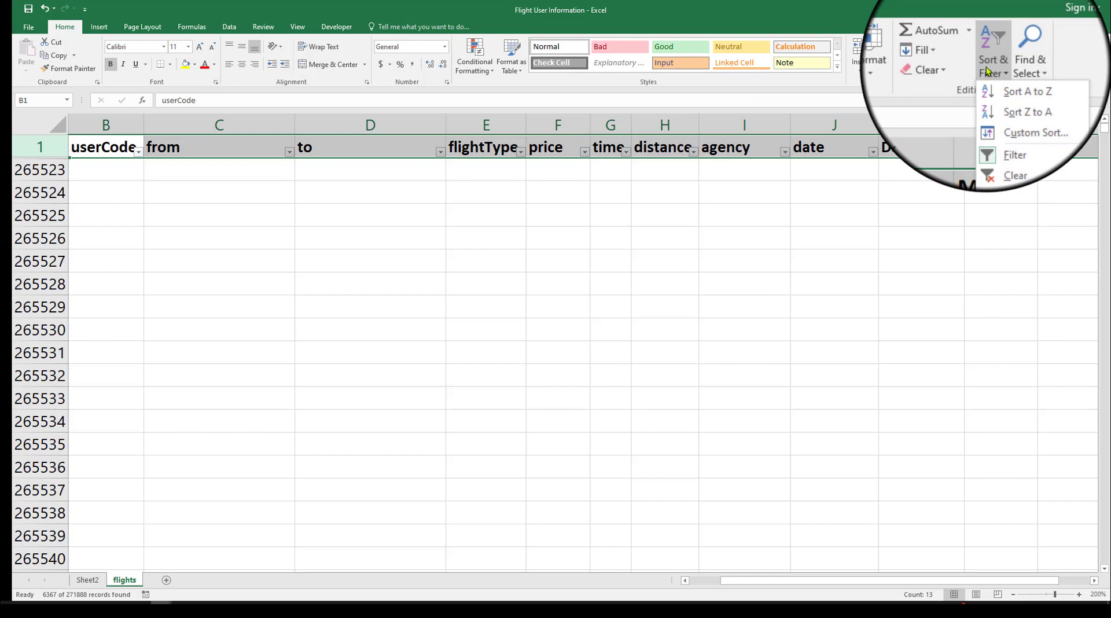
{"action": "left_click", "coordinate": [994, 144]}
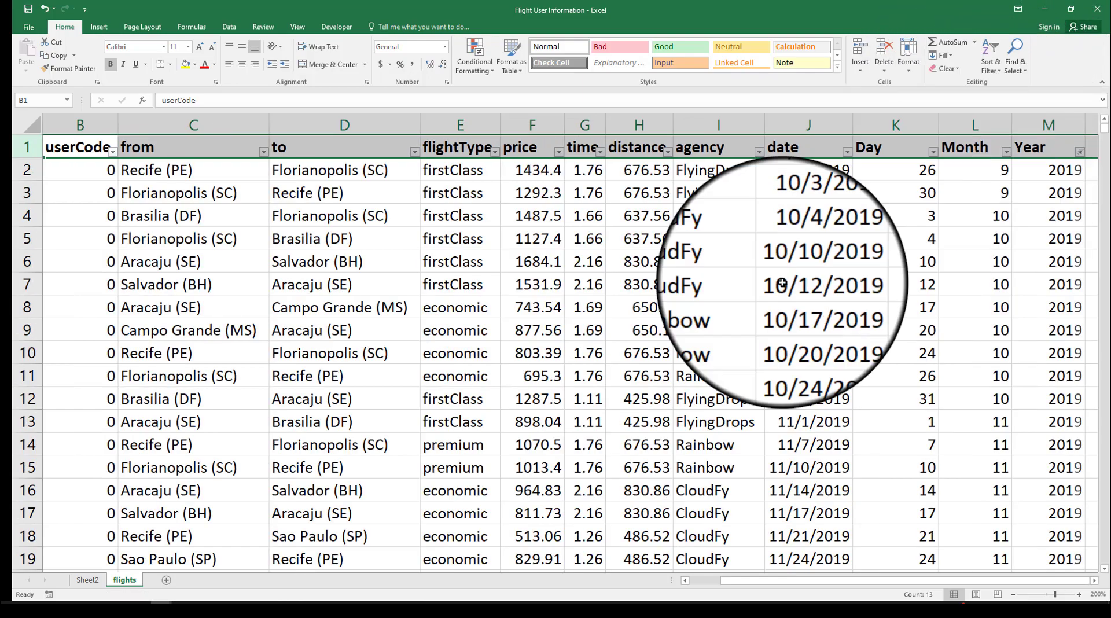
{"action": "left_click", "coordinate": [348, 307]}
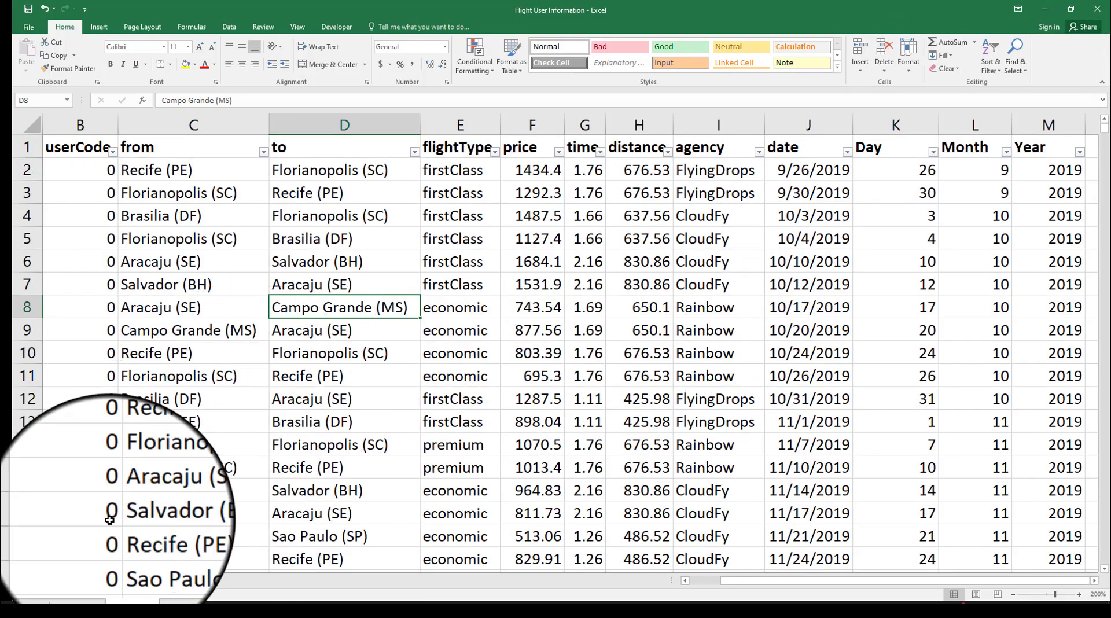
Refresh the PivotTable on Sheet2 from the edited flights data and check its Grand Total column
{"action": "left_click", "coordinate": [87, 580]}
{"action": "left_click", "coordinate": [297, 305]}
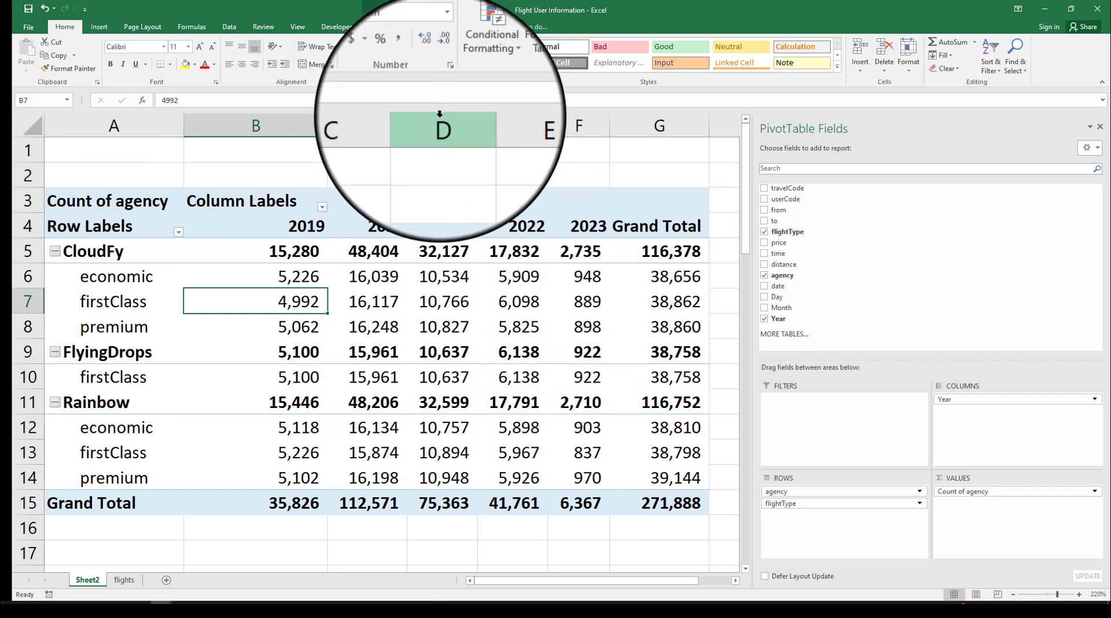
{"action": "left_click", "coordinate": [389, 35]}
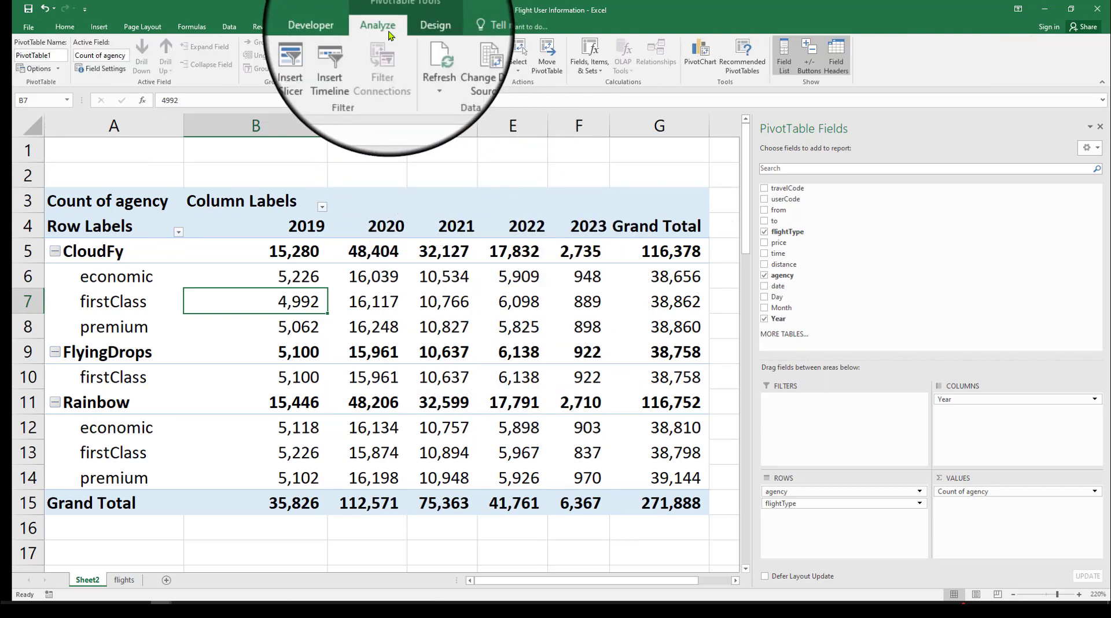
{"action": "left_click", "coordinate": [423, 55]}
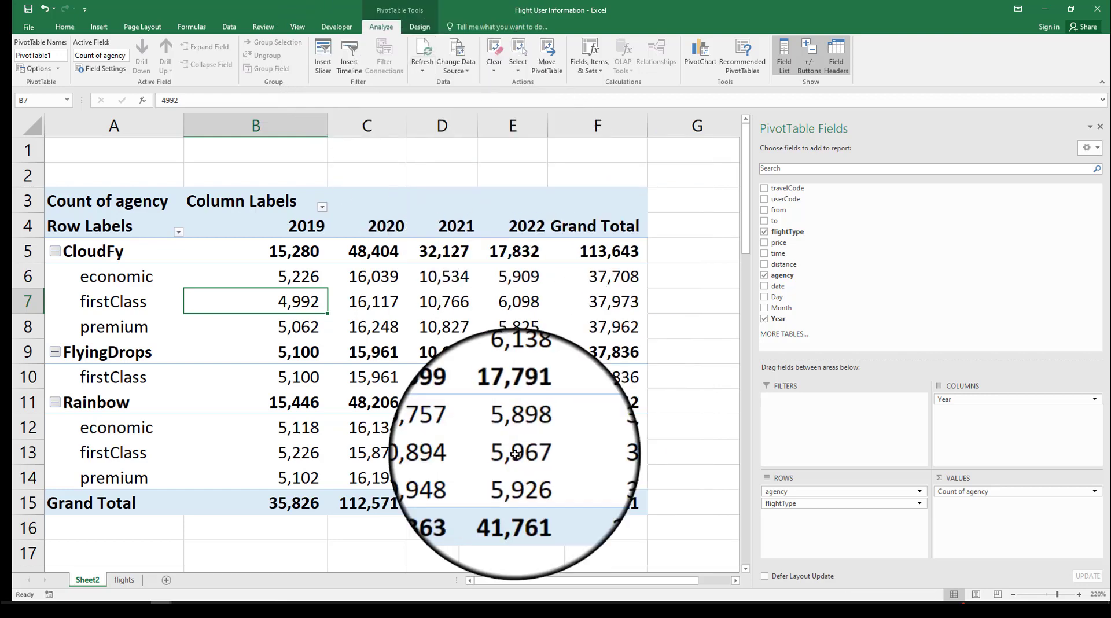
{"action": "left_click_drag", "start_coordinate": [597, 227], "coordinate": [596, 503]}
{"action": "left_click", "coordinate": [445, 337]}
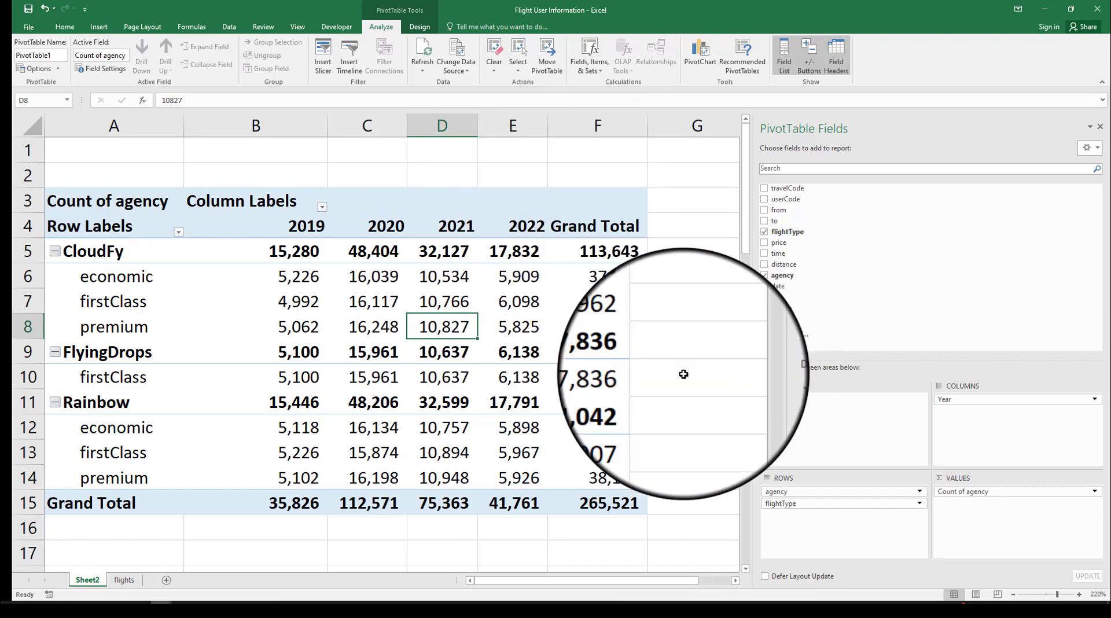
Rename the PivotTable's sheet as PT_FlightsByAgency_Year
{"action": "left_click", "coordinate": [124, 581]}
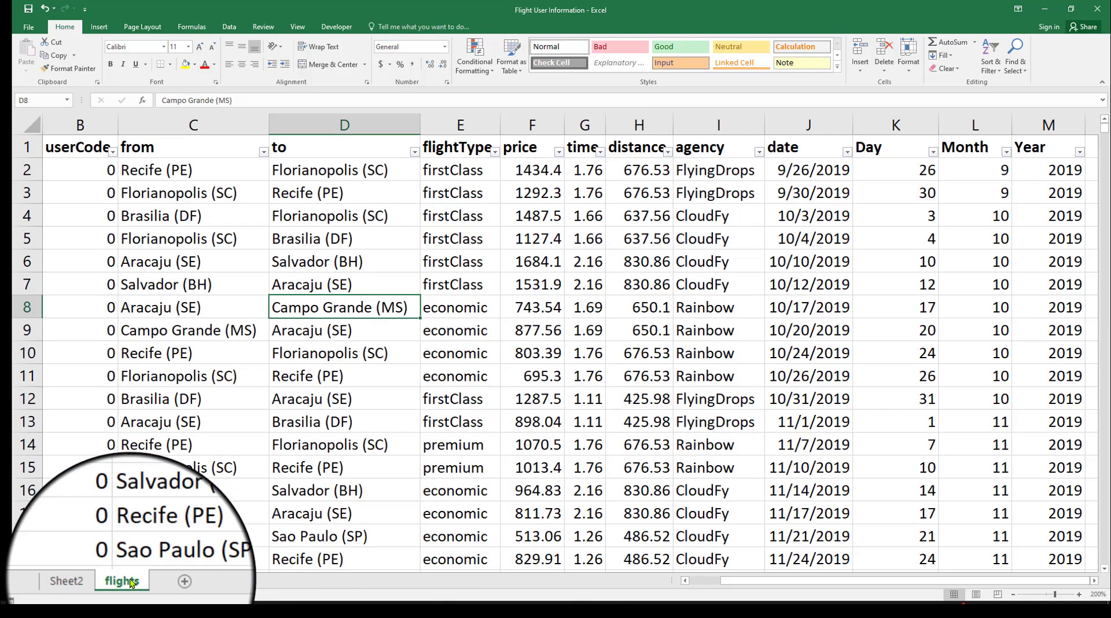
{"action": "left_click", "coordinate": [90, 580]}
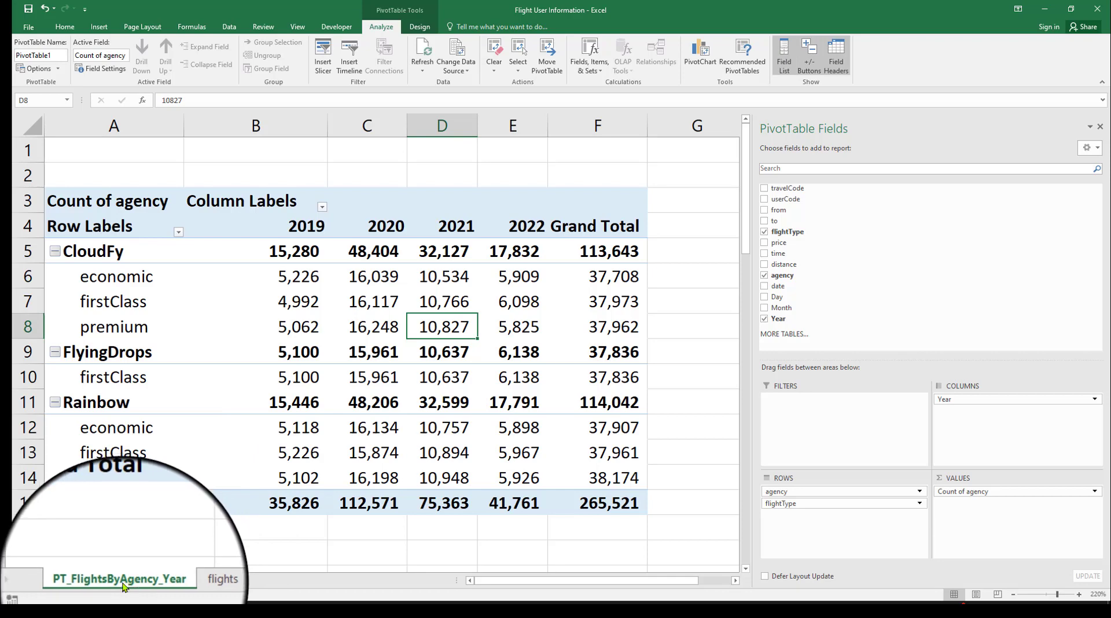
{"action": "left_click", "coordinate": [255, 553]}
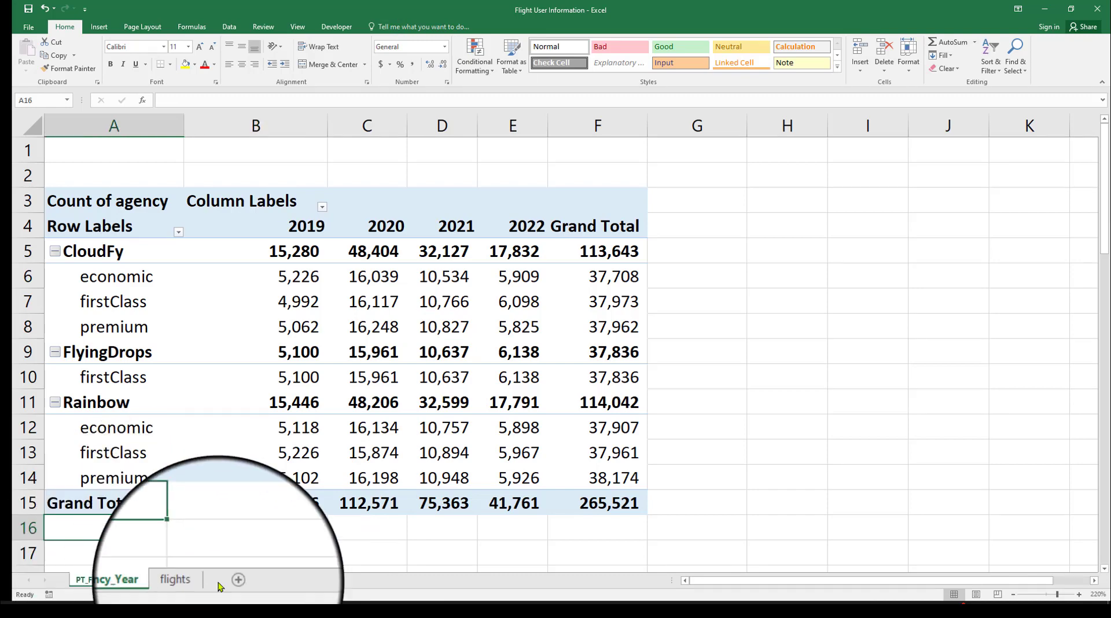
Insert a clustered column PivotChart based on the flights by agency PivotTable
{"action": "left_click", "coordinate": [204, 449]}
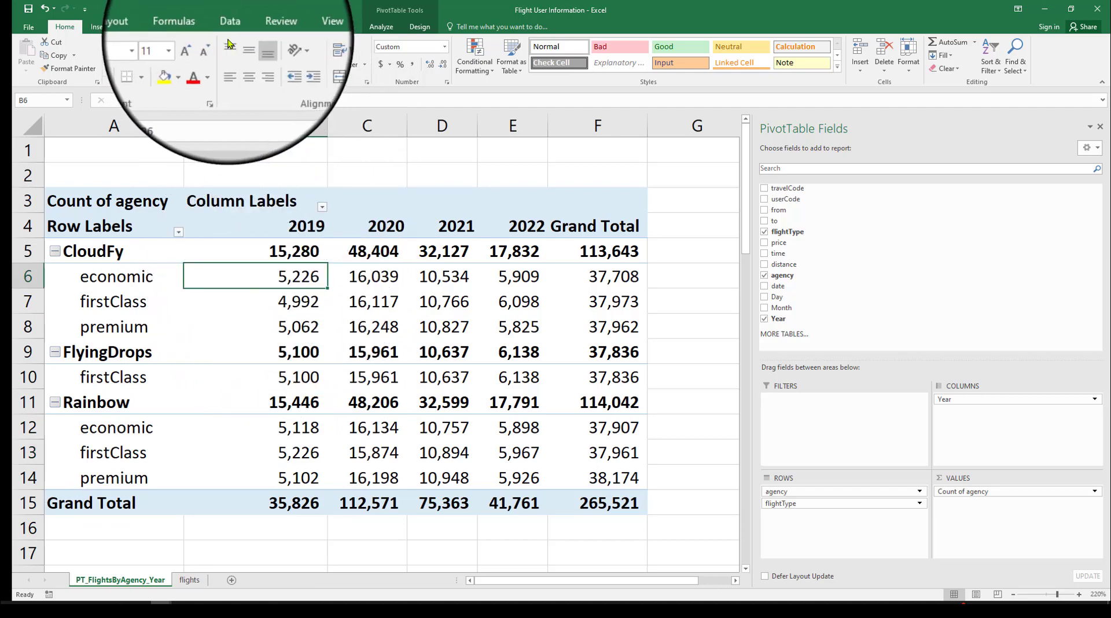
{"action": "left_click", "coordinate": [370, 30]}
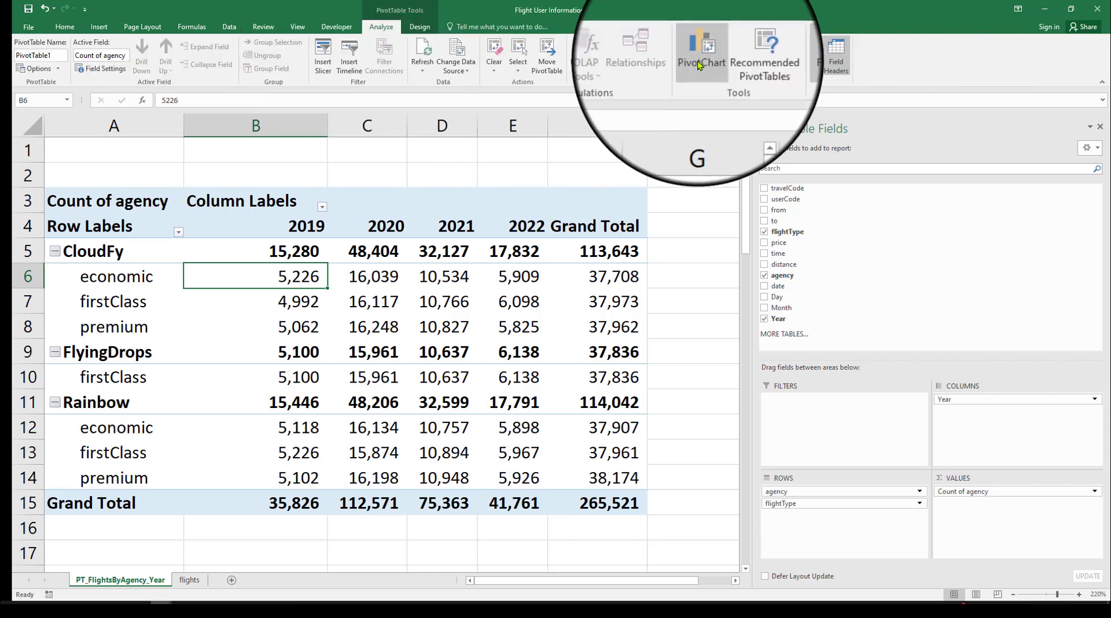
{"action": "left_click", "coordinate": [99, 26]}
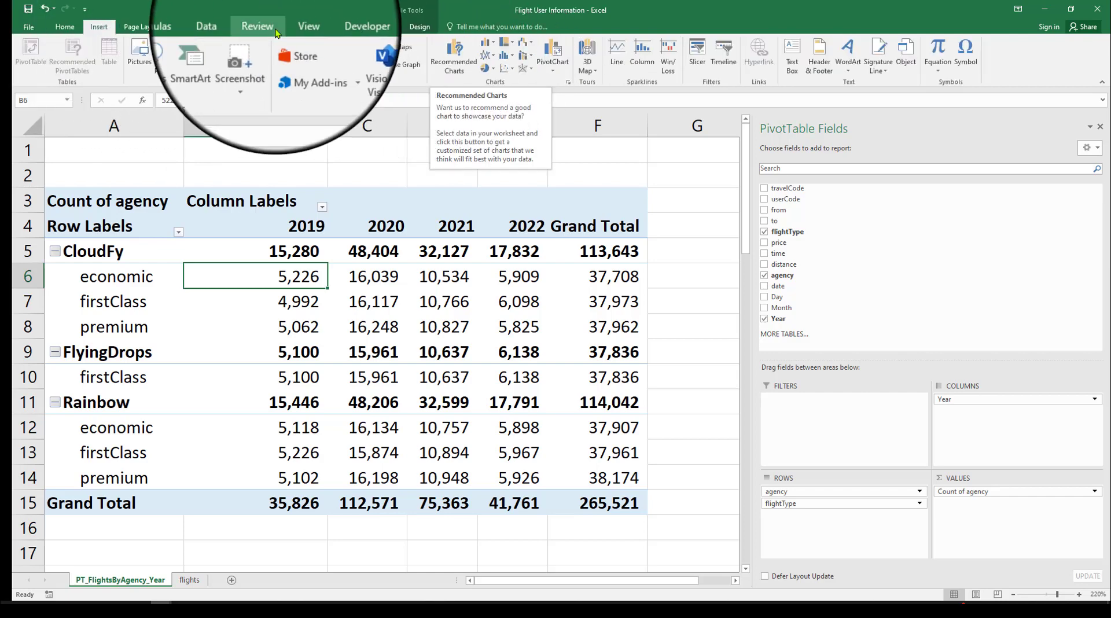
{"action": "left_click", "coordinate": [379, 29]}
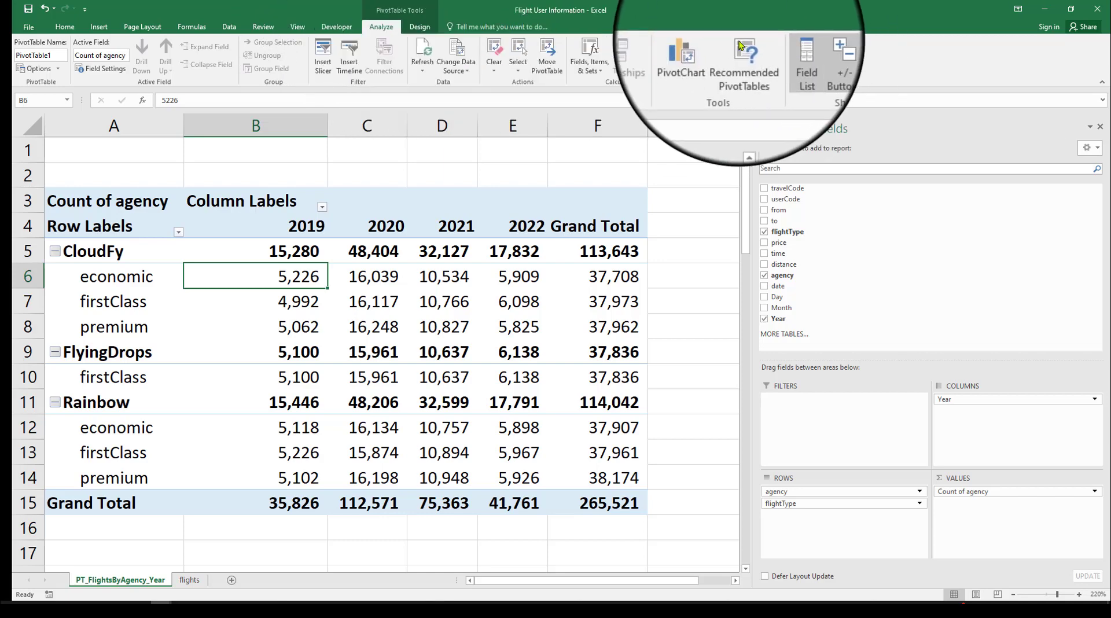
{"action": "left_click", "coordinate": [706, 71]}
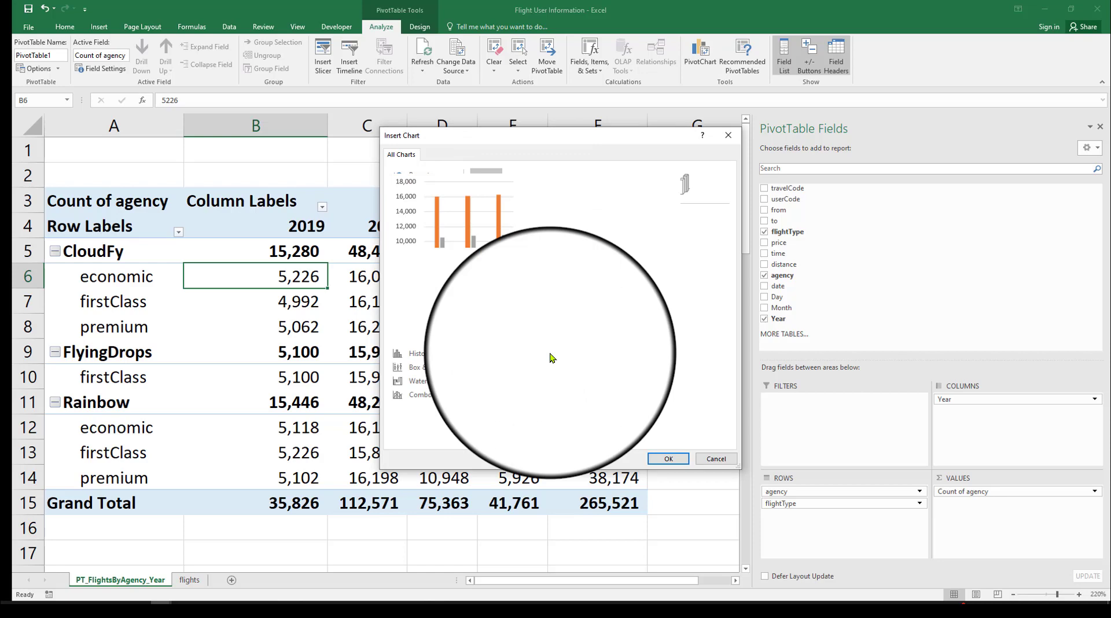
{"action": "left_click", "coordinate": [663, 460]}
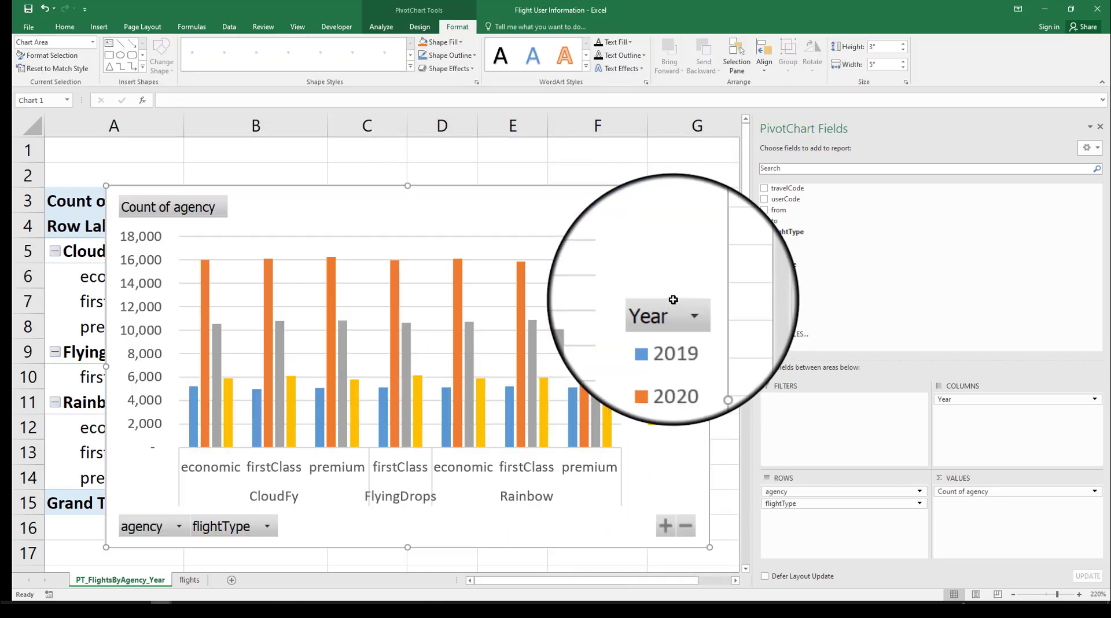
Narrow the PivotChart field pane and move the chart off the PivotTable's agency and flight type labels
{"action": "left_click_drag", "start_coordinate": [752, 284], "coordinate": [964, 284]}
{"action": "left_click_drag", "start_coordinate": [645, 207], "coordinate": [787, 194]}
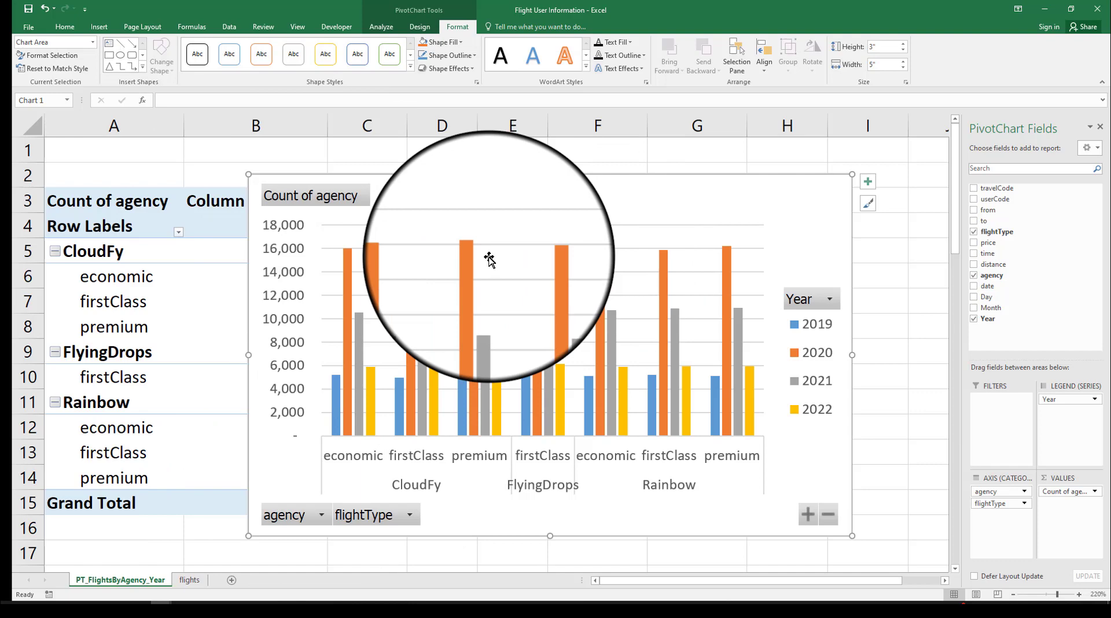
Check the agency and flightType field buttons on the PivotChart and hide all field buttons on the chart
{"action": "left_click", "coordinate": [336, 198]}
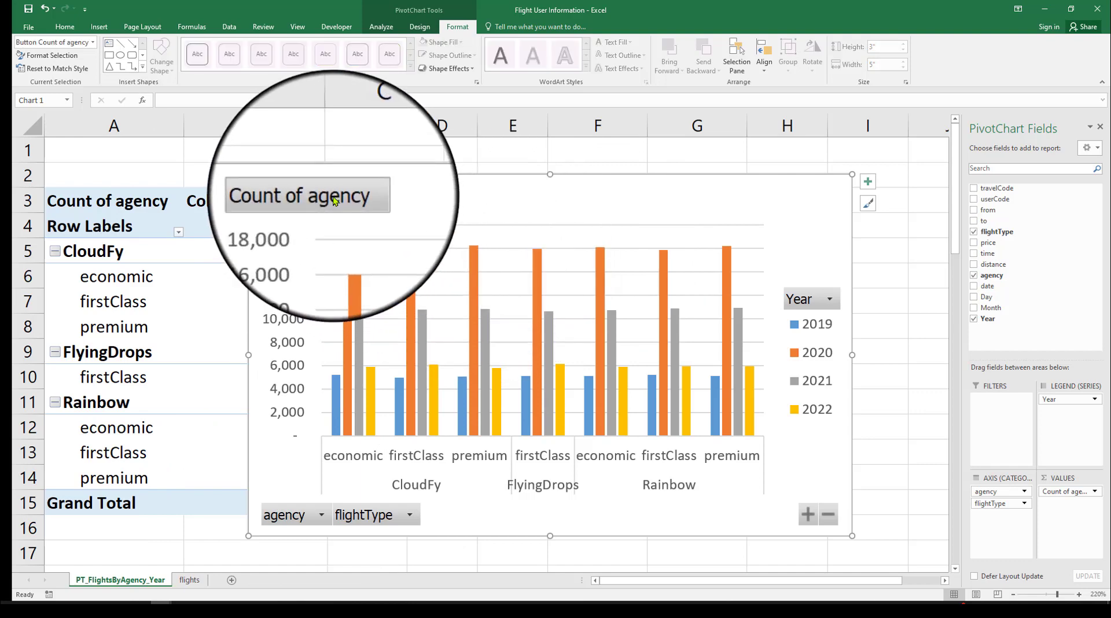
{"action": "left_click", "coordinate": [305, 514]}
{"action": "key", "text": "Escape"}
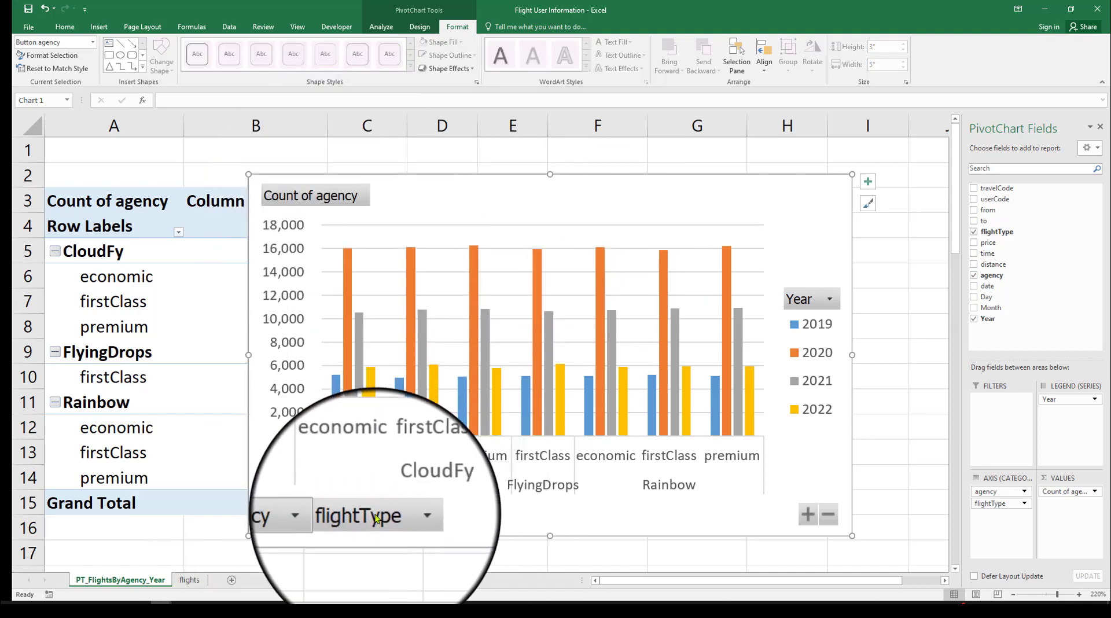
{"action": "left_click", "coordinate": [307, 515]}
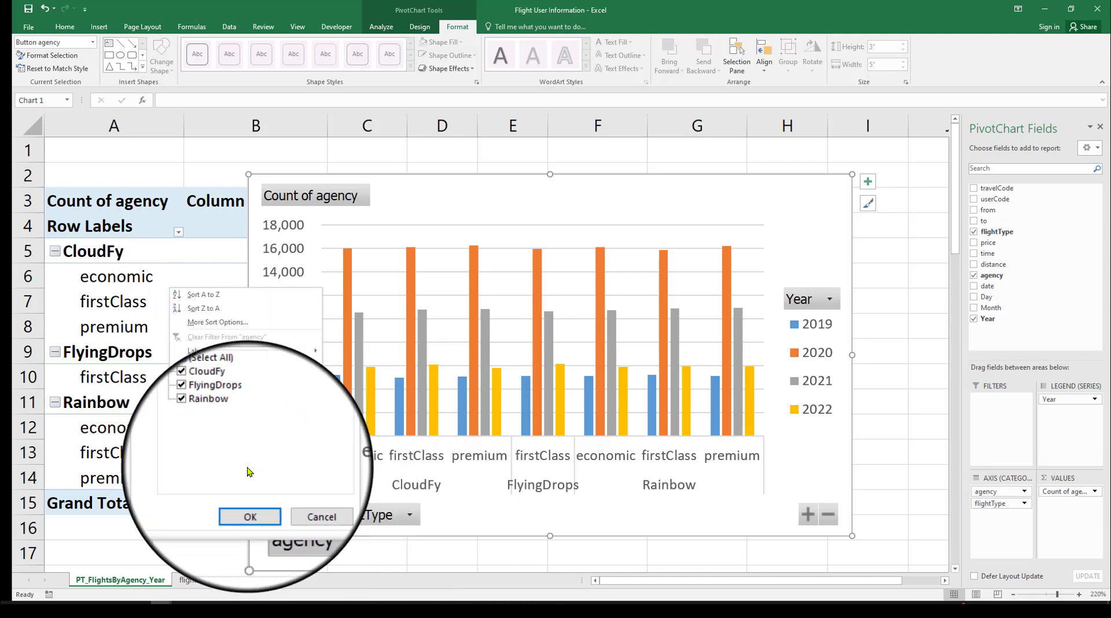
{"action": "left_click", "coordinate": [306, 501]}
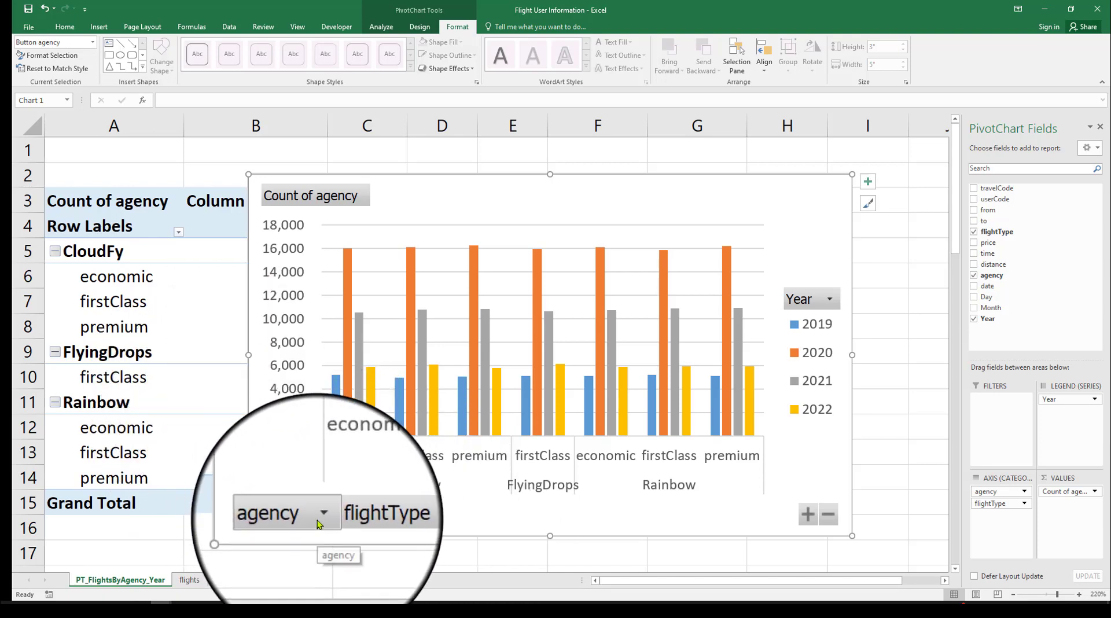
{"action": "left_click", "coordinate": [409, 518]}
{"action": "left_click", "coordinate": [400, 510]}
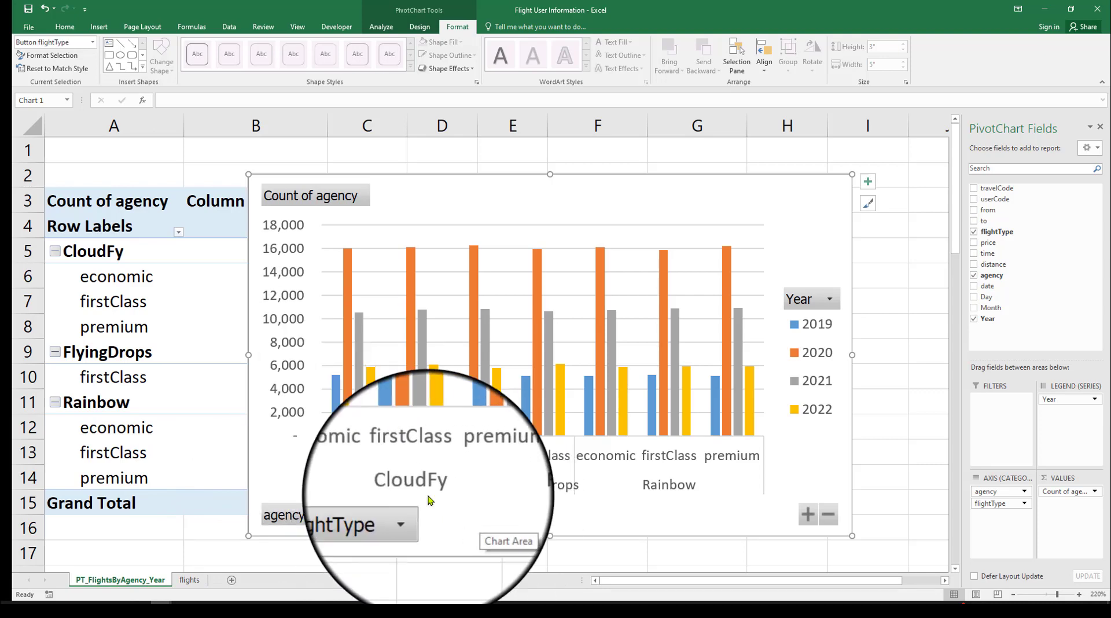
{"action": "right_click", "coordinate": [339, 194]}
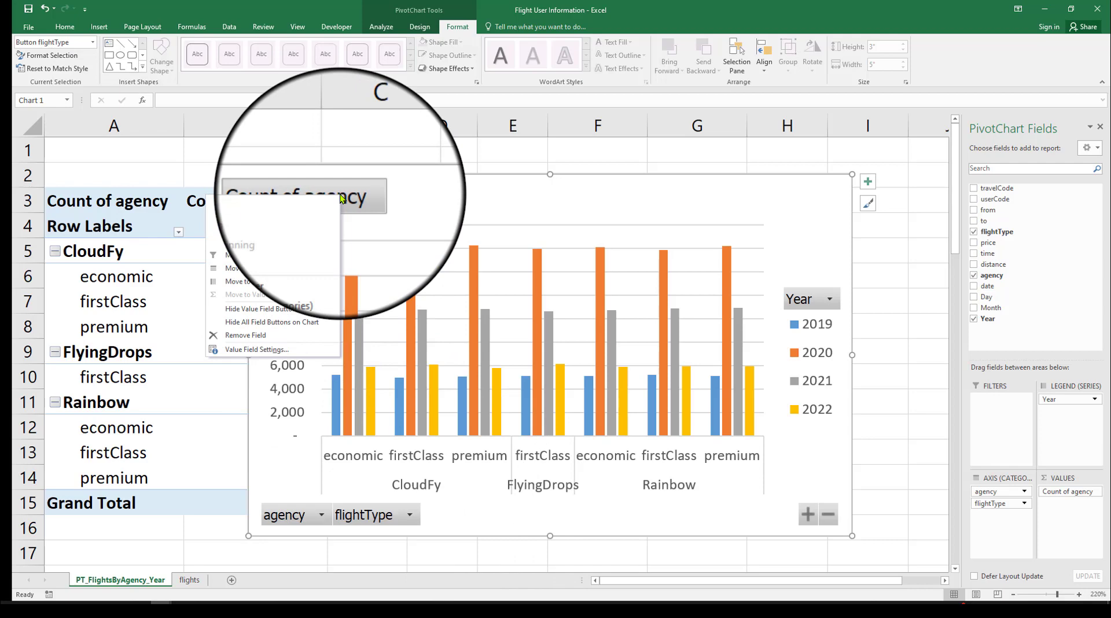
{"action": "left_click", "coordinate": [279, 324]}
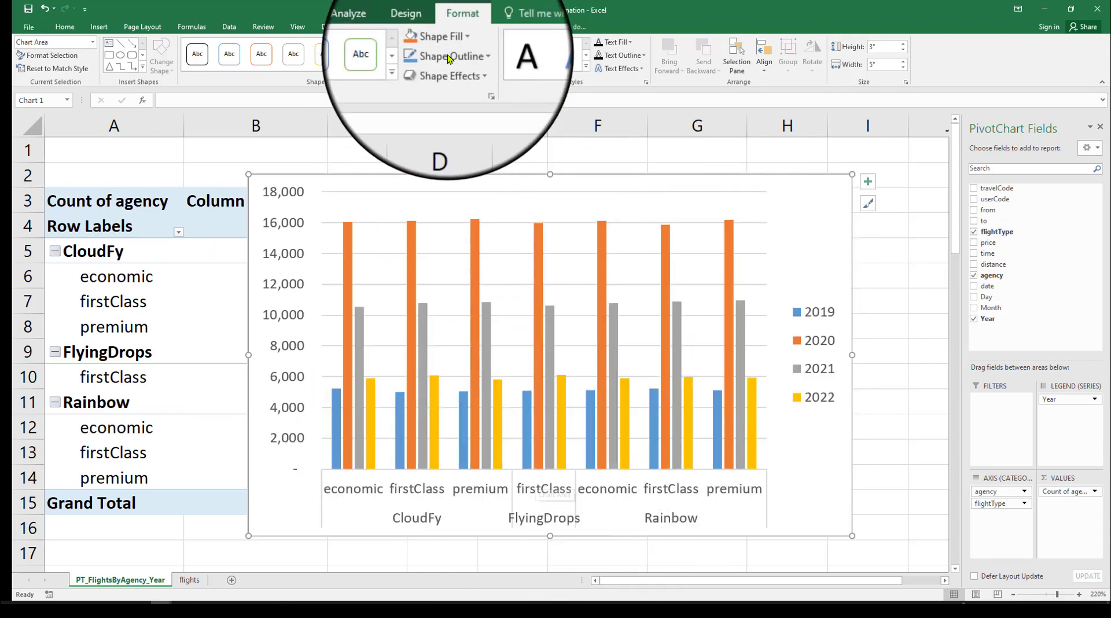
Apply the quick layout that adds a chart title above the columns and places the year legend below the axis labels
{"action": "left_click", "coordinate": [420, 27]}
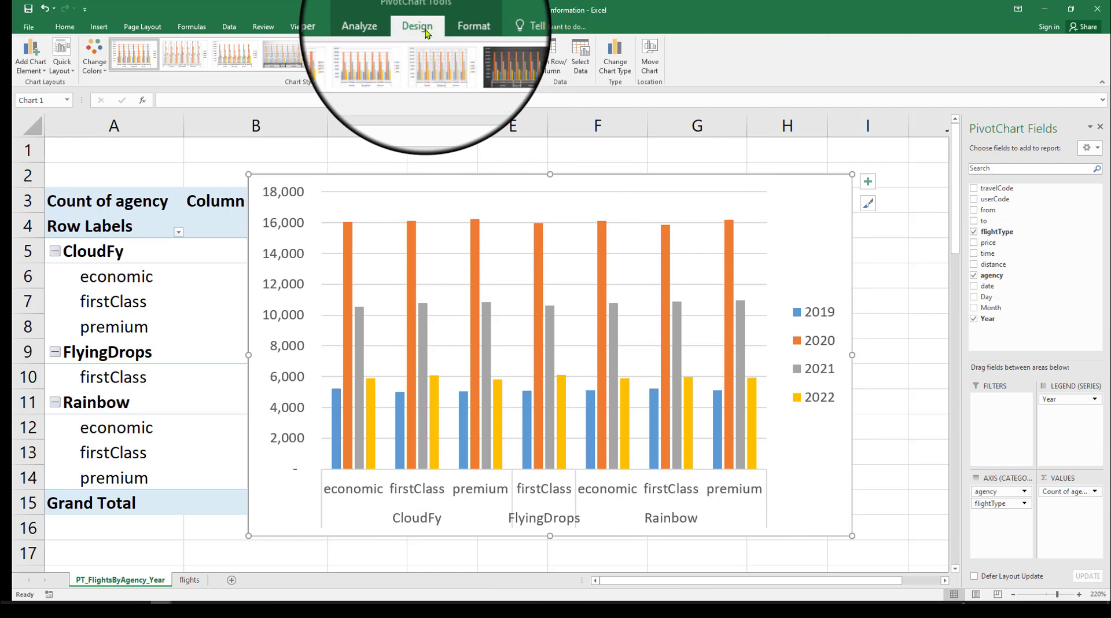
{"action": "left_click", "coordinate": [66, 58]}
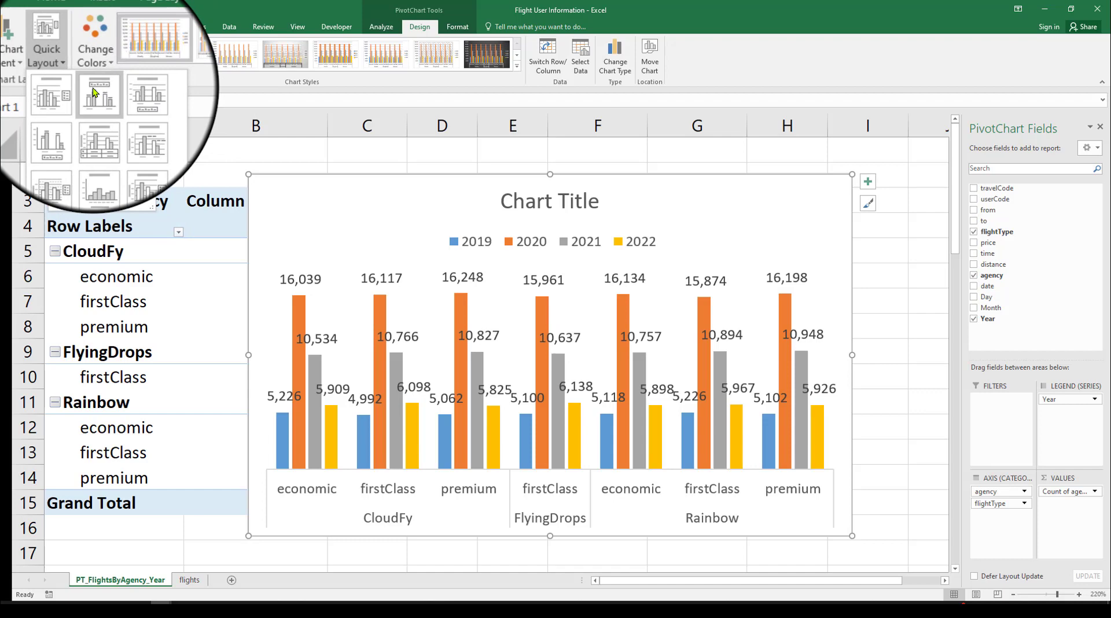
{"action": "left_click", "coordinate": [133, 100]}
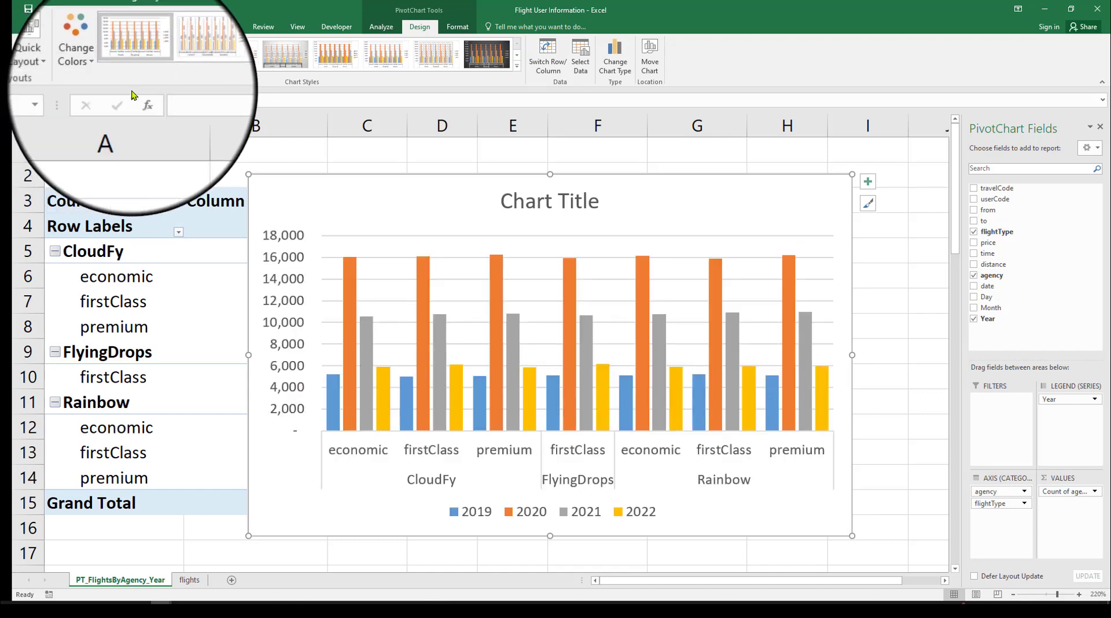
Set the PivotChart's title to "Flights by Agency Per Year"
{"action": "left_click", "coordinate": [561, 205]}
{"action": "double_click", "coordinate": [561, 205]}
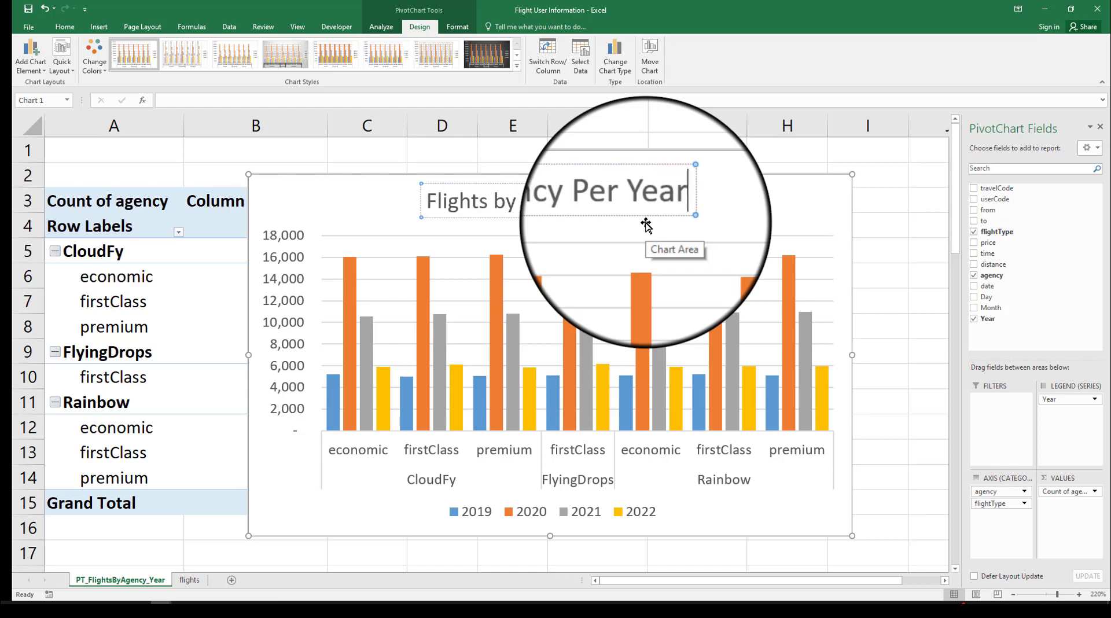
{"action": "left_click", "coordinate": [347, 203]}
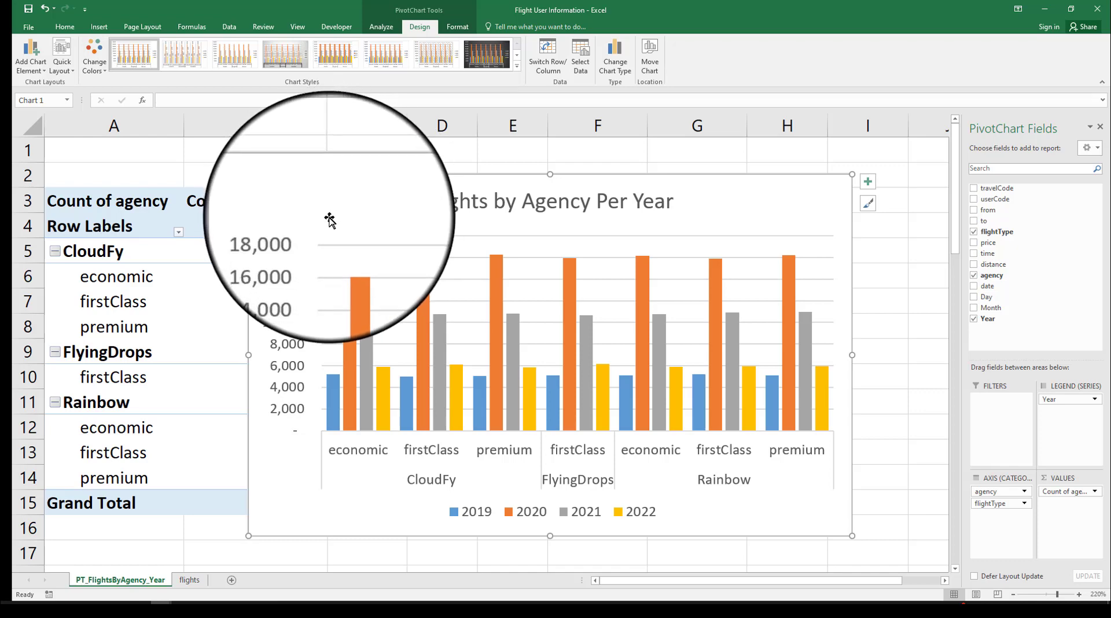
{"action": "left_click", "coordinate": [399, 202]}
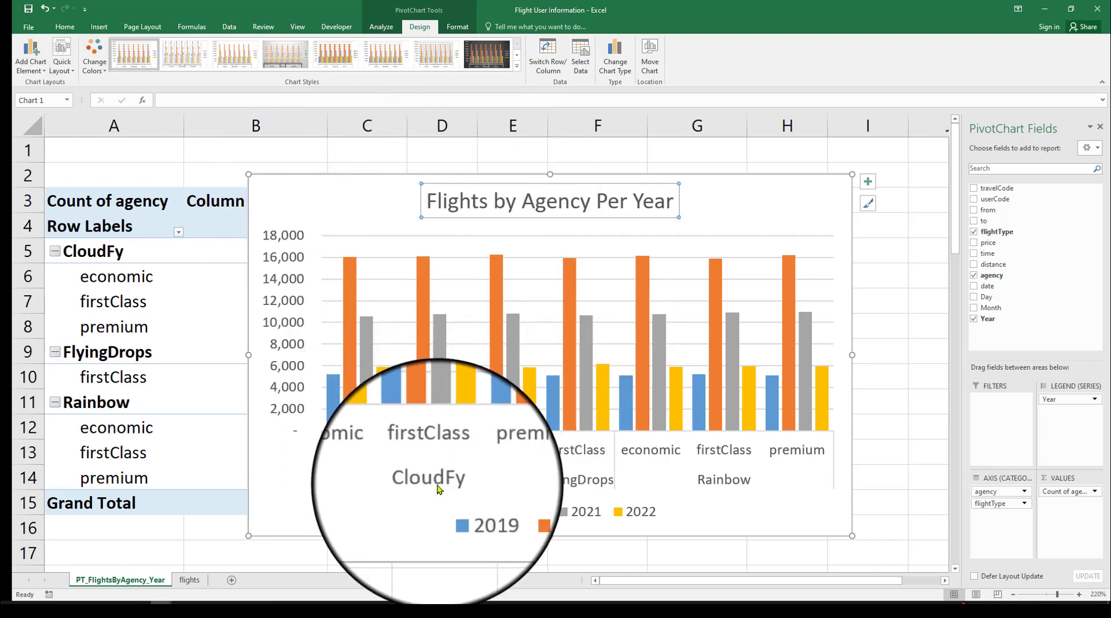
{"action": "left_click", "coordinate": [360, 454]}
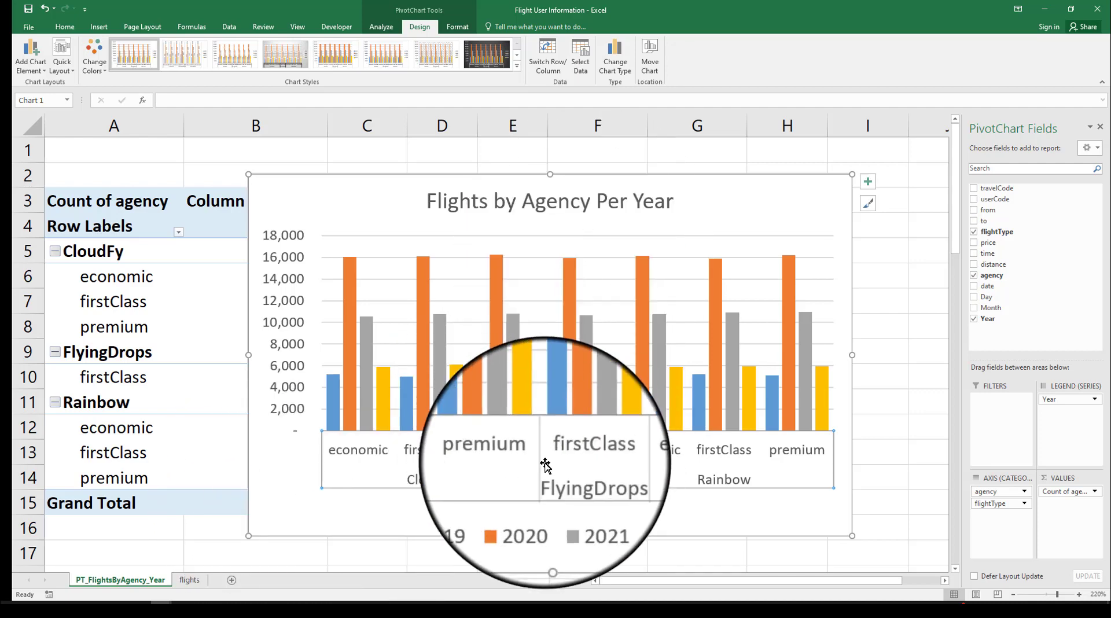
Move the PivotChart aside to compare it with the PivotTable's counts, and place it back directly beside the row labels
{"action": "left_click", "coordinate": [162, 404]}
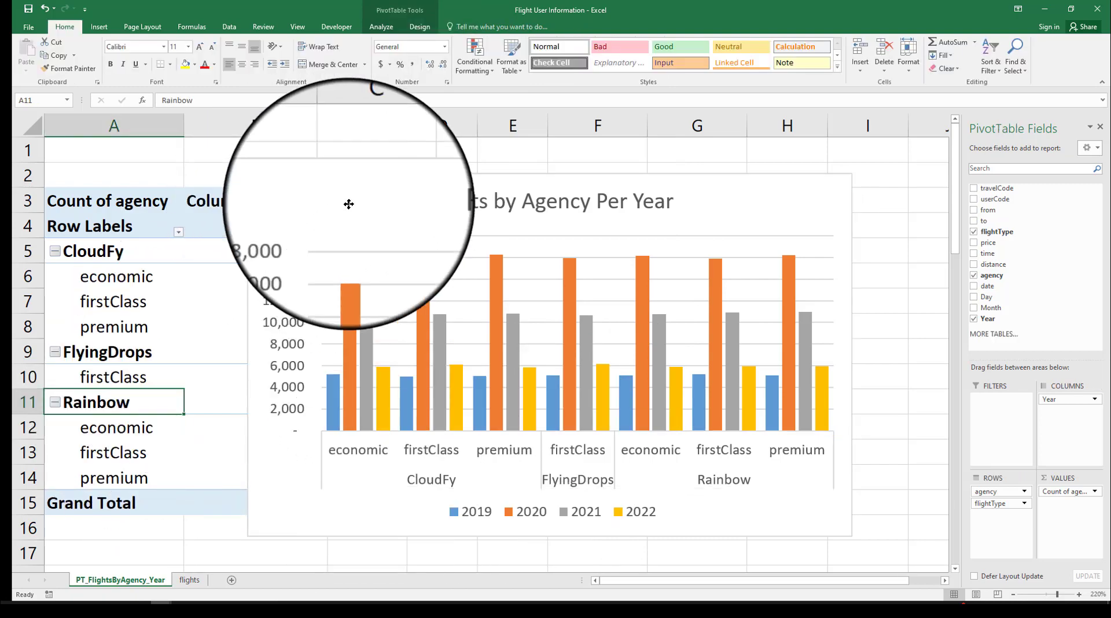
{"action": "left_click_drag", "start_coordinate": [348, 203], "coordinate": [625, 226]}
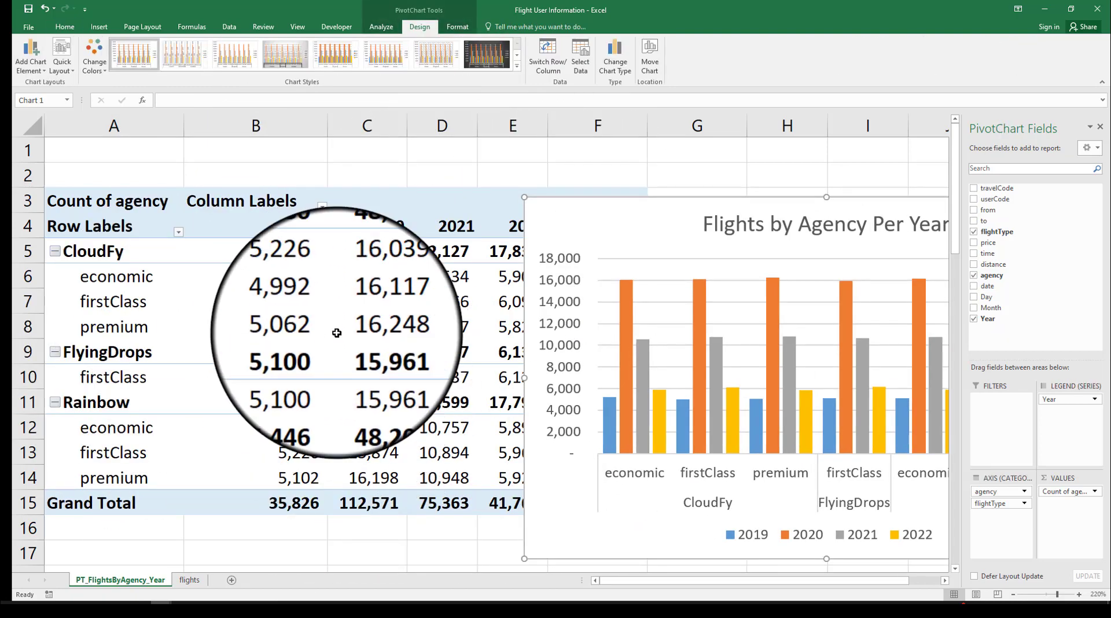
{"action": "left_click", "coordinate": [148, 381]}
{"action": "left_click_drag", "start_coordinate": [673, 220], "coordinate": [335, 181]}
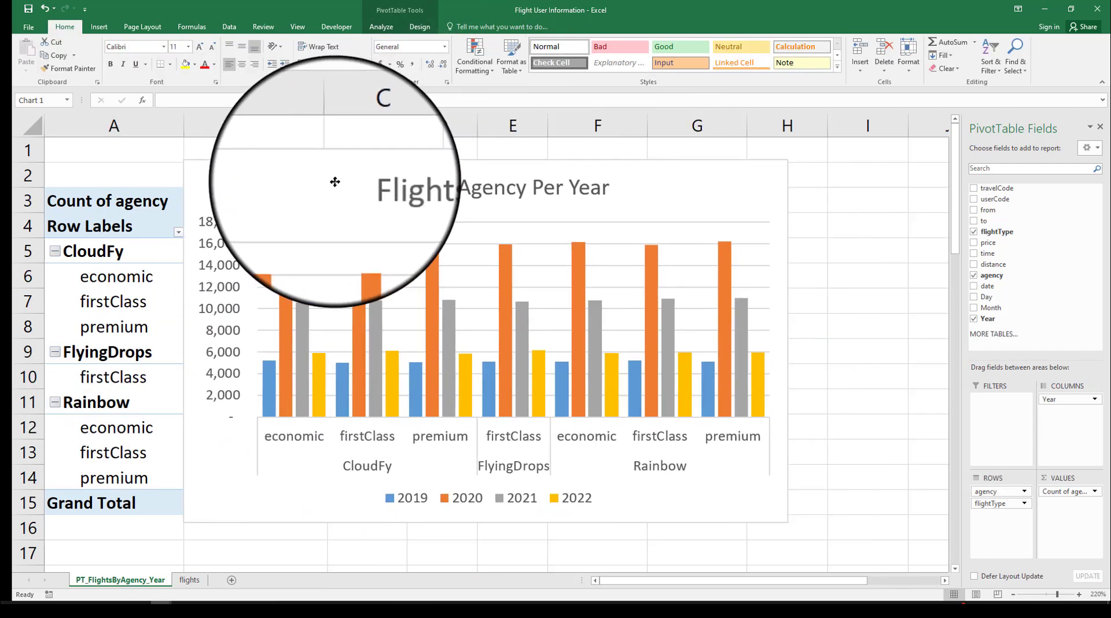
Try the dark chart style on the PivotChart
{"action": "left_click", "coordinate": [334, 182]}
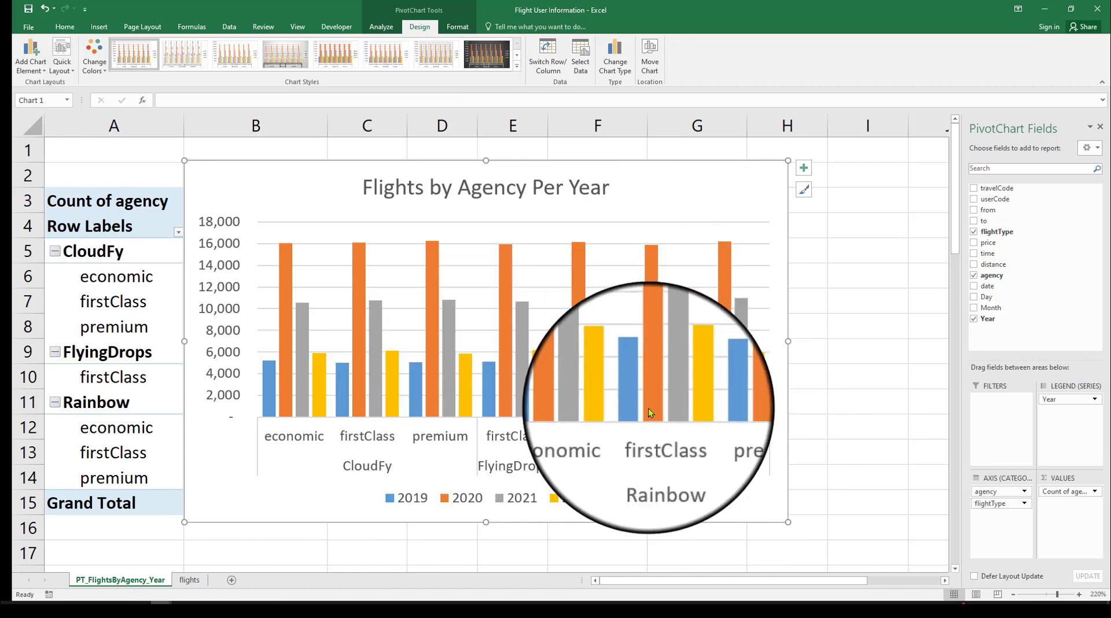
{"action": "left_click", "coordinate": [478, 53]}
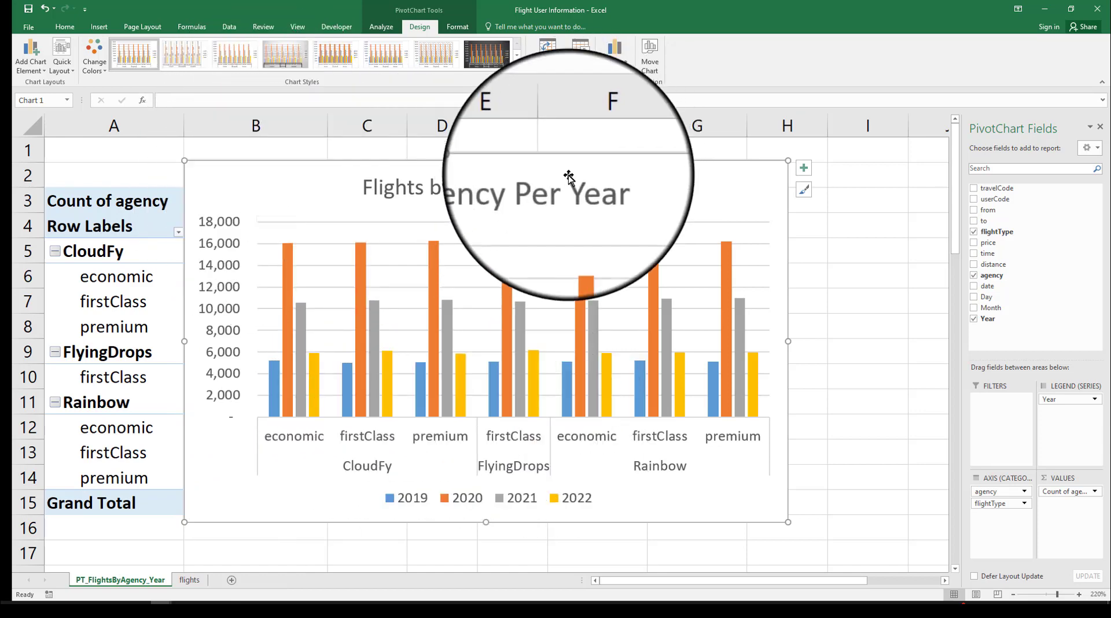
{"action": "right_click", "coordinate": [754, 184]}
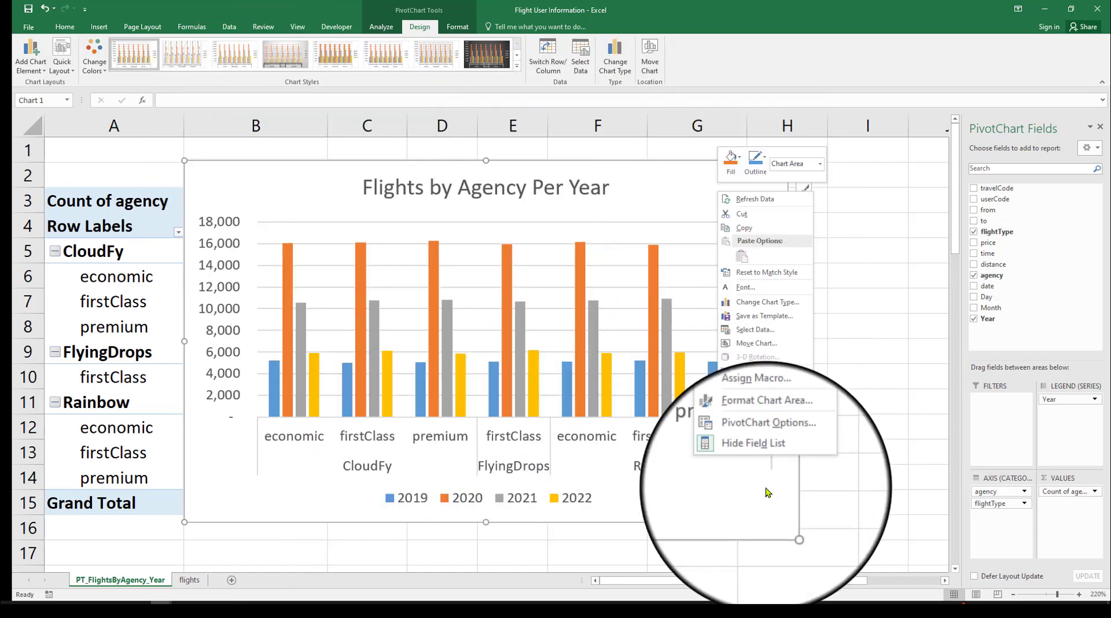
{"action": "left_click", "coordinate": [758, 447]}
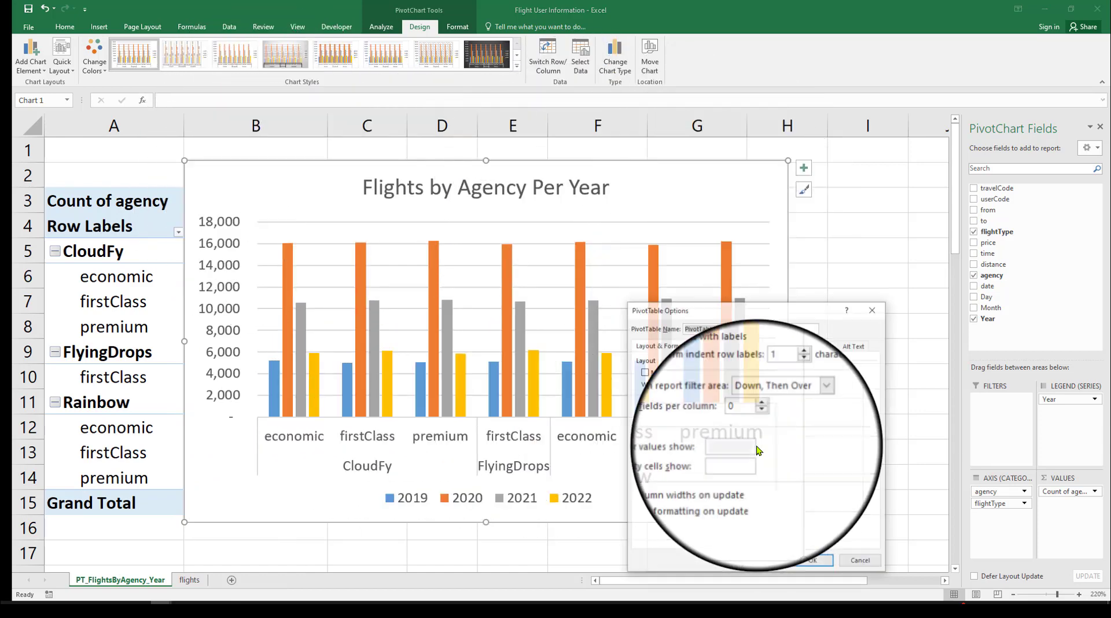
{"action": "left_click", "coordinate": [860, 561]}
Open the Format Chart Area settings for the PivotChart and look at the available chart color options
{"action": "right_click", "coordinate": [711, 174]}
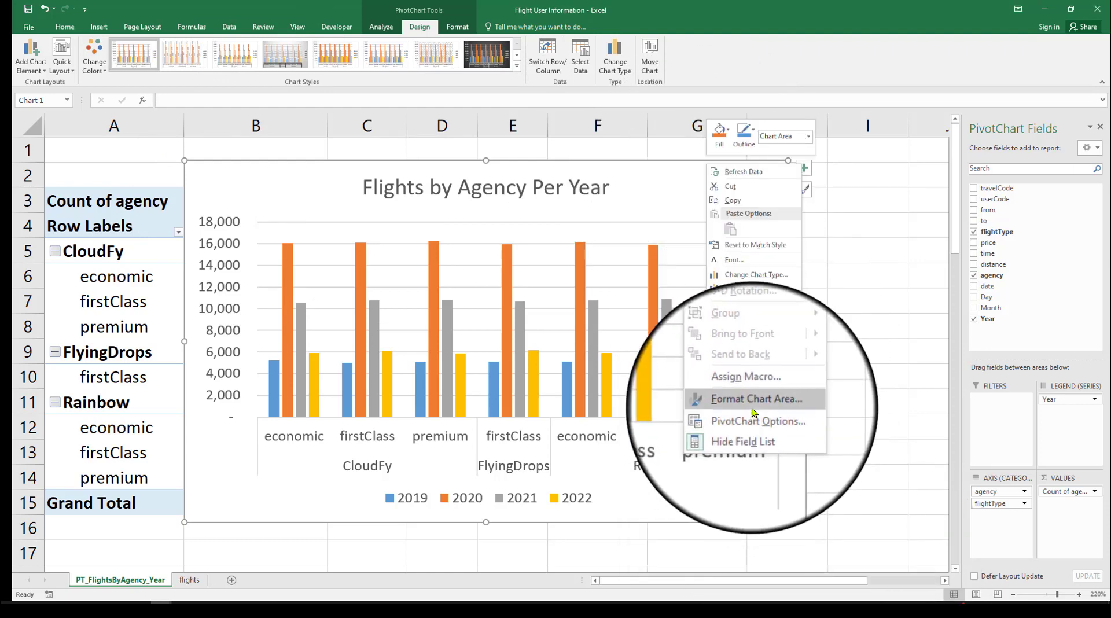
{"action": "key", "text": "Escape"}
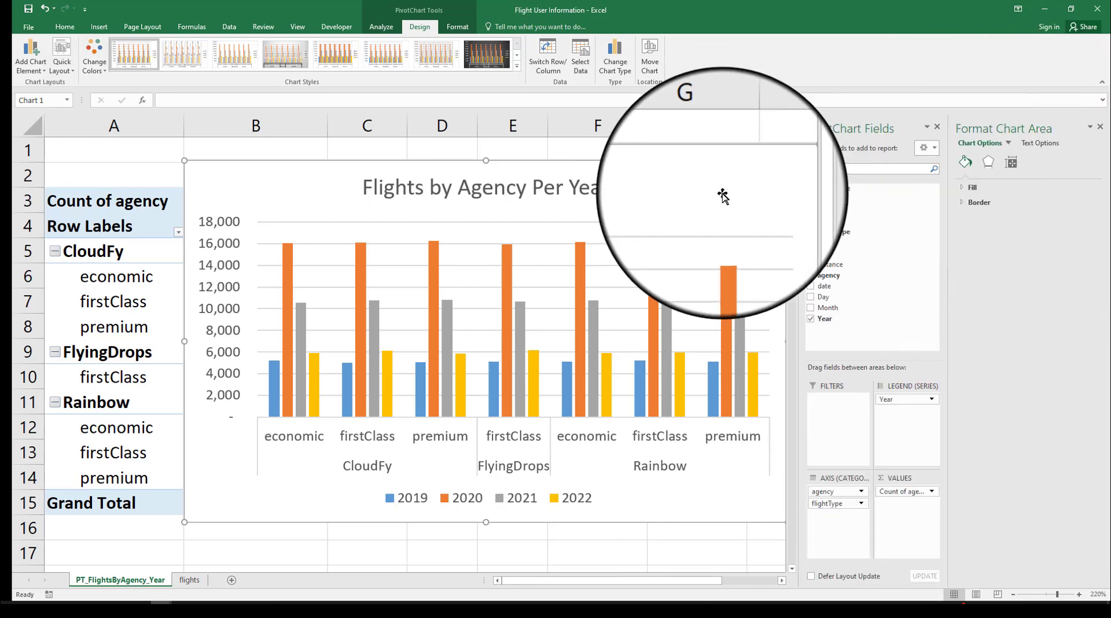
{"action": "left_click", "coordinate": [678, 158]}
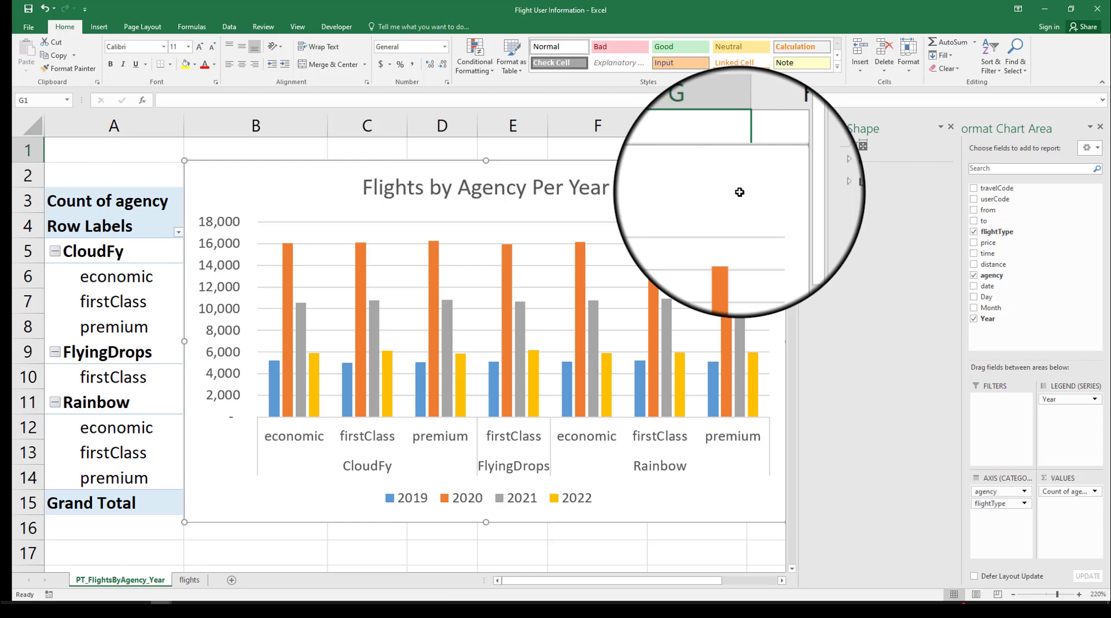
{"action": "left_click", "coordinate": [699, 197]}
{"action": "double_click", "coordinate": [699, 197]}
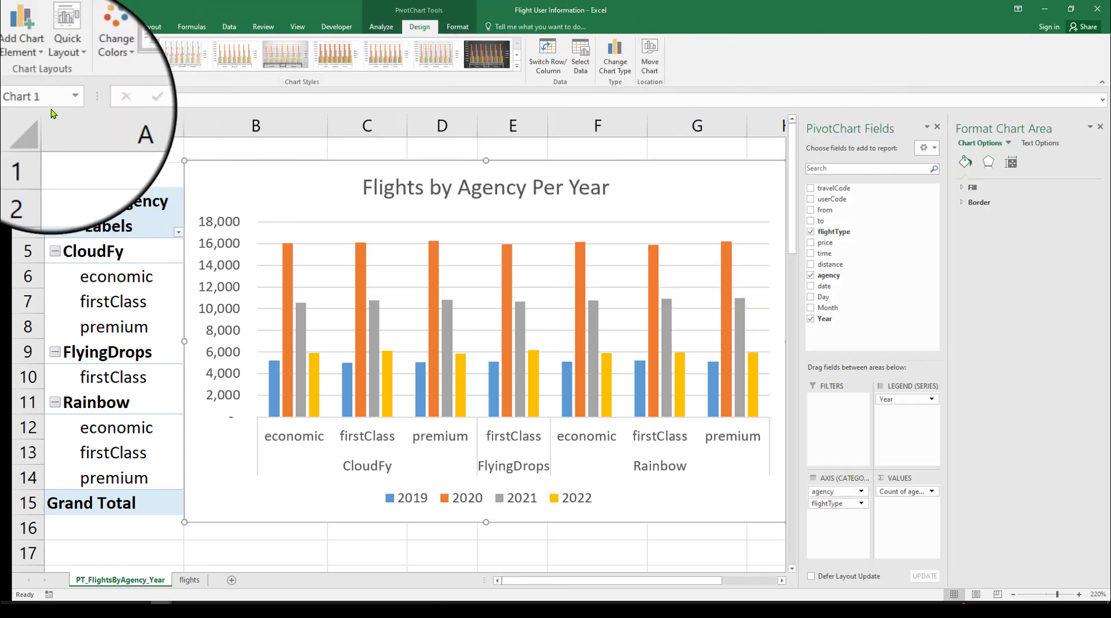
{"action": "left_click", "coordinate": [93, 65]}
{"action": "left_click", "coordinate": [90, 72]}
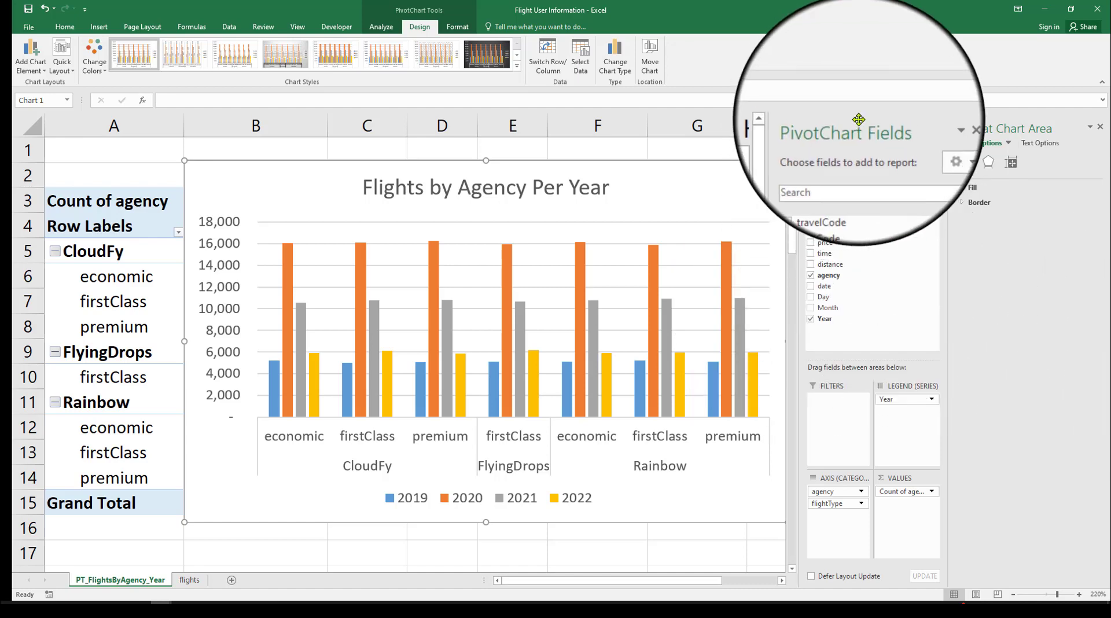
{"action": "left_click", "coordinate": [712, 147]}
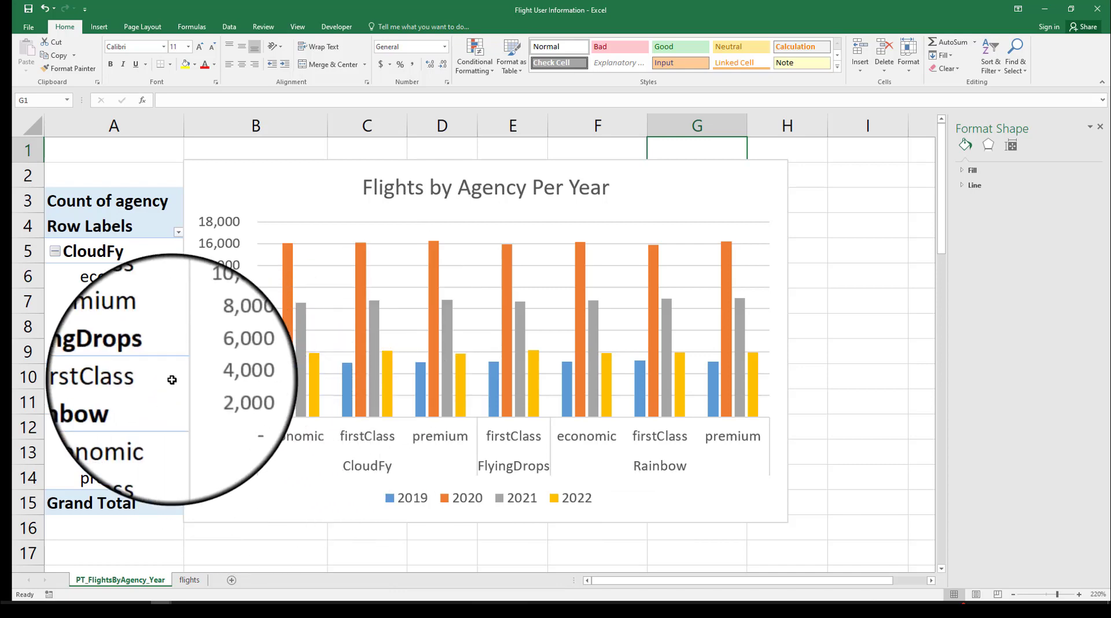
Insert a text box reading "*FlyingDrops" inside the PivotChart, left of the year legend, and select its text
{"action": "left_click", "coordinate": [334, 229]}
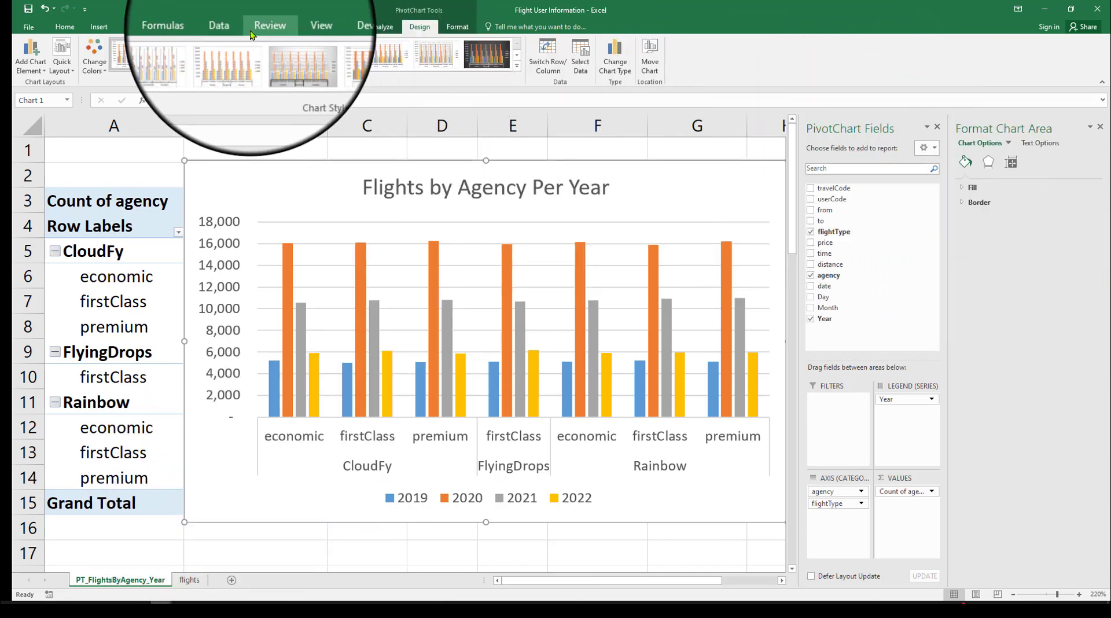
{"action": "left_click", "coordinate": [104, 28]}
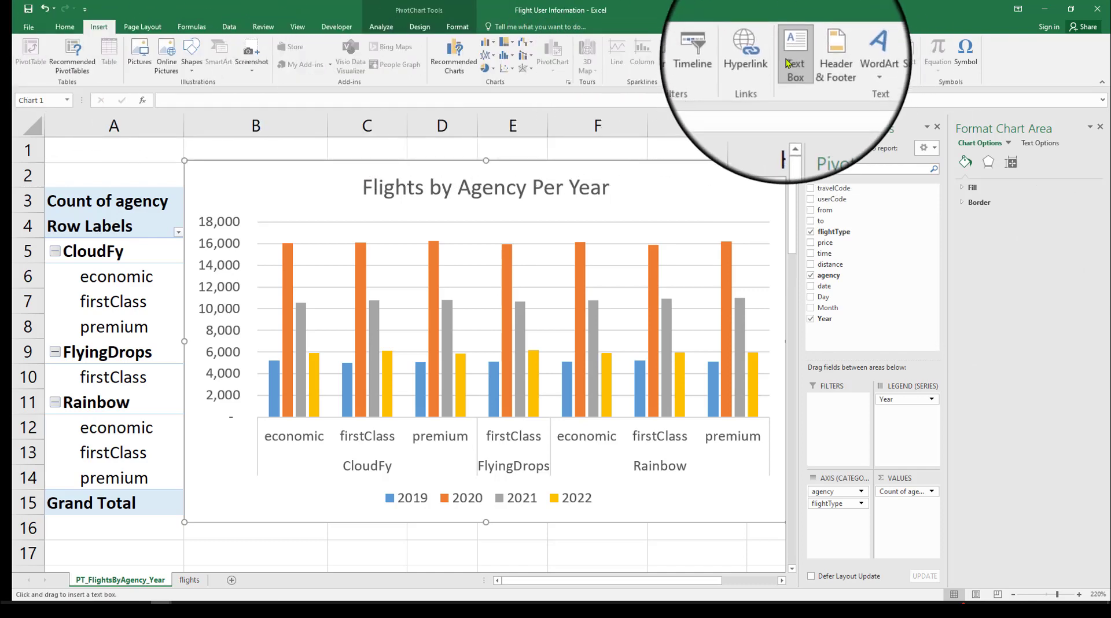
{"action": "left_click", "coordinate": [792, 58]}
{"action": "mouse_move", "coordinate": [238, 491]}
{"action": "left_mouse_down"}
{"action": "mouse_move", "coordinate": [376, 519]}
{"action": "mouse_move", "coordinate": [333, 521]}
{"action": "left_mouse_up"}
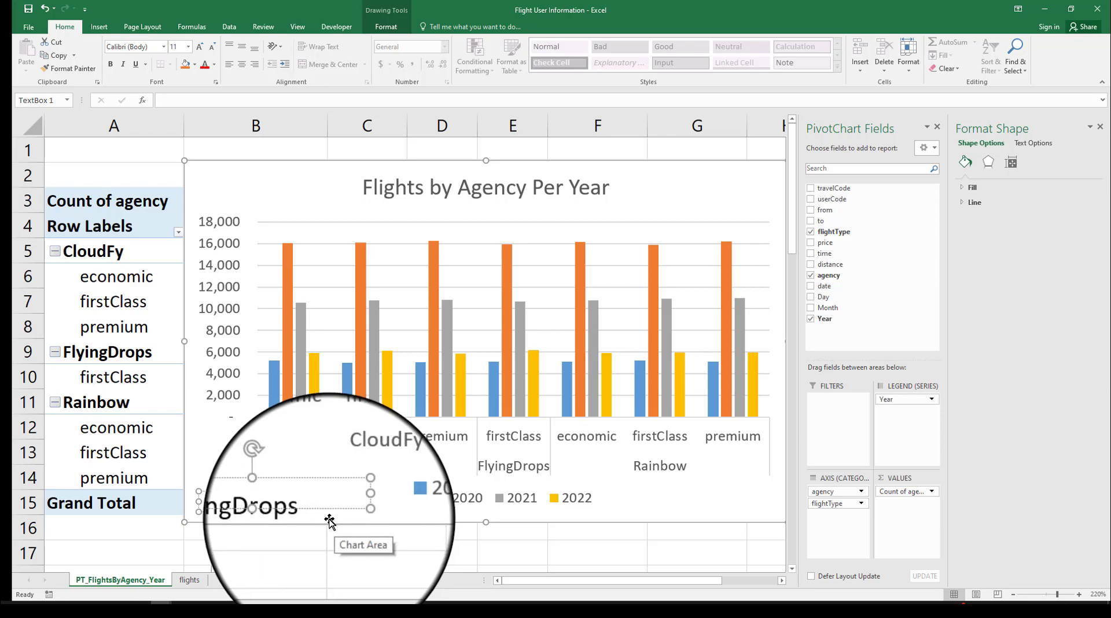
{"action": "left_click_drag", "start_coordinate": [329, 518], "coordinate": [214, 511]}
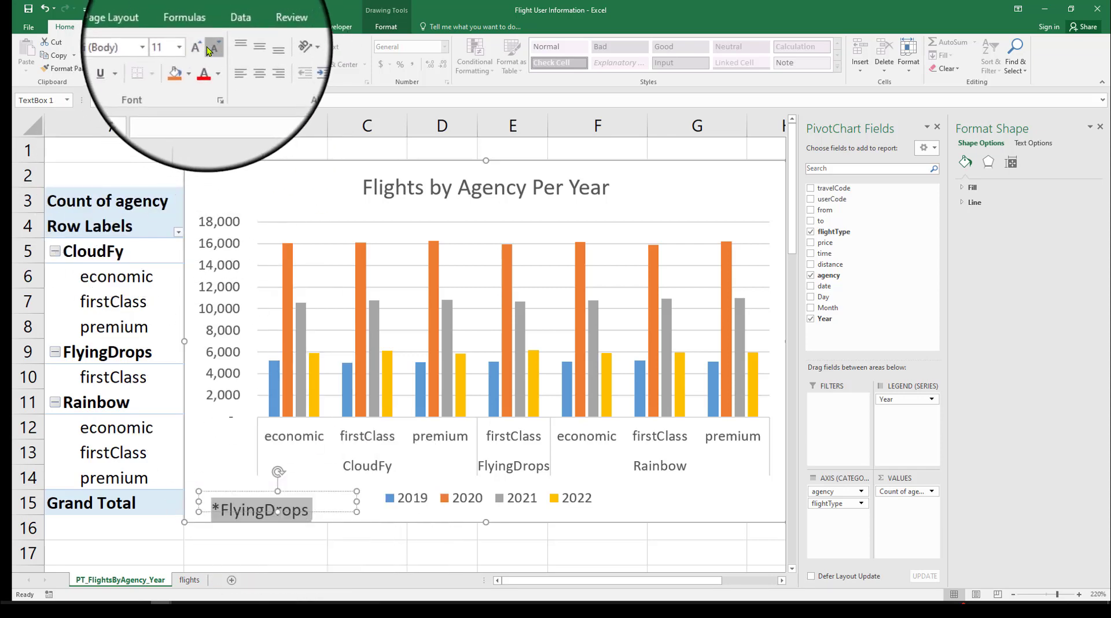